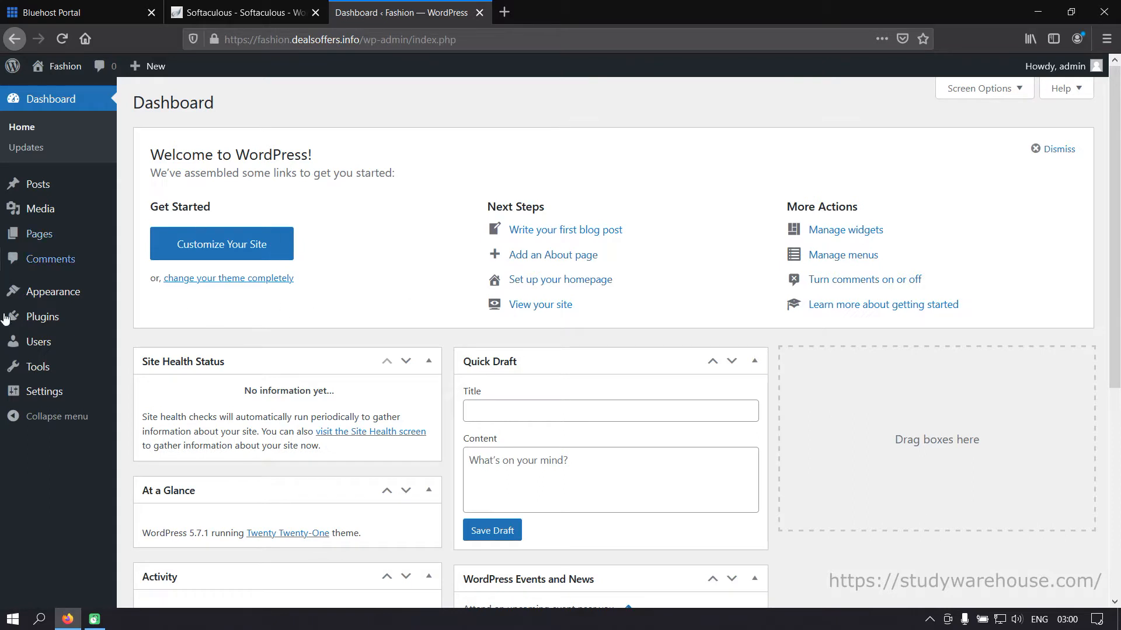
Open the page for adding a new WordPress theme and look through the featured themes
{"action": "mouse_move", "coordinate": [63, 292]}
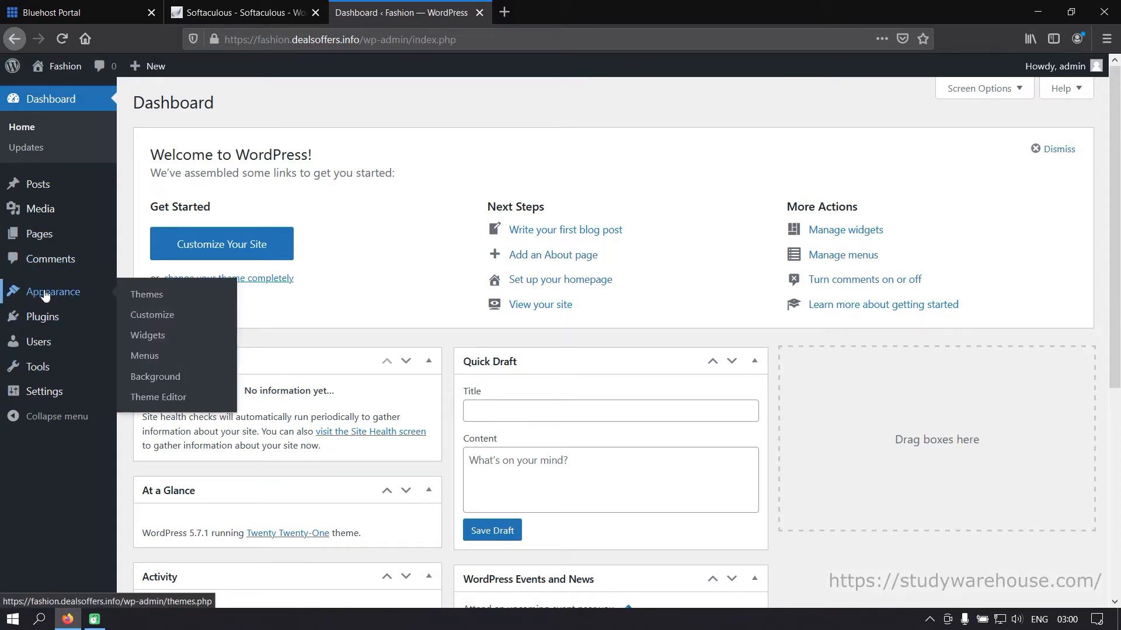
{"action": "left_click", "coordinate": [145, 297]}
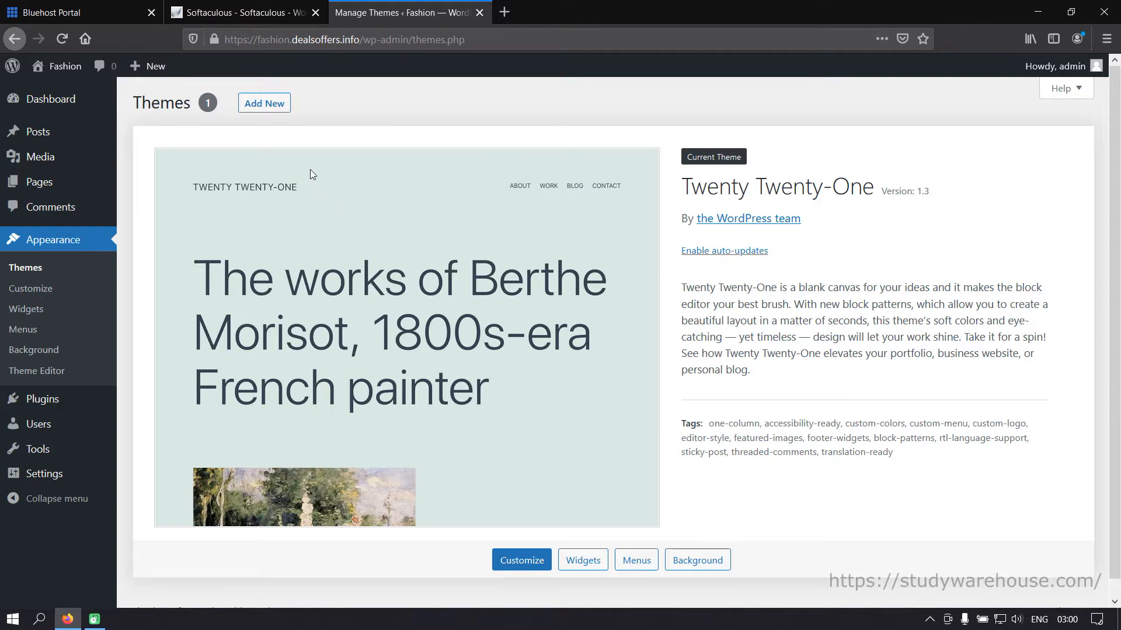
{"action": "left_click", "coordinate": [255, 110]}
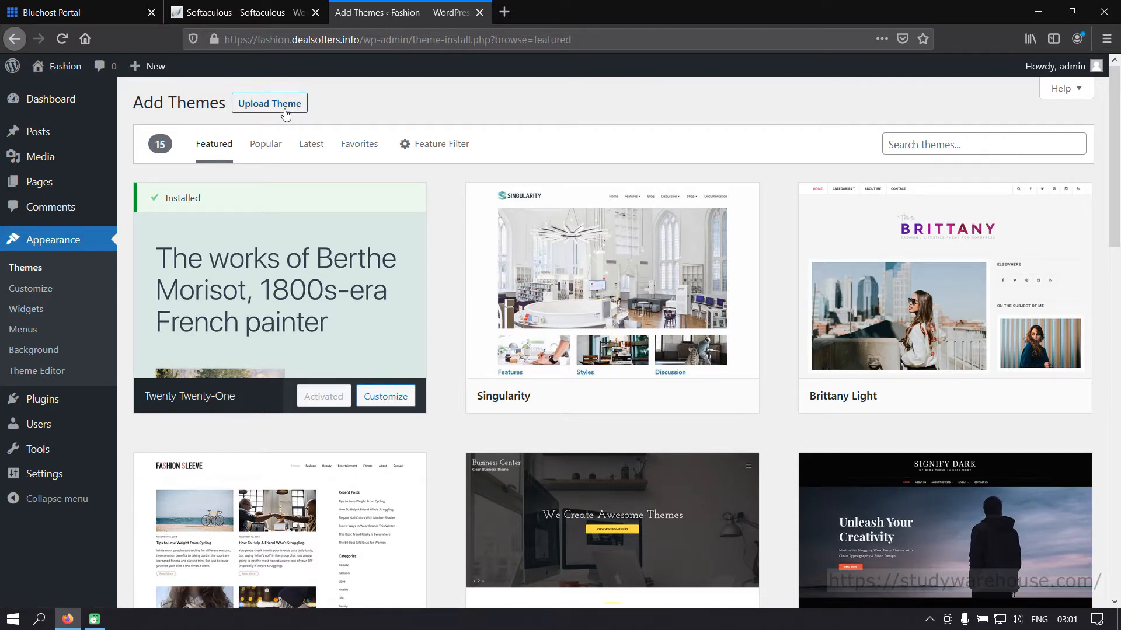
{"action": "mouse_move", "coordinate": [610, 345]}
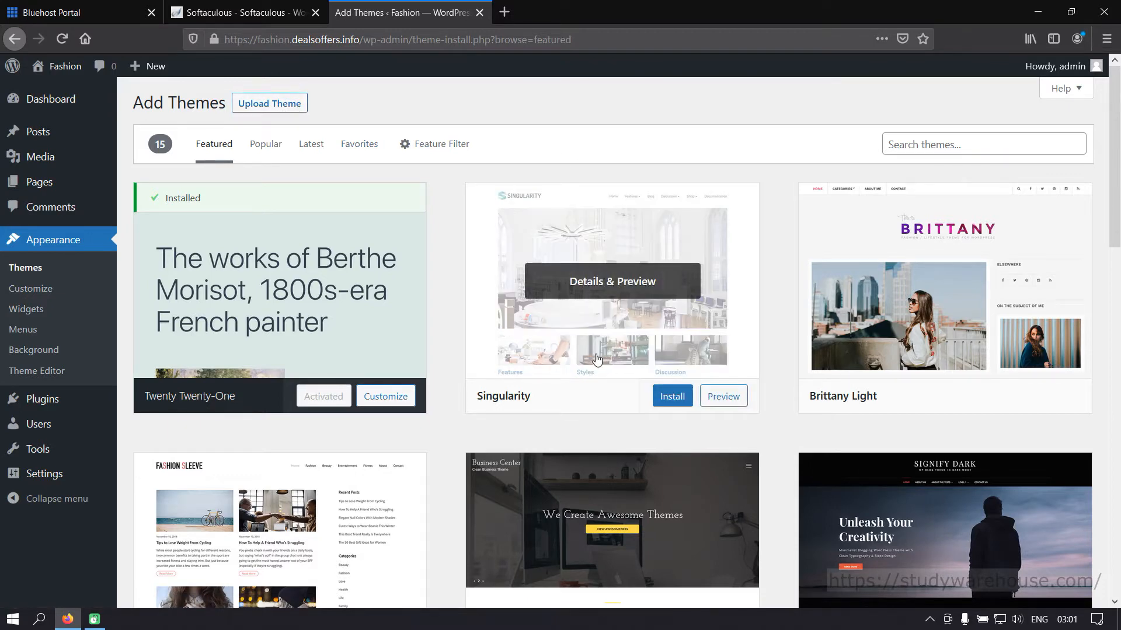
{"action": "scroll", "coordinate": [935, 525], "scroll_direction": "down", "scroll_amount": 4}
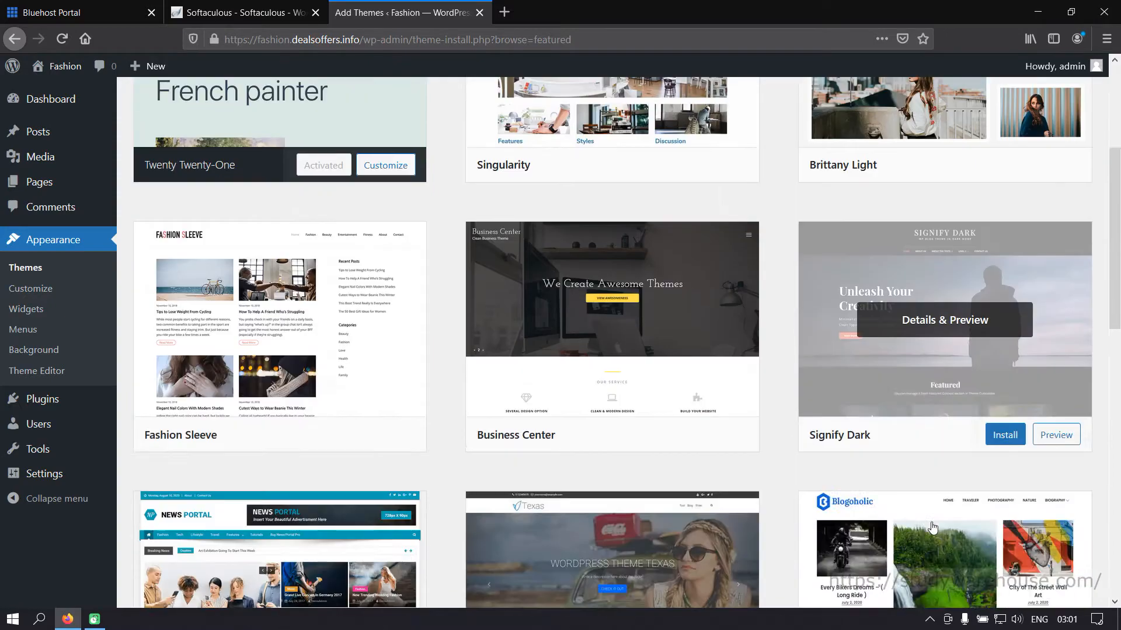
{"action": "scroll", "coordinate": [935, 526], "scroll_direction": "up", "scroll_amount": 4}
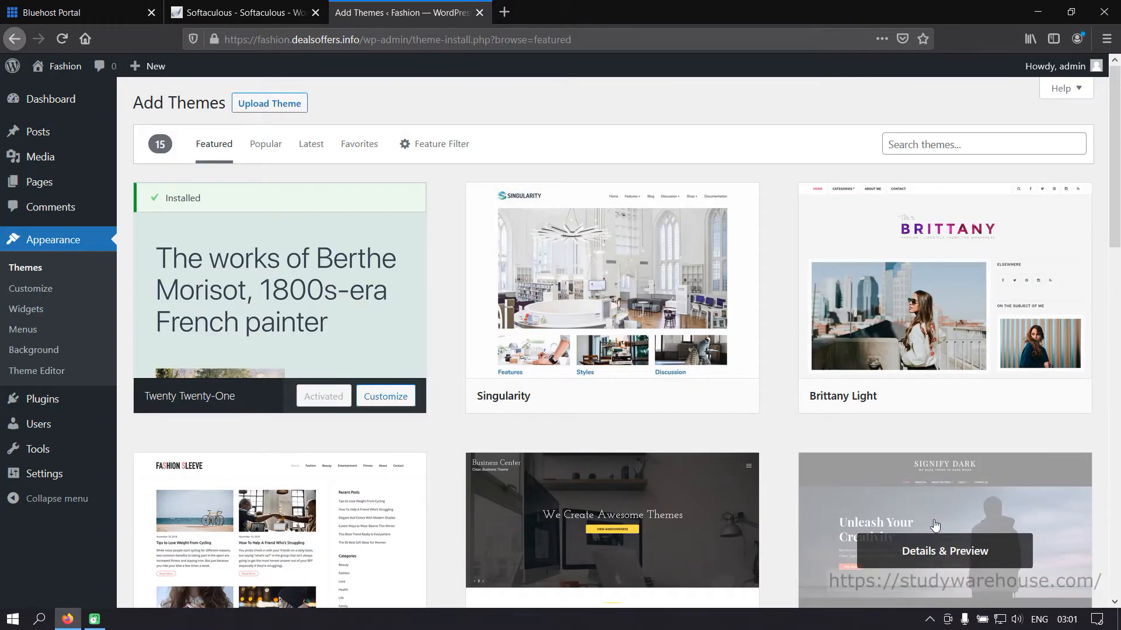
Upload Newspaper.zip from the Desktop as a new theme, install it and activate it
{"action": "left_click", "coordinate": [262, 107]}
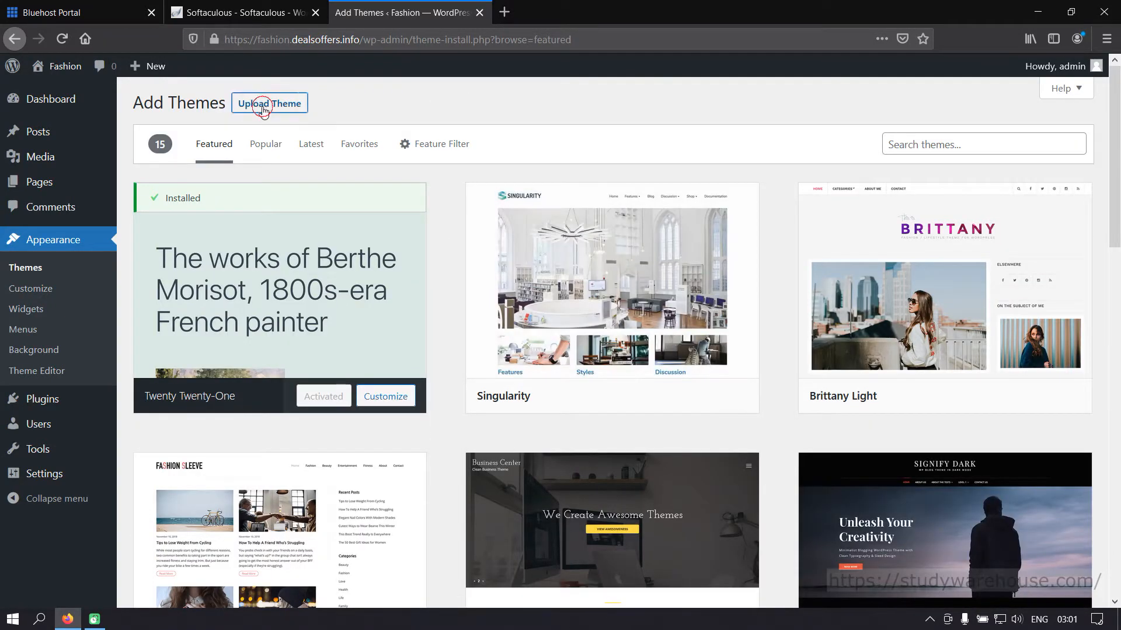
{"action": "left_click", "coordinate": [516, 238]}
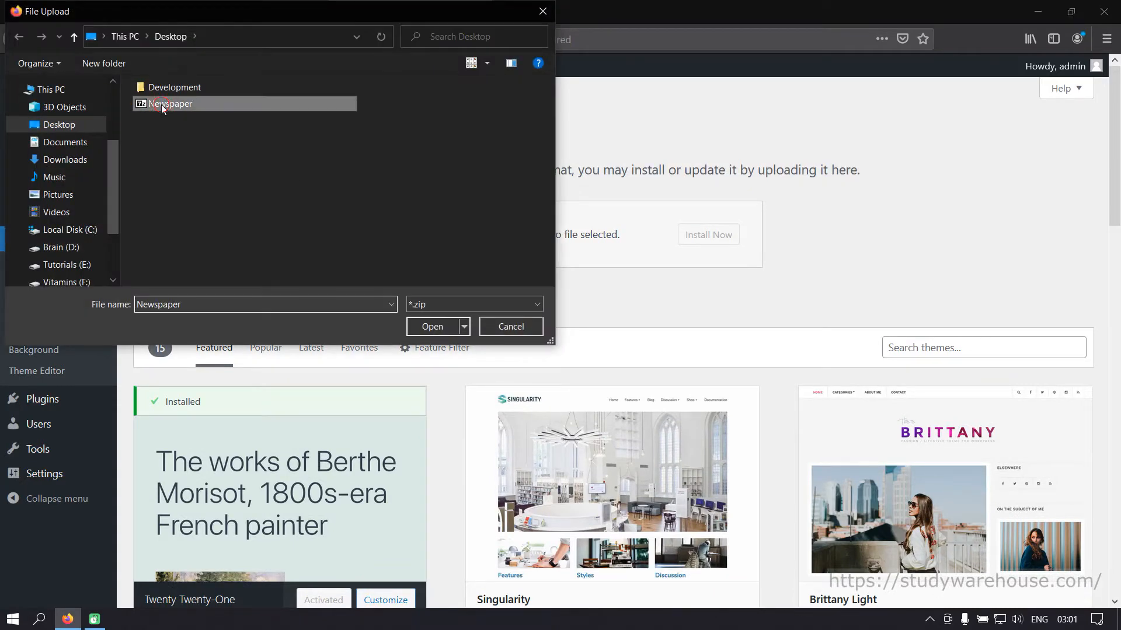
{"action": "double_click", "coordinate": [162, 109]}
{"action": "left_click", "coordinate": [717, 239]}
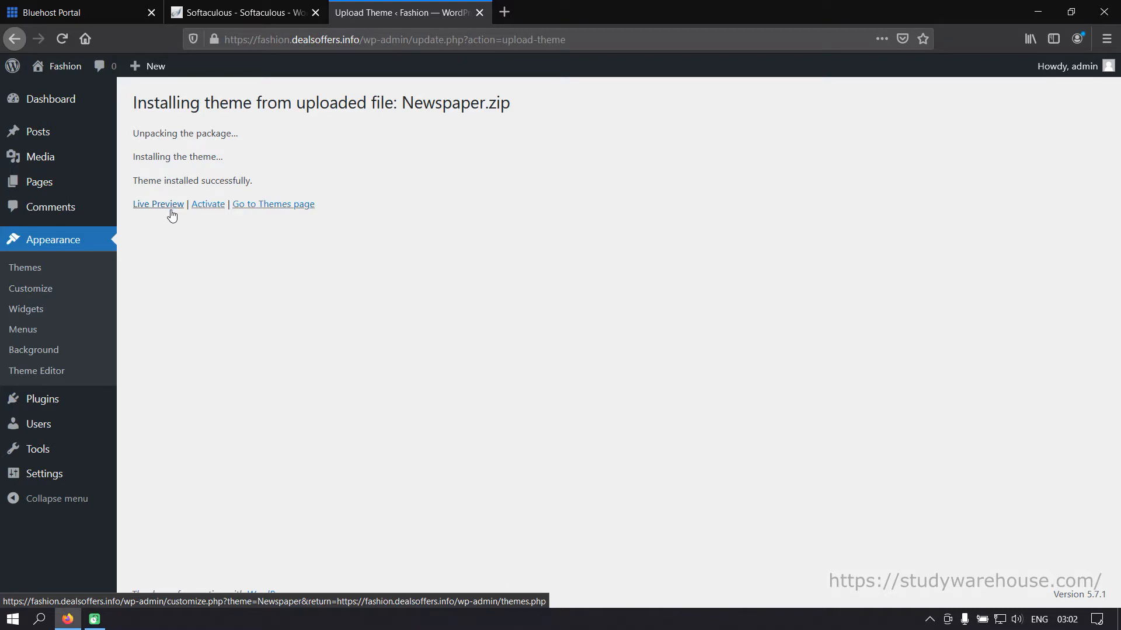
{"action": "left_click", "coordinate": [208, 204]}
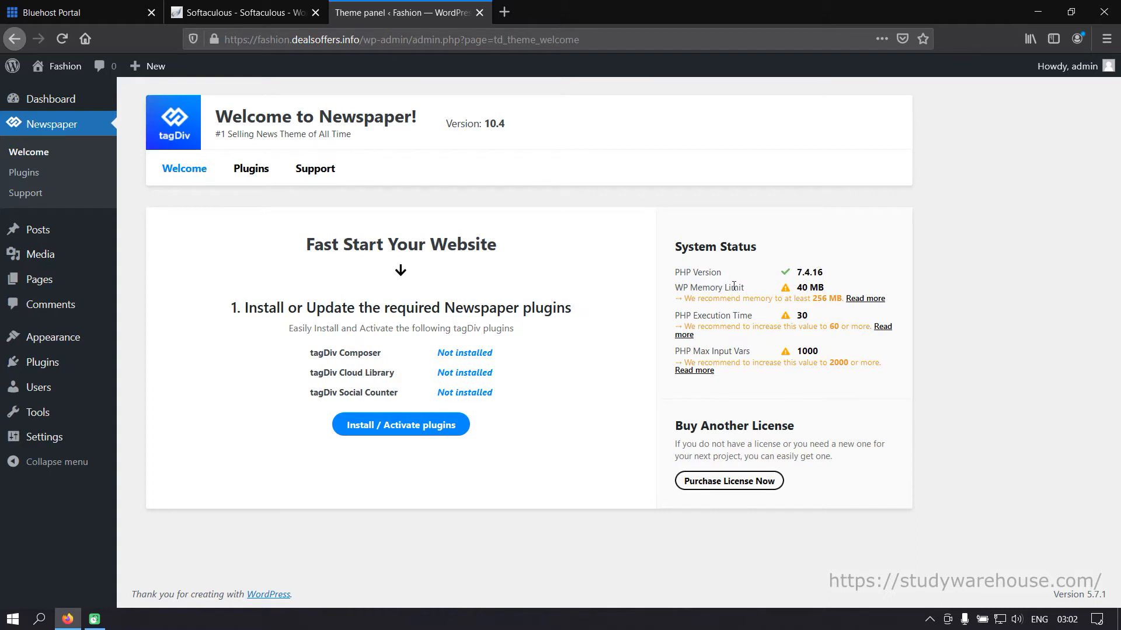
Check the theme's WP Memory Limit status and open the MultiPHP INI Editor in the Bluehost cPanel
{"action": "left_click_drag", "start_coordinate": [797, 296], "coordinate": [820, 286]}
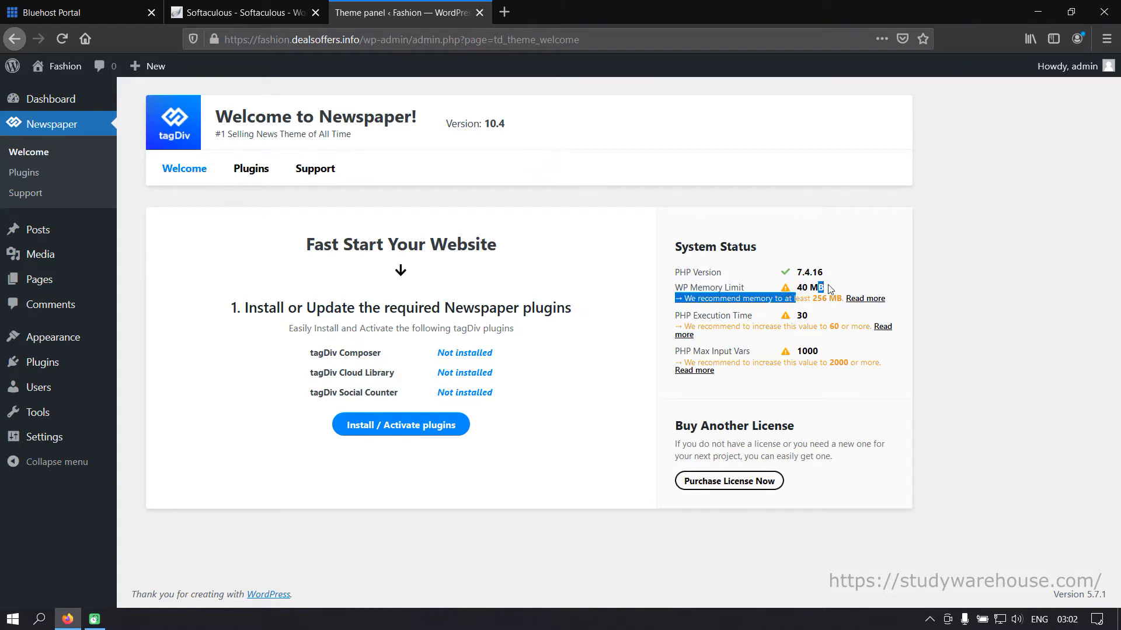
{"action": "left_click", "coordinate": [834, 286]}
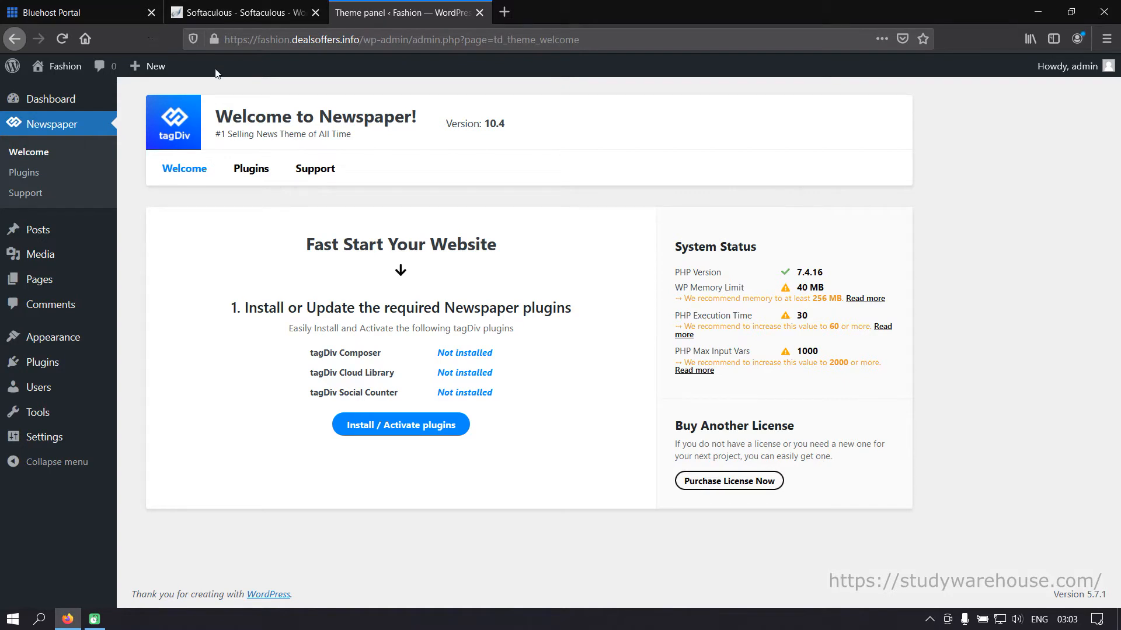
{"action": "left_click", "coordinate": [64, 14]}
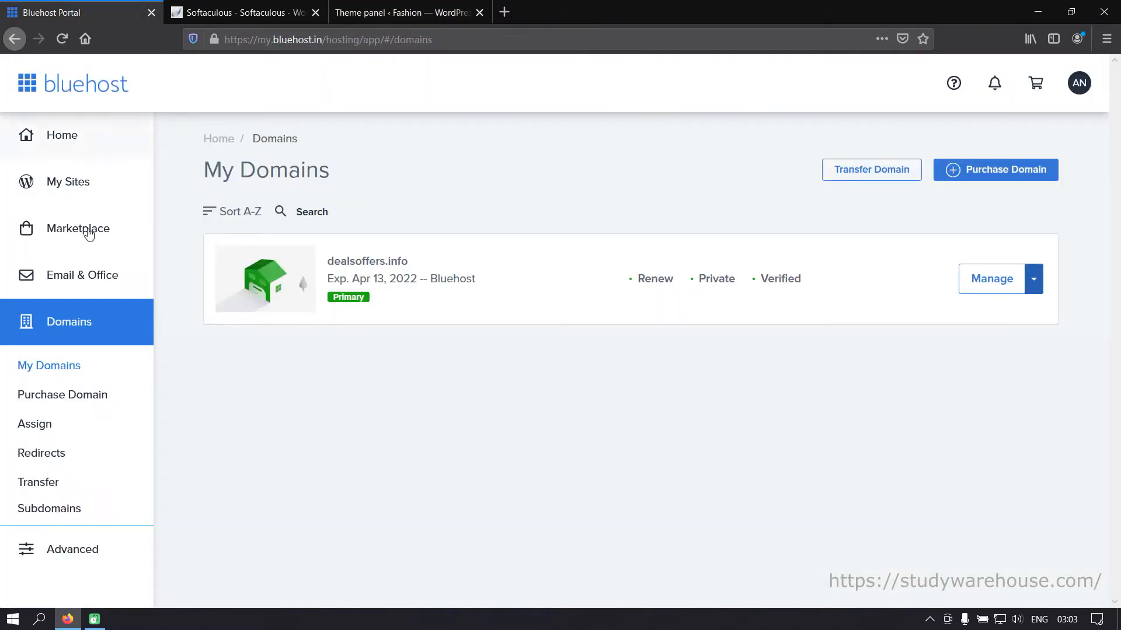
{"action": "left_click", "coordinate": [73, 551]}
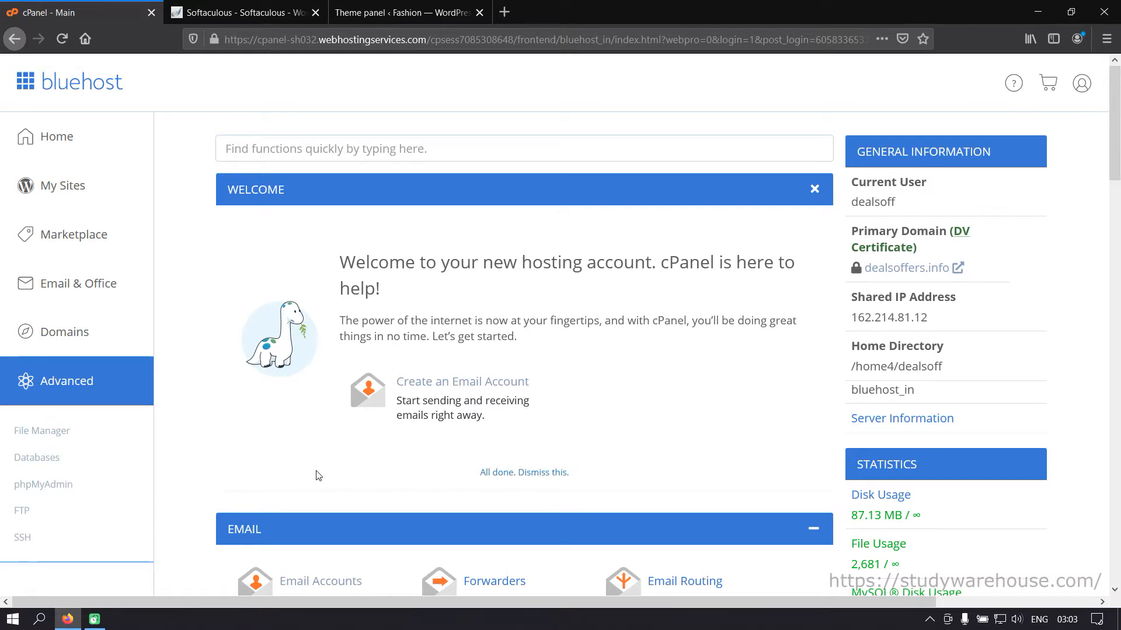
{"action": "scroll", "coordinate": [318, 476], "scroll_direction": "down", "scroll_amount": 8}
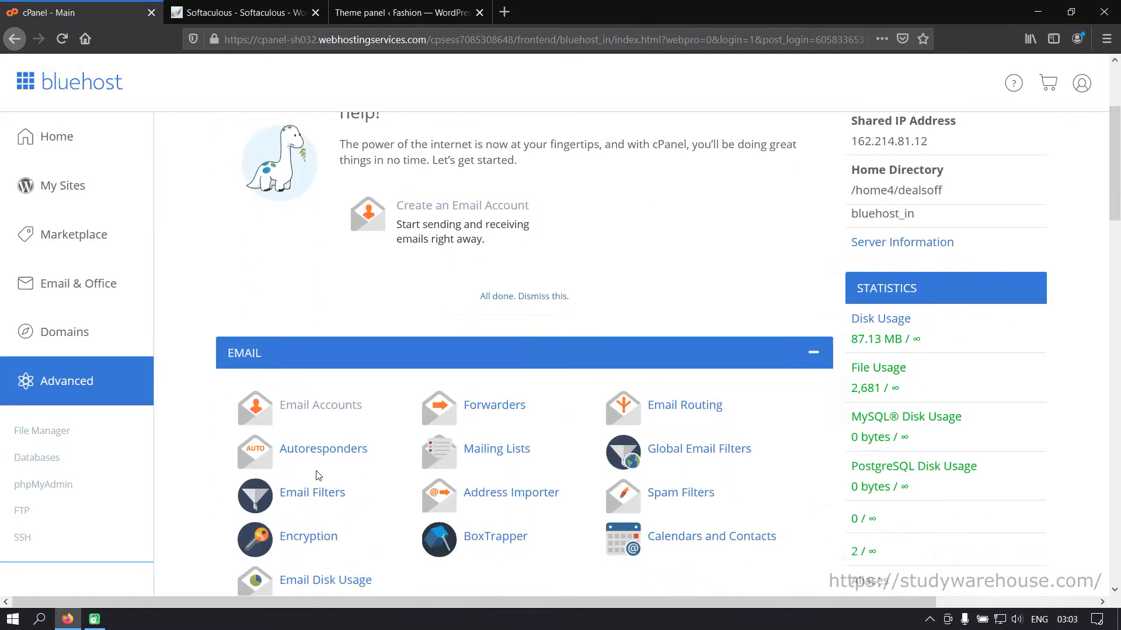
{"action": "scroll", "coordinate": [318, 476], "scroll_direction": "down", "scroll_amount": 18}
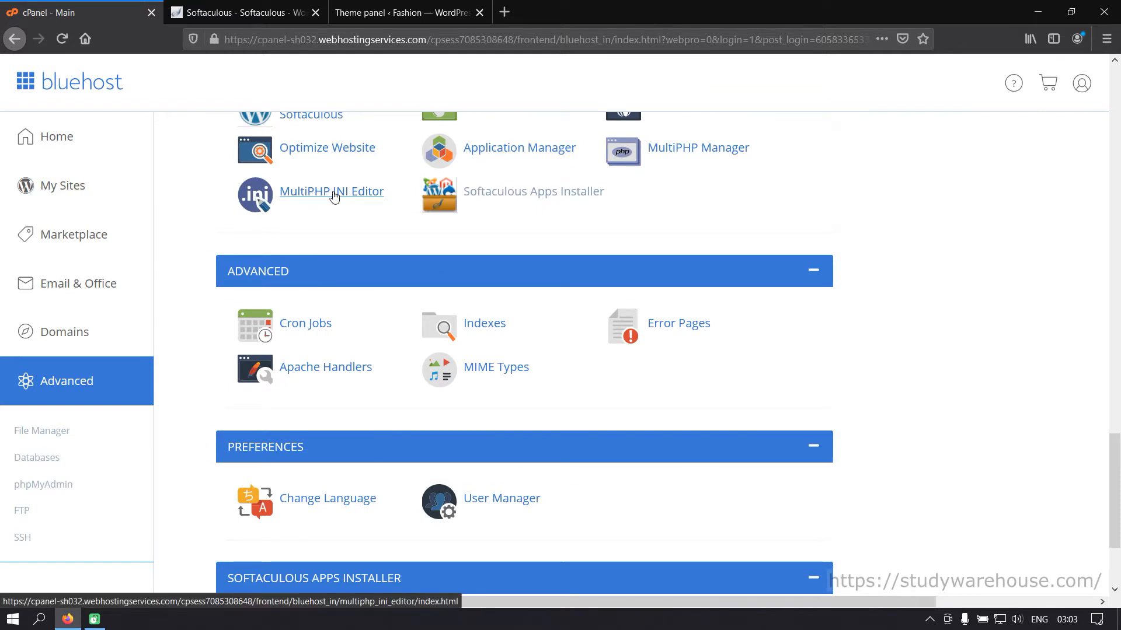
{"action": "left_click", "coordinate": [334, 196]}
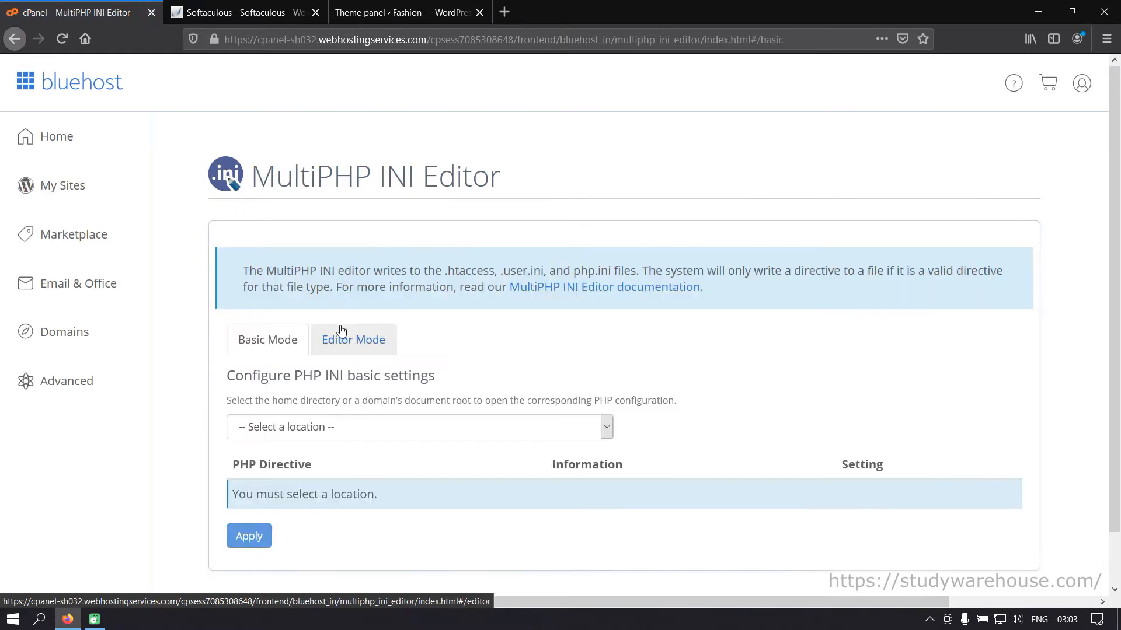
Load the basic PHP INI settings for the location fashion.dealsoffers.info
{"action": "scroll", "coordinate": [718, 321], "scroll_direction": "down", "scroll_amount": 2}
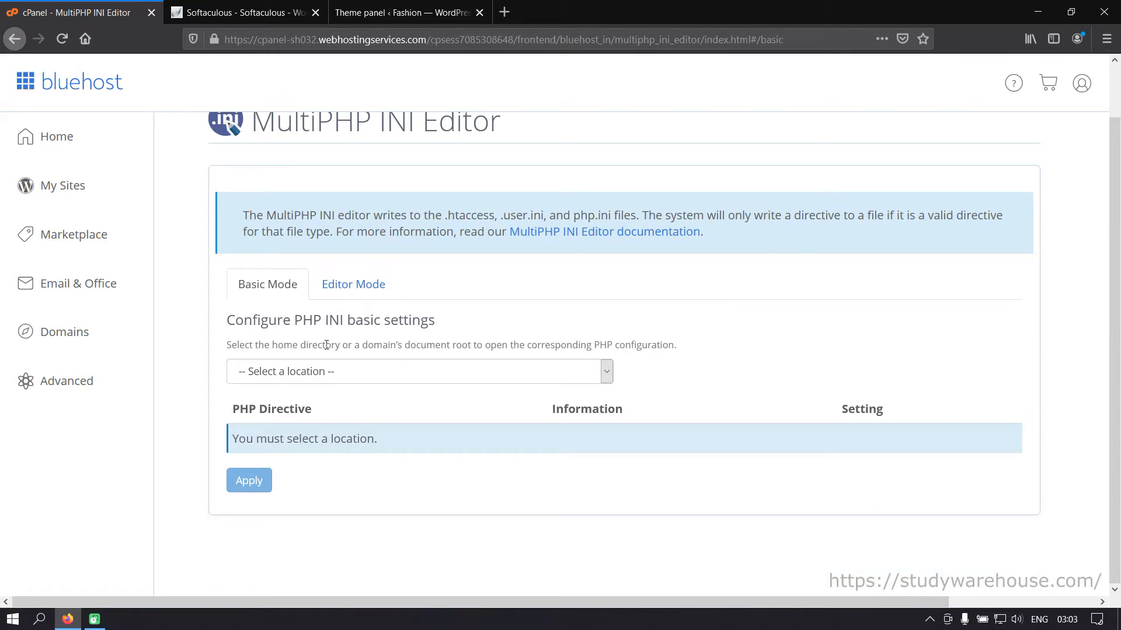
{"action": "left_click", "coordinate": [325, 373]}
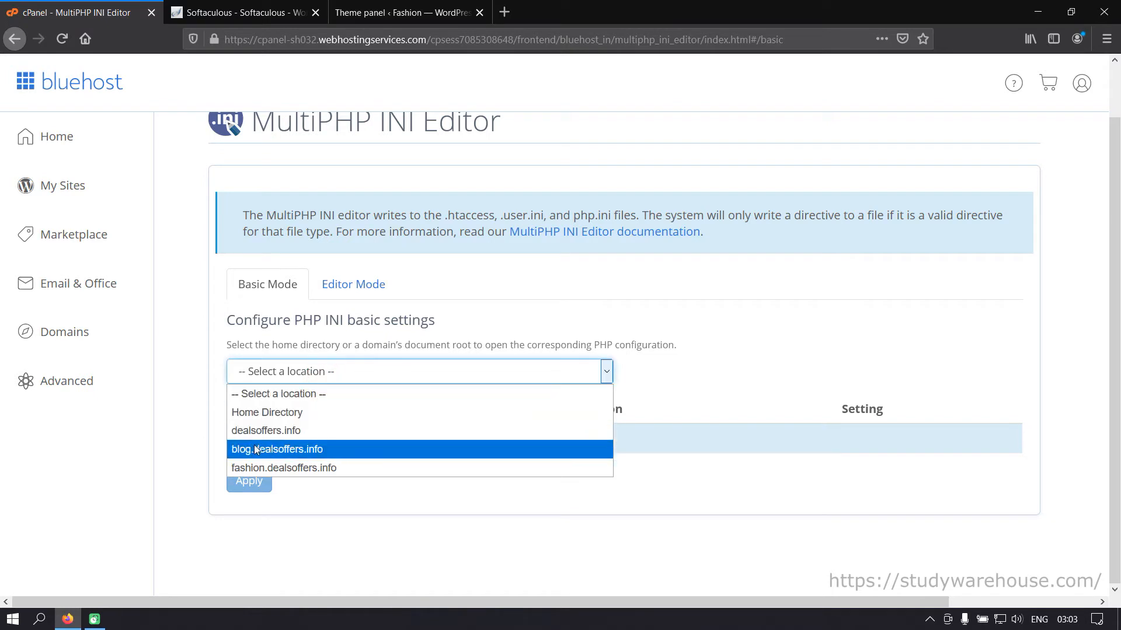
{"action": "left_click", "coordinate": [300, 473]}
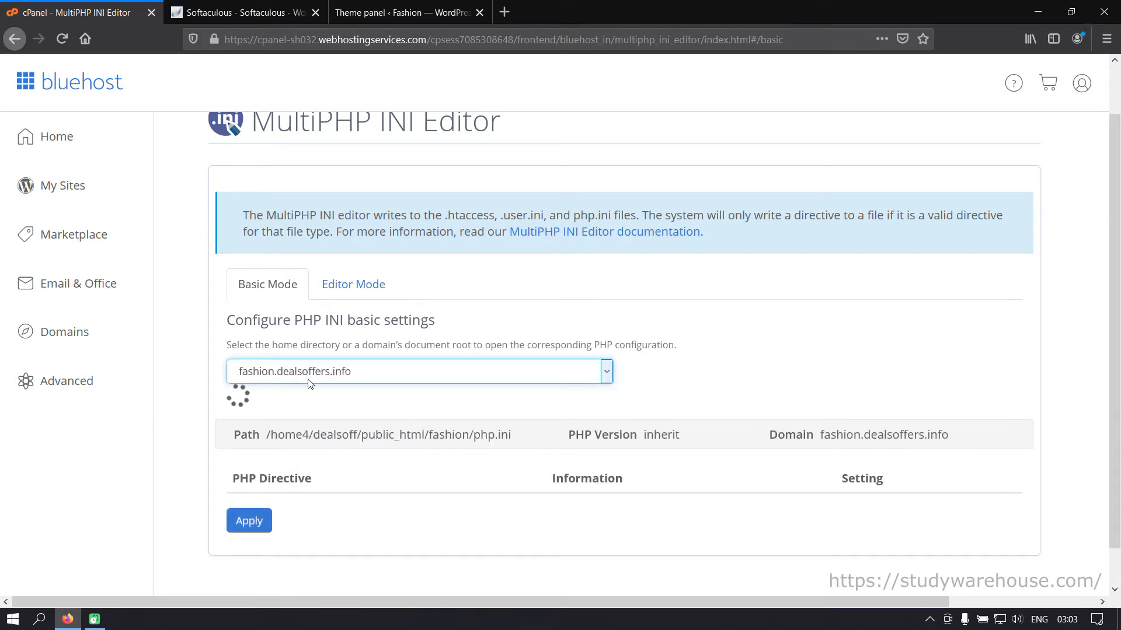
{"action": "scroll", "coordinate": [393, 457], "scroll_direction": "down", "scroll_amount": 6}
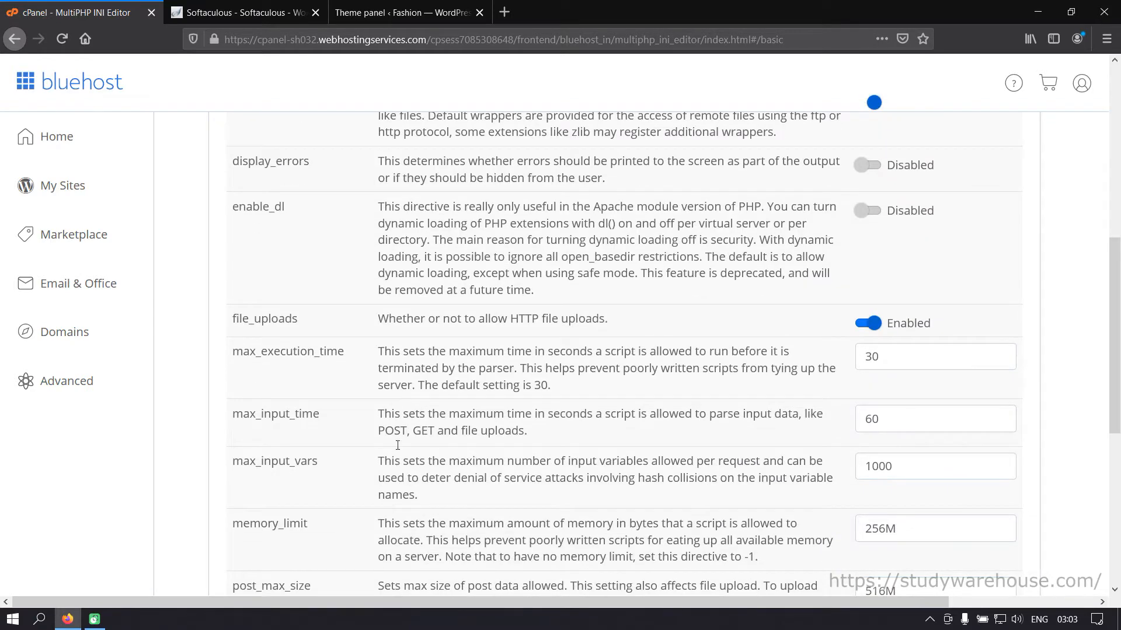
Check the PHP Execution Time recommendation in the Newspaper theme panel and set max_execution_time to 60 in the PHP settings
{"action": "left_click", "coordinate": [403, 13]}
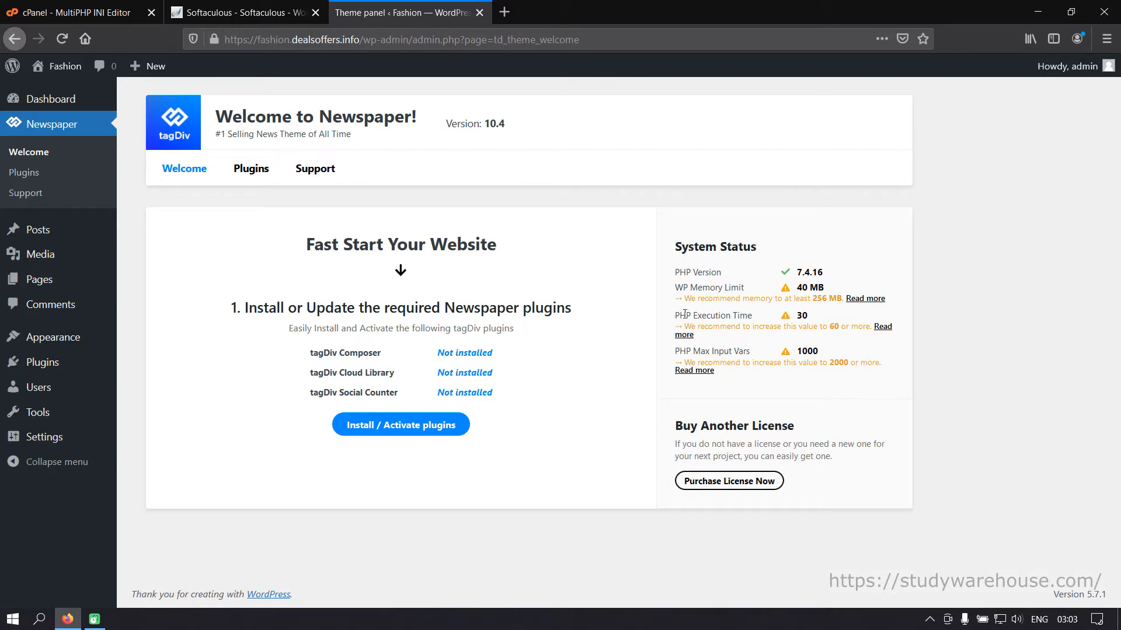
{"action": "left_click_drag", "start_coordinate": [680, 313], "coordinate": [748, 312]}
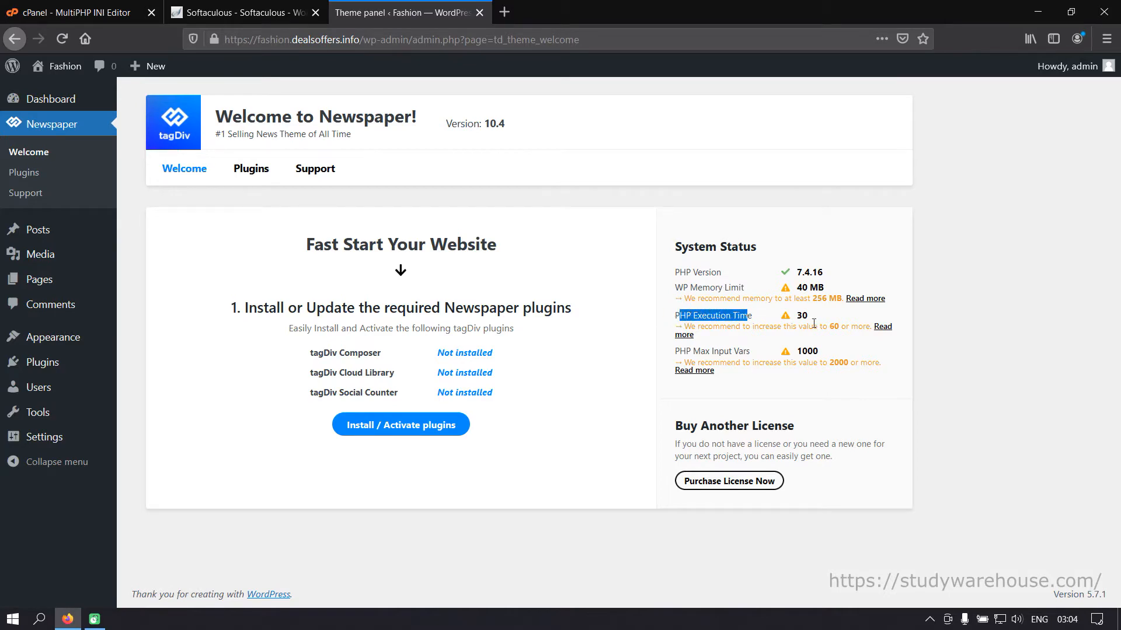
{"action": "left_click", "coordinate": [52, 17]}
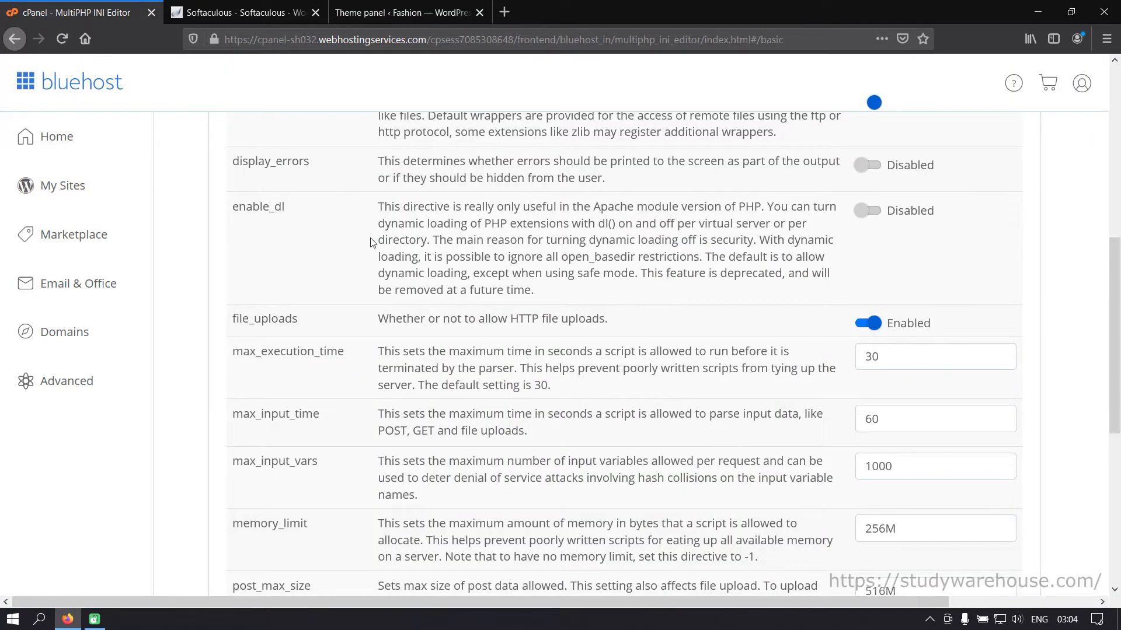
{"action": "scroll", "coordinate": [517, 392], "scroll_direction": "down", "scroll_amount": 2}
{"action": "scroll", "coordinate": [402, 371], "scroll_direction": "down", "scroll_amount": 2}
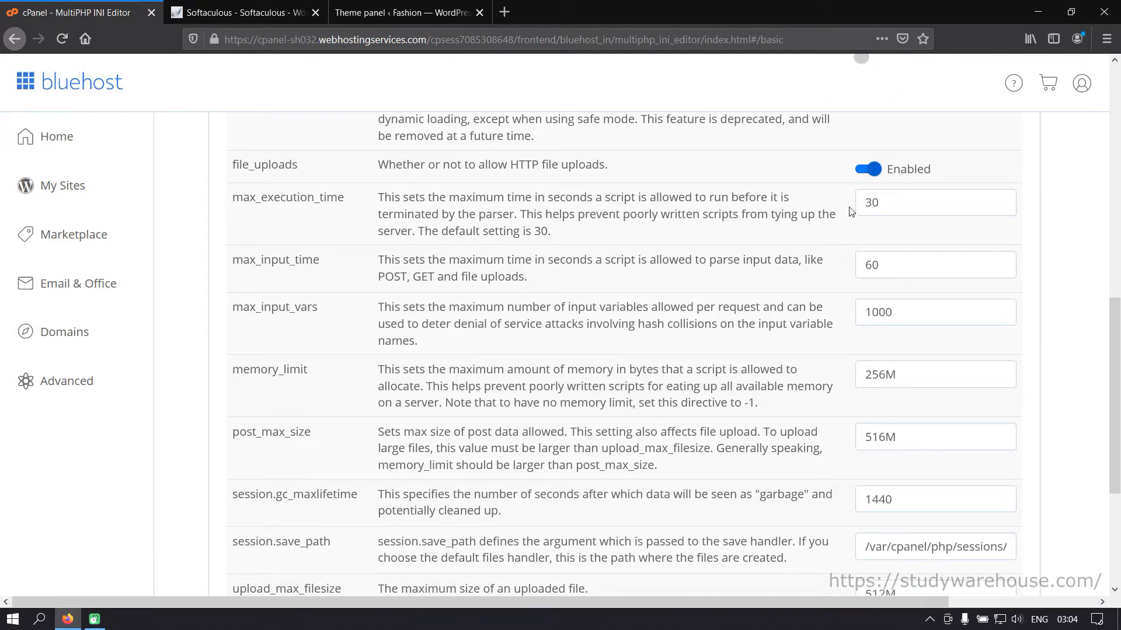
{"action": "left_click_drag", "start_coordinate": [869, 202], "coordinate": [854, 208]}
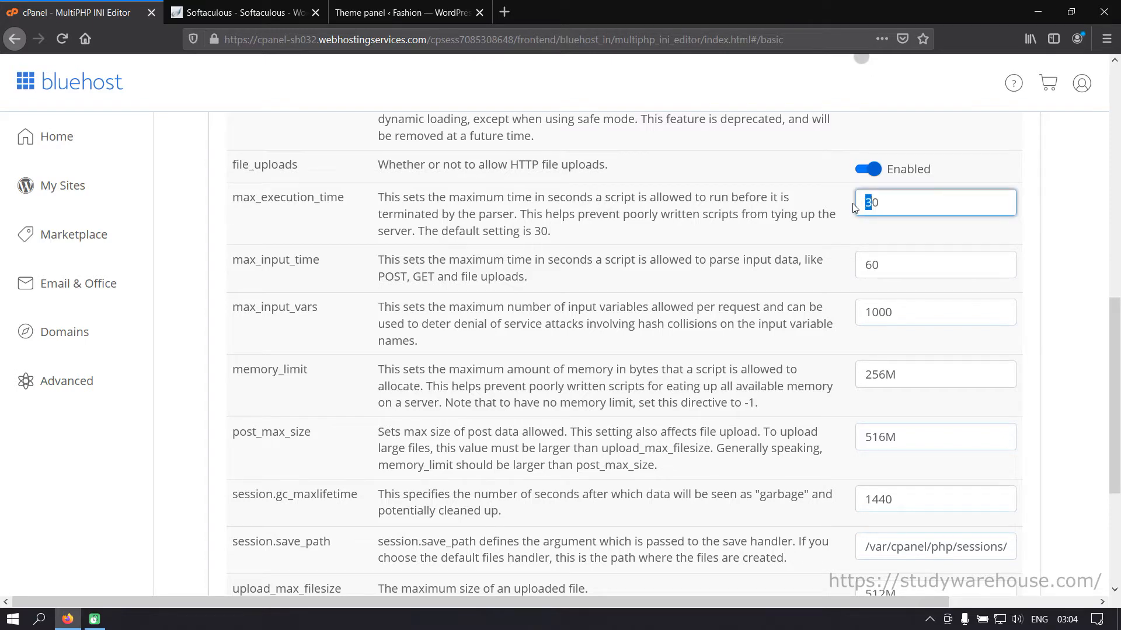
{"action": "type", "text": "6"}
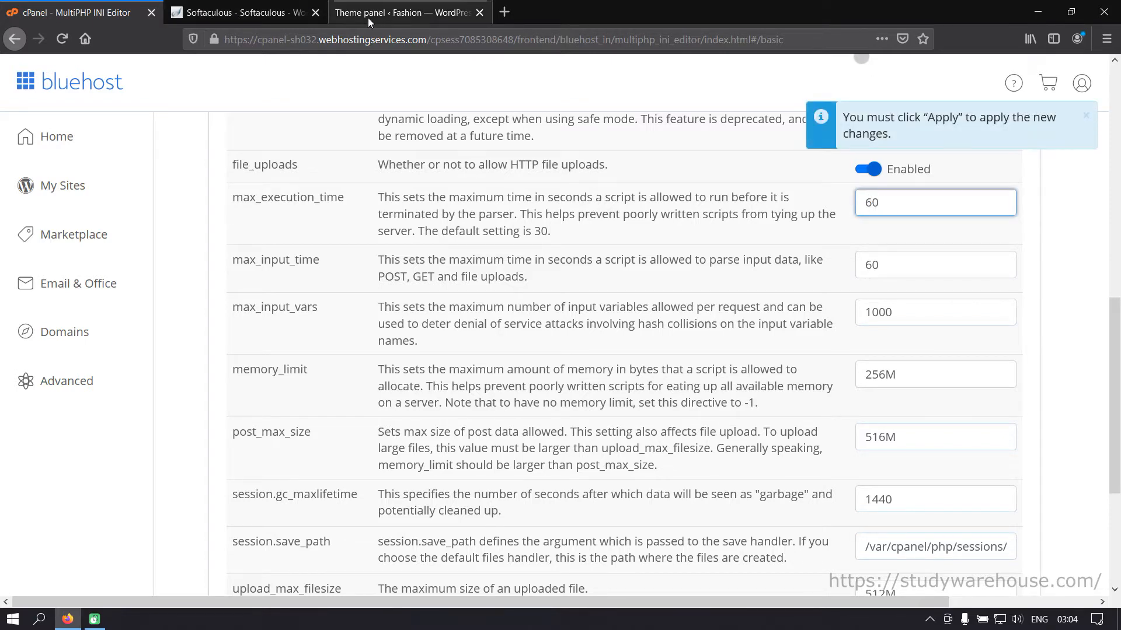
Check the PHP Max Input Vars recommendation in the theme panel and set max_input_vars to 2000 in the PHP settings
{"action": "left_click", "coordinate": [368, 17]}
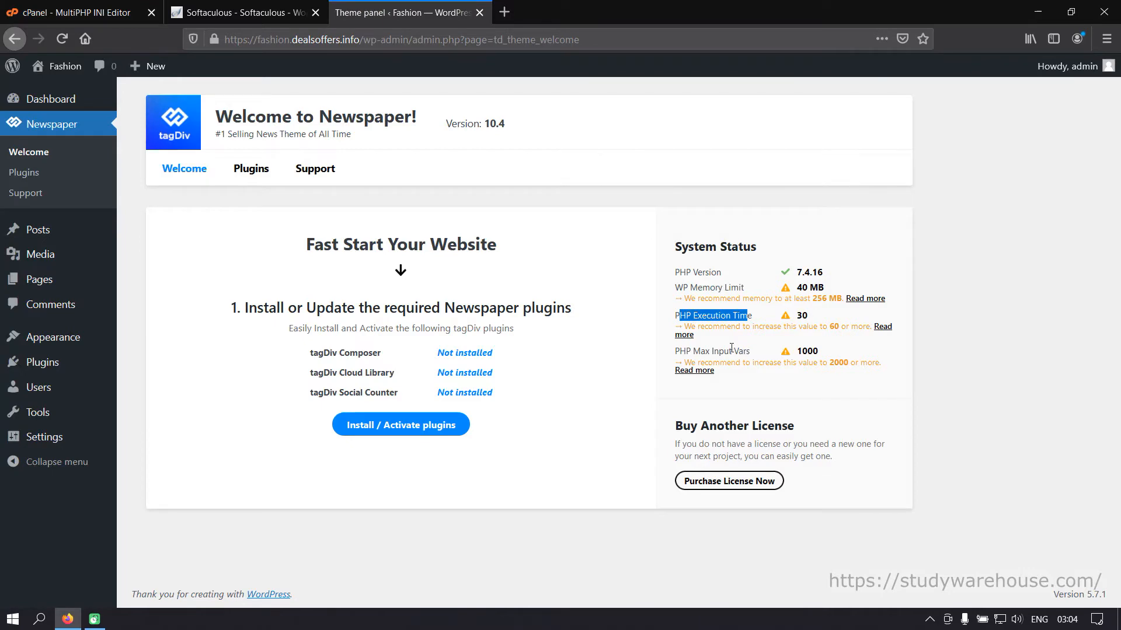
{"action": "left_click_drag", "start_coordinate": [695, 351], "coordinate": [729, 352]}
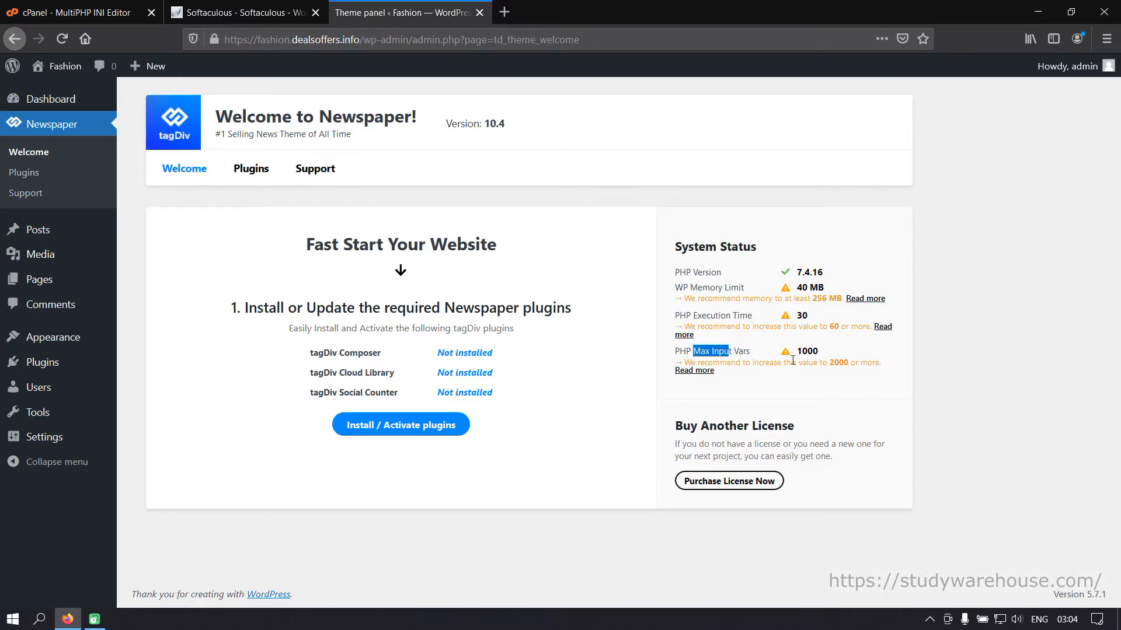
{"action": "left_click", "coordinate": [50, 17]}
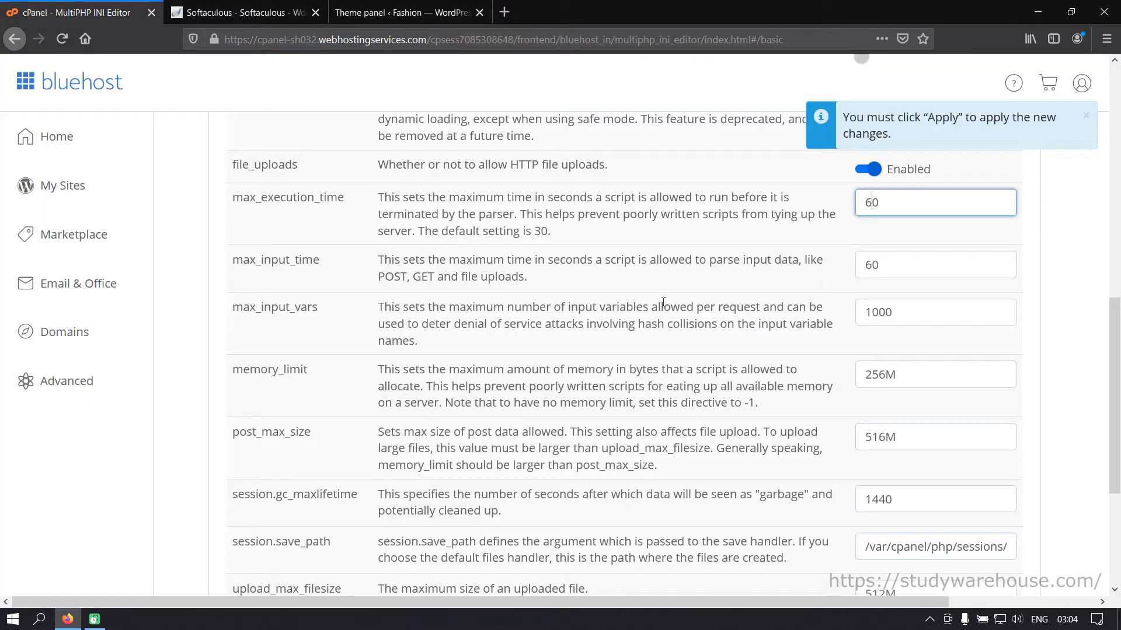
{"action": "left_click_drag", "start_coordinate": [235, 309], "coordinate": [314, 303]}
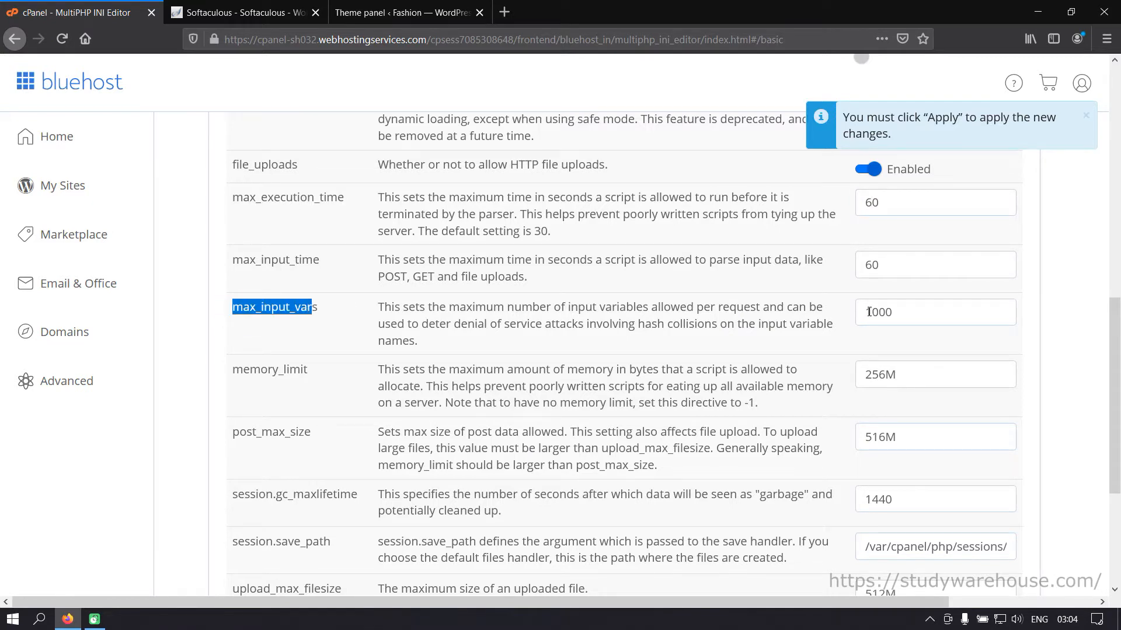
{"action": "left_click_drag", "start_coordinate": [868, 312], "coordinate": [866, 312]}
{"action": "type", "text": "2"}
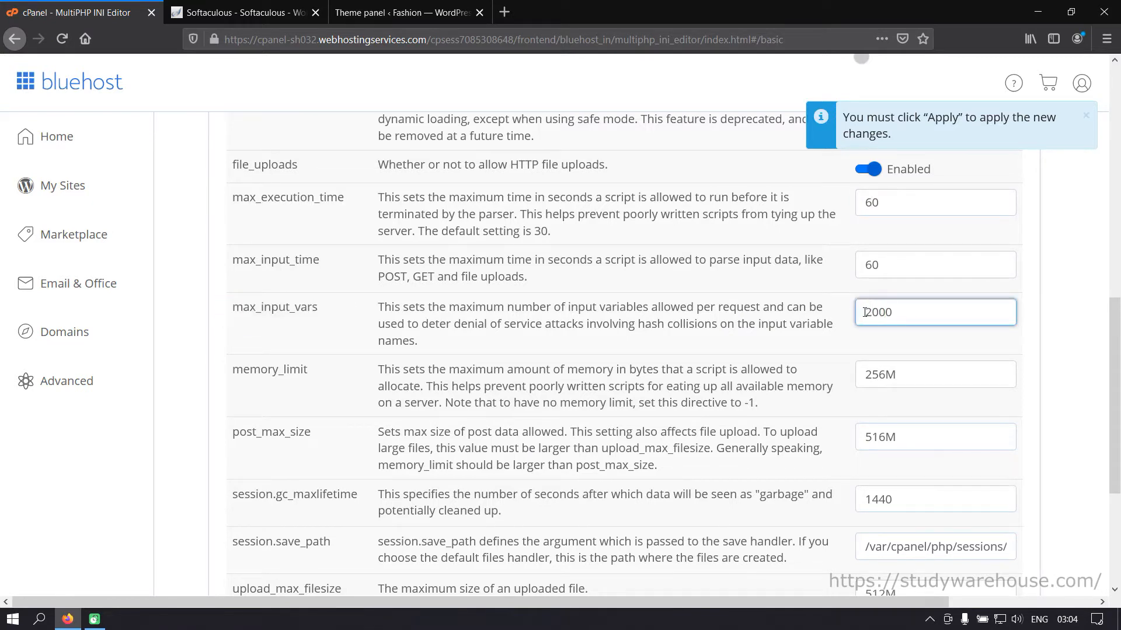
Review the WP Memory Limit recommendation in the Newspaper theme panel's System Status
{"action": "scroll", "coordinate": [710, 392], "scroll_direction": "down", "scroll_amount": 4}
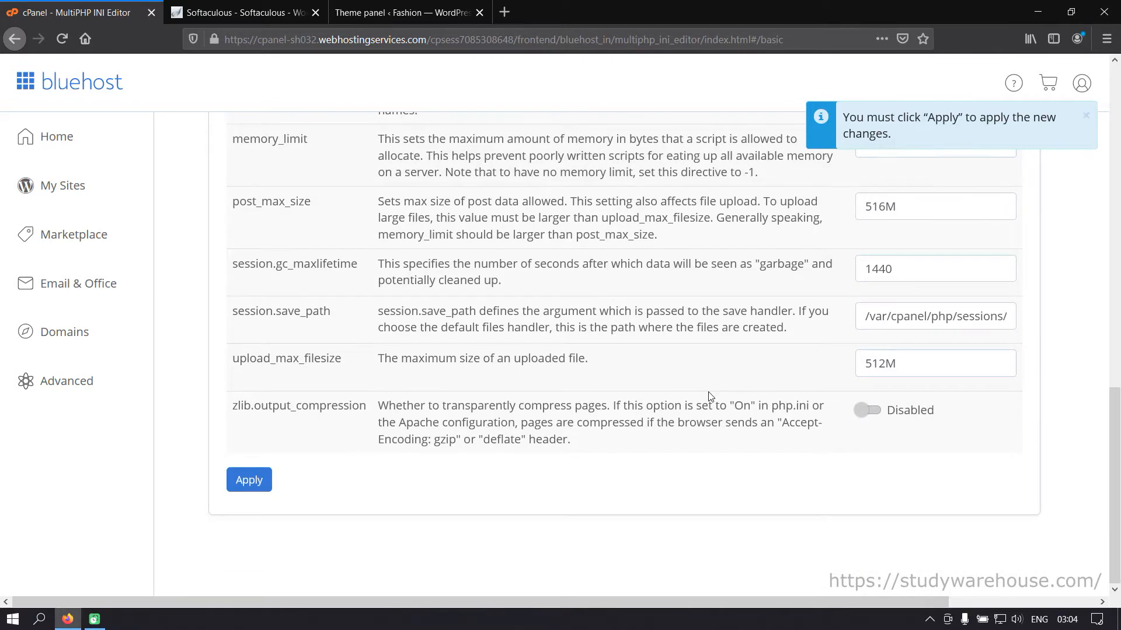
{"action": "scroll", "coordinate": [709, 392], "scroll_direction": "up", "scroll_amount": 2}
{"action": "left_click", "coordinate": [225, 13]}
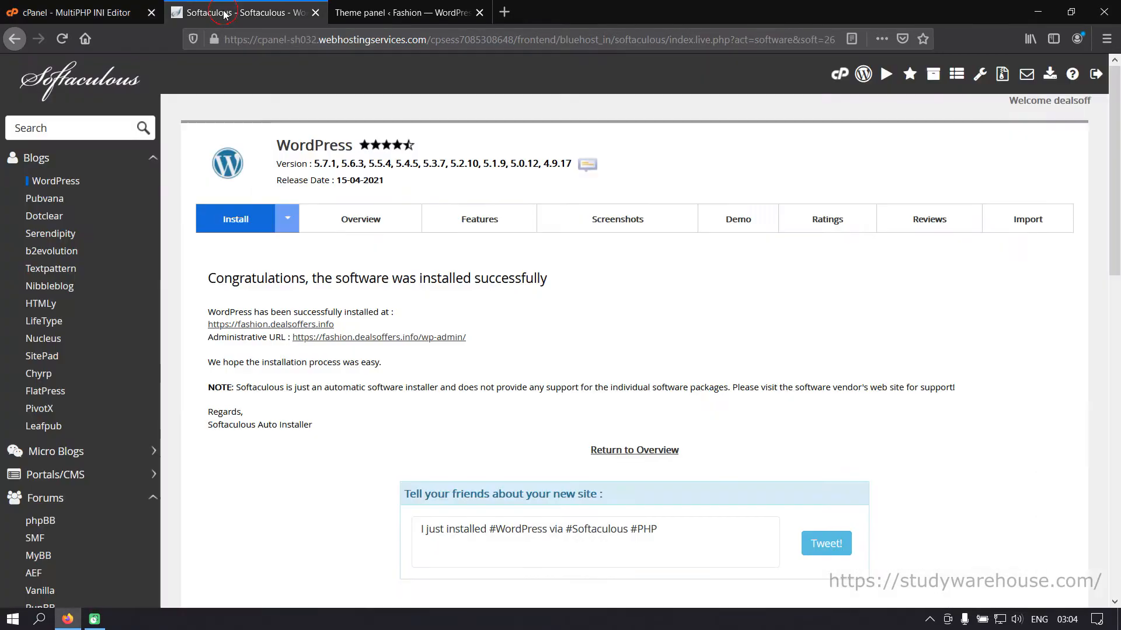
{"action": "left_click", "coordinate": [374, 12]}
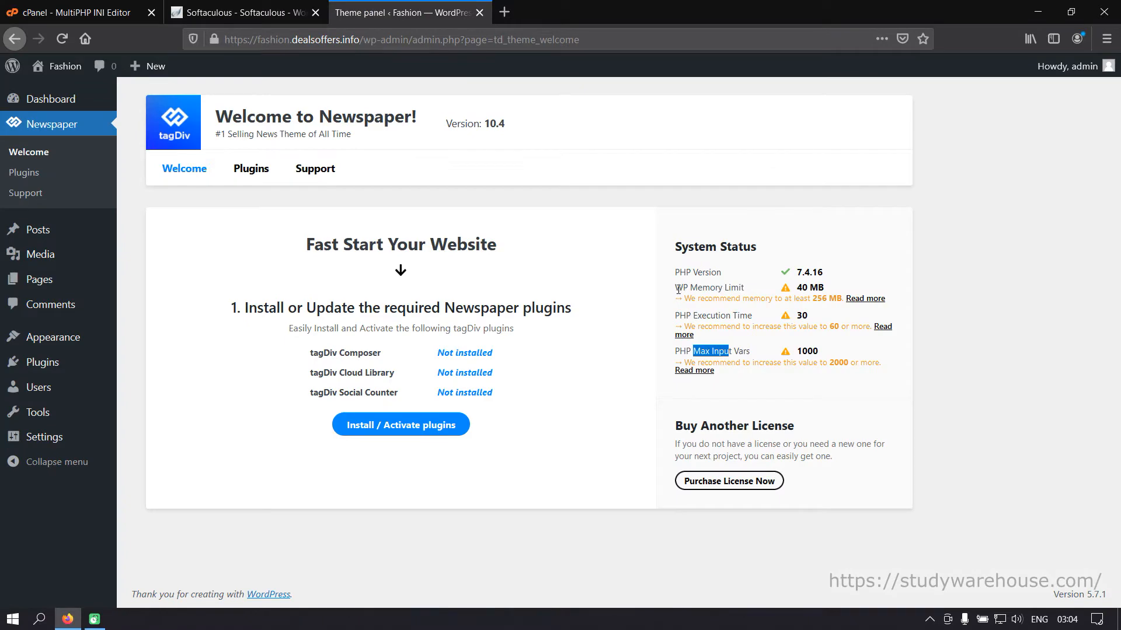
{"action": "left_click_drag", "start_coordinate": [676, 287], "coordinate": [752, 289]}
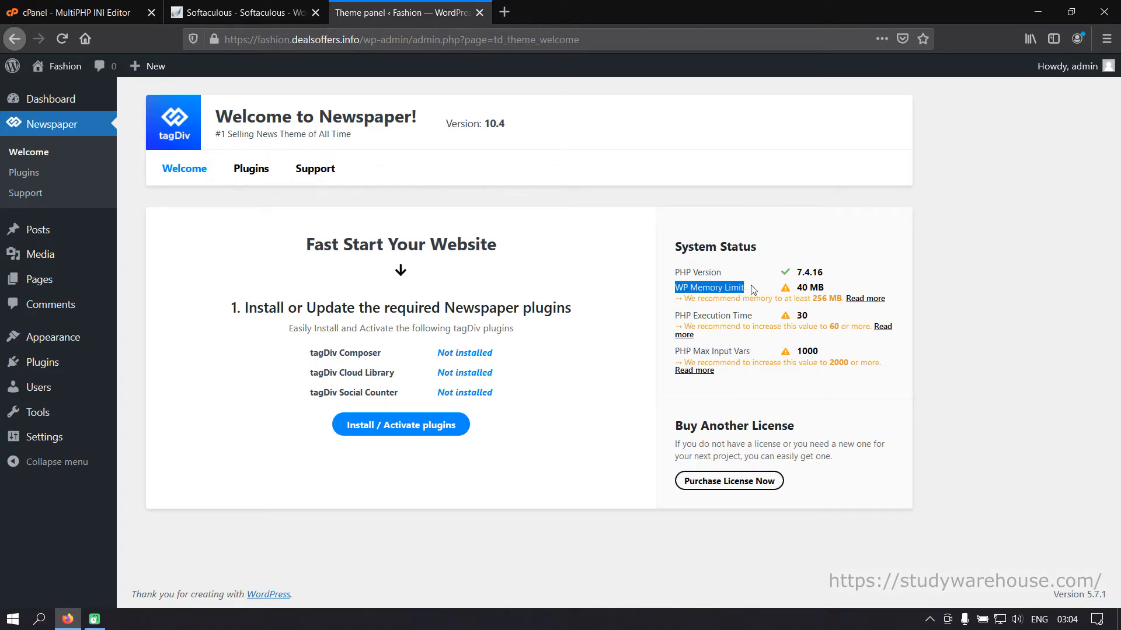
Apply the changed PHP INI settings for fashion.dealsoffers.info in the MultiPHP INI Editor
{"action": "left_click", "coordinate": [102, 15]}
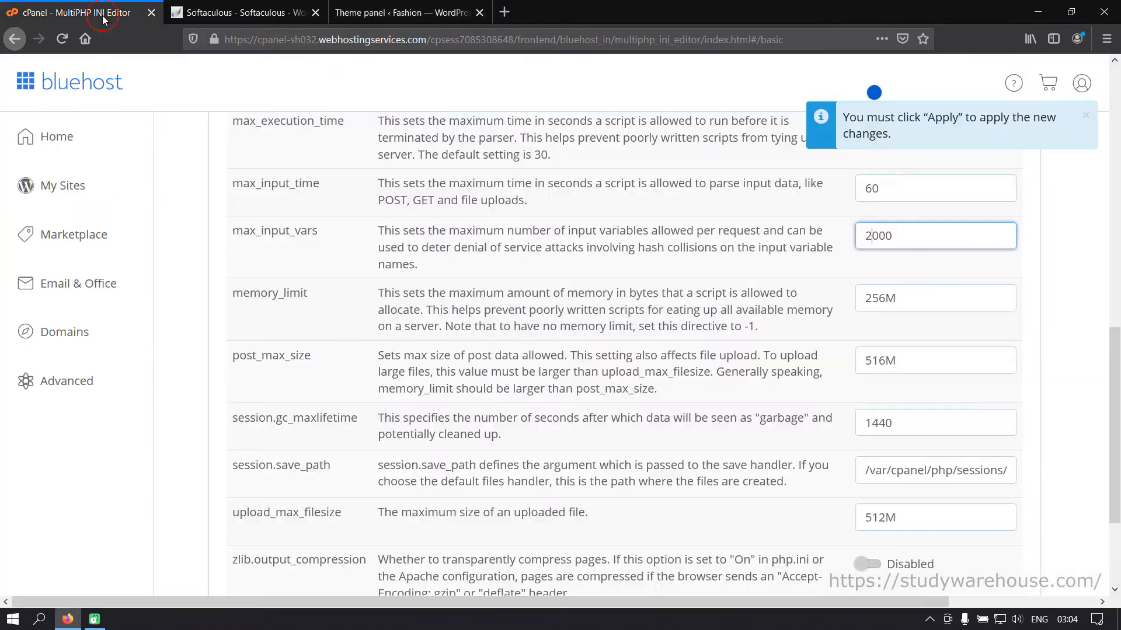
{"action": "scroll", "coordinate": [872, 415], "scroll_direction": "down", "scroll_amount": 3}
{"action": "left_click", "coordinate": [260, 486]}
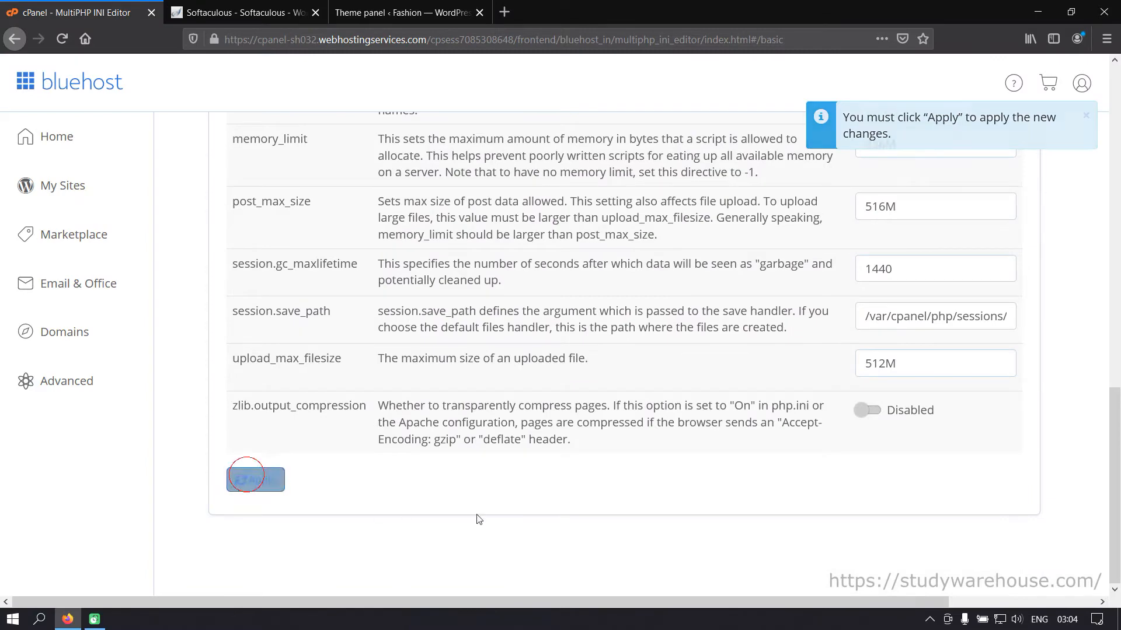
{"action": "scroll", "coordinate": [525, 420], "scroll_direction": "up", "scroll_amount": 10}
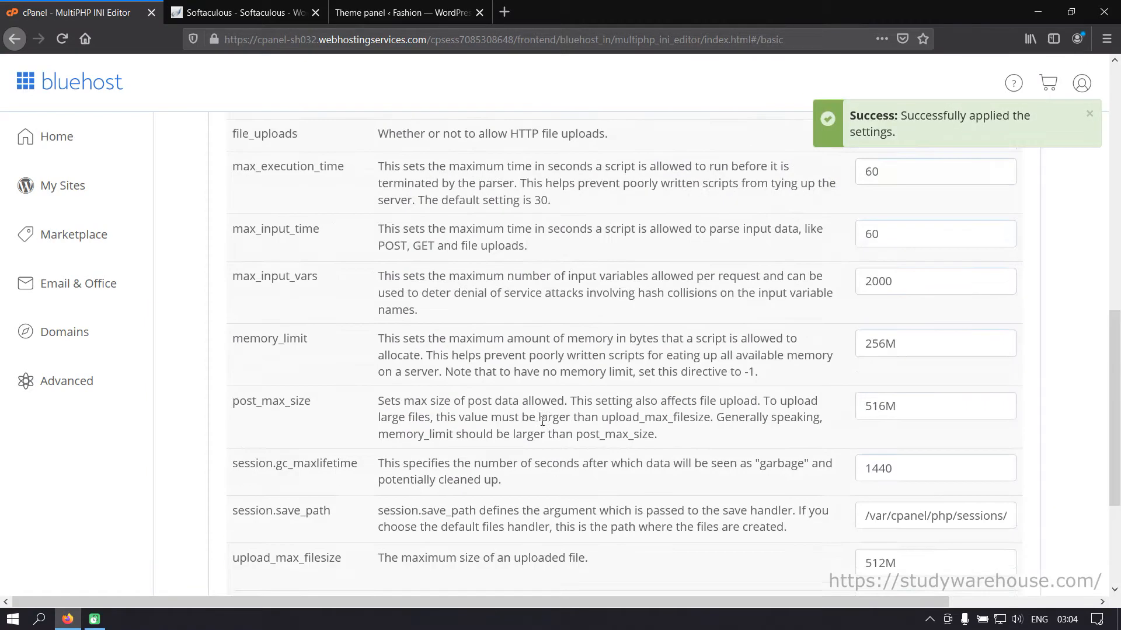
{"action": "scroll", "coordinate": [543, 426], "scroll_direction": "up", "scroll_amount": 3}
Reload the Newspaper theme panel and check the System Status, especially the WP Memory Limit entry
{"action": "left_click", "coordinate": [245, 12]}
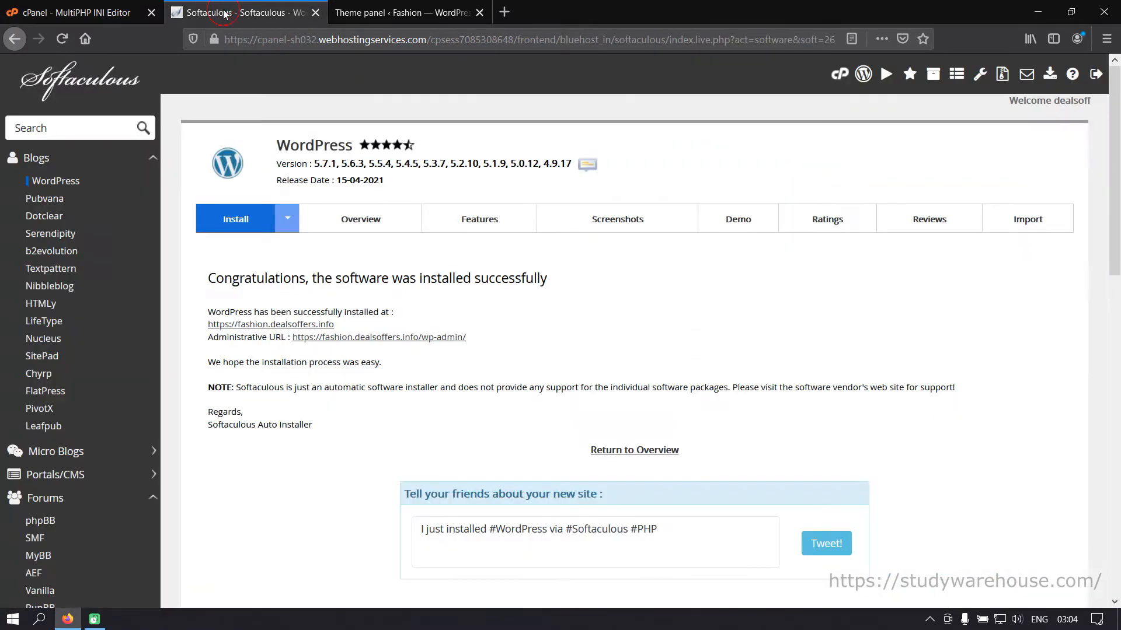
{"action": "left_click", "coordinate": [400, 14]}
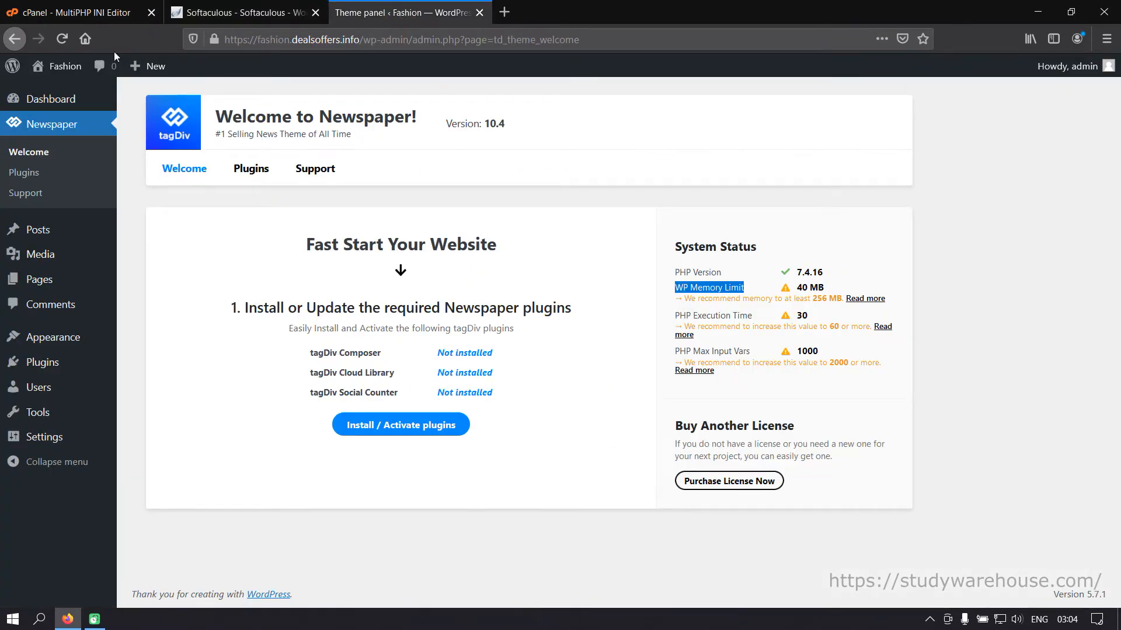
{"action": "left_click", "coordinate": [61, 40]}
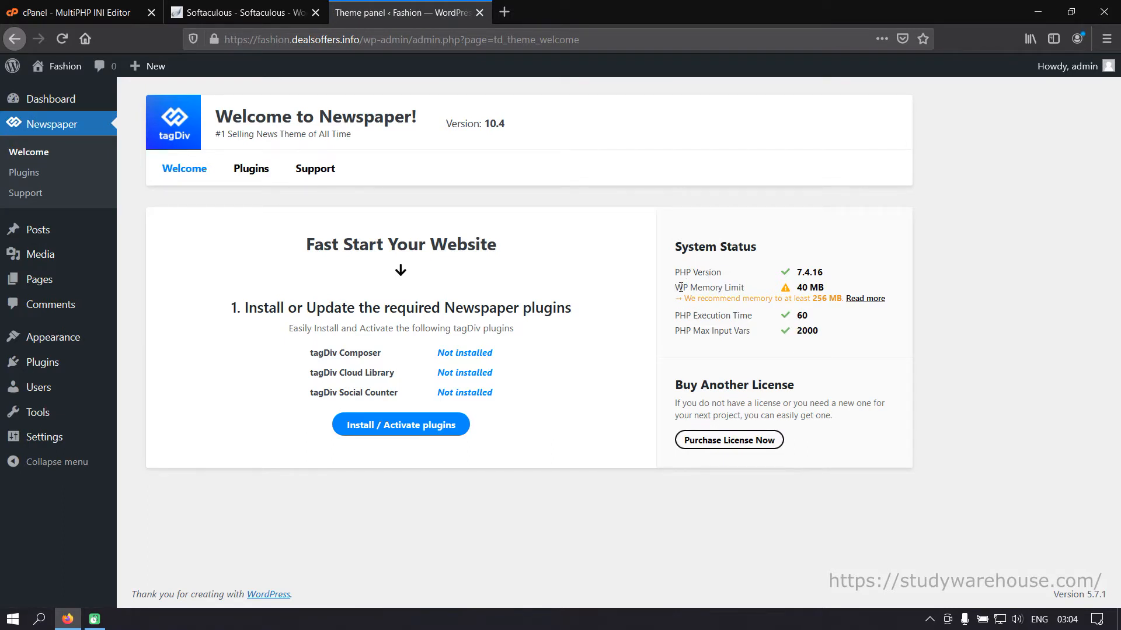
{"action": "left_click_drag", "start_coordinate": [676, 284], "coordinate": [828, 297]}
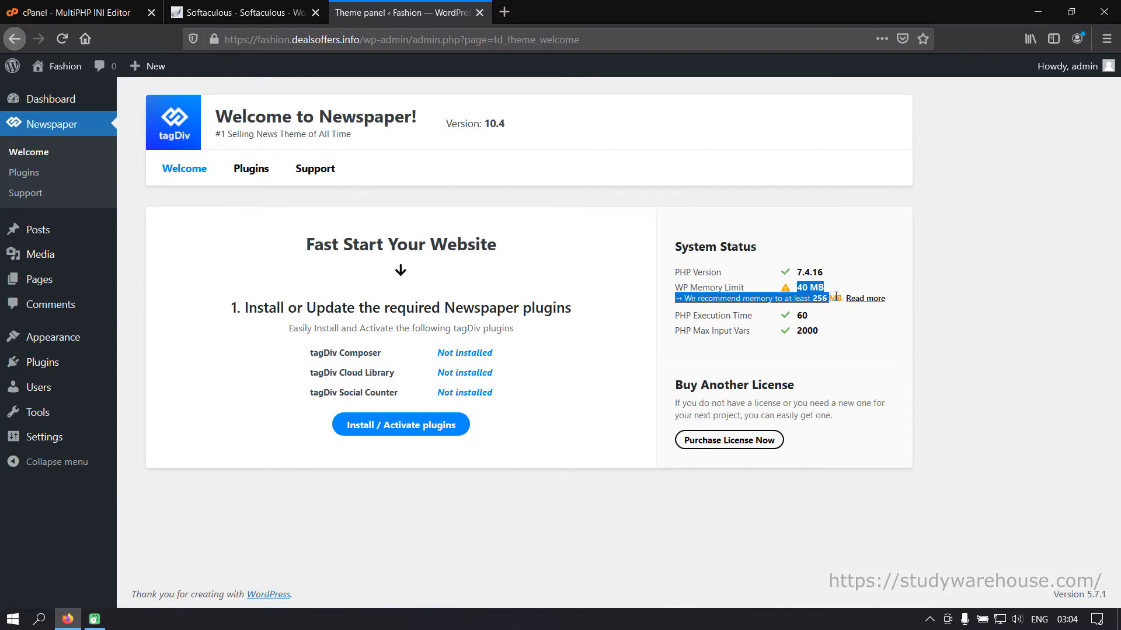
{"action": "left_click", "coordinate": [828, 298]}
Return to the Bluehost cPanel and open the File Manager from the advanced tools
{"action": "left_click", "coordinate": [107, 15]}
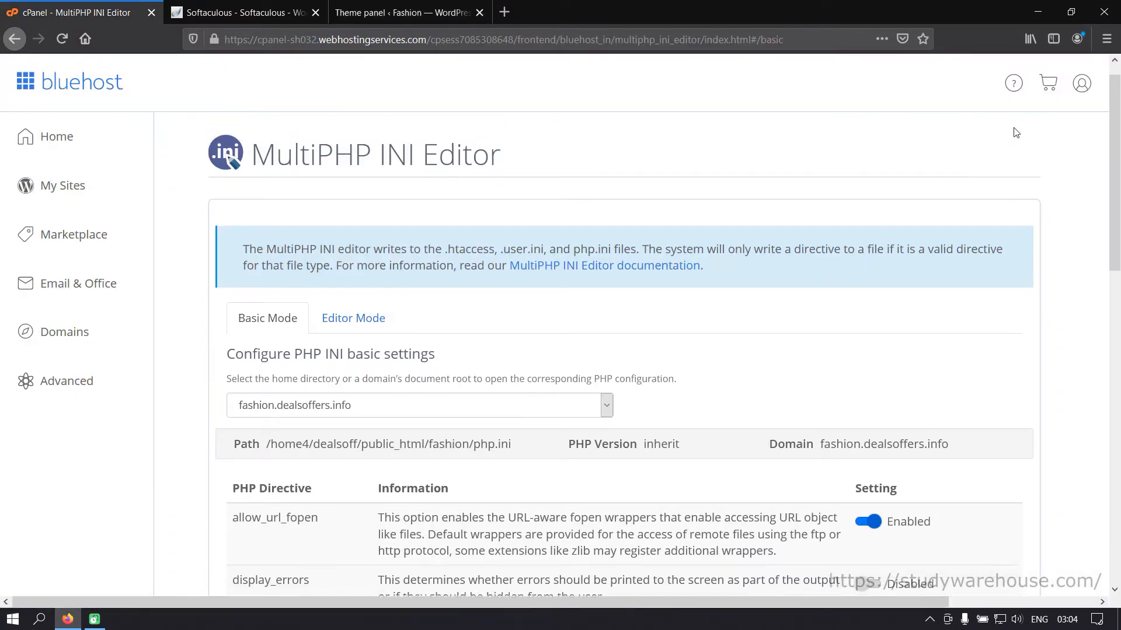
{"action": "left_click", "coordinate": [53, 380]}
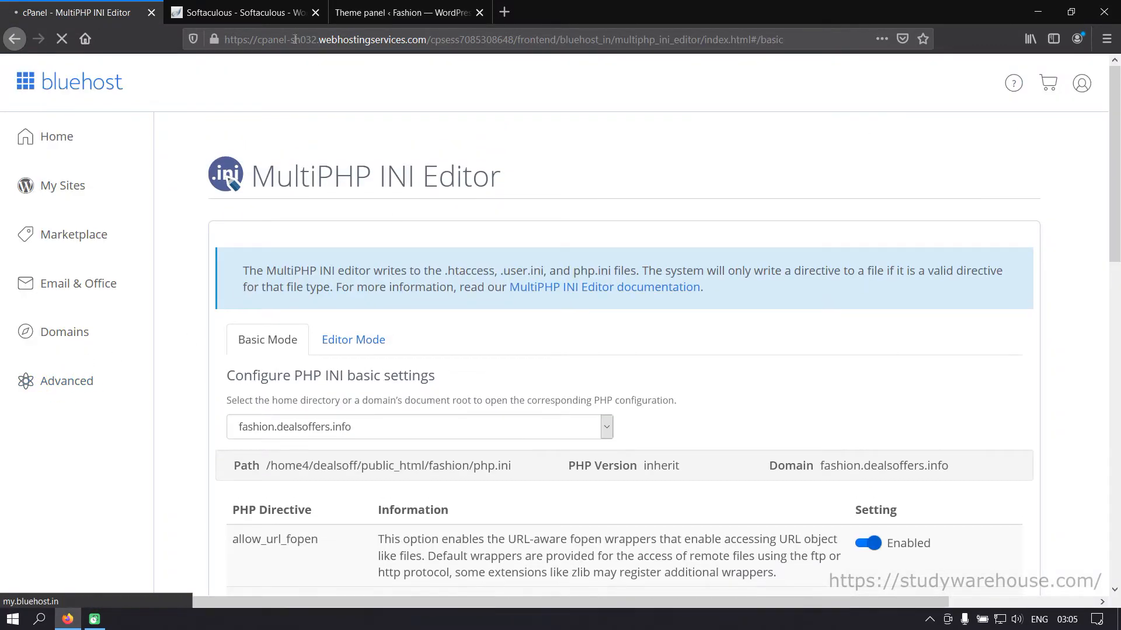
{"action": "scroll", "coordinate": [616, 376], "scroll_direction": "down", "scroll_amount": 5}
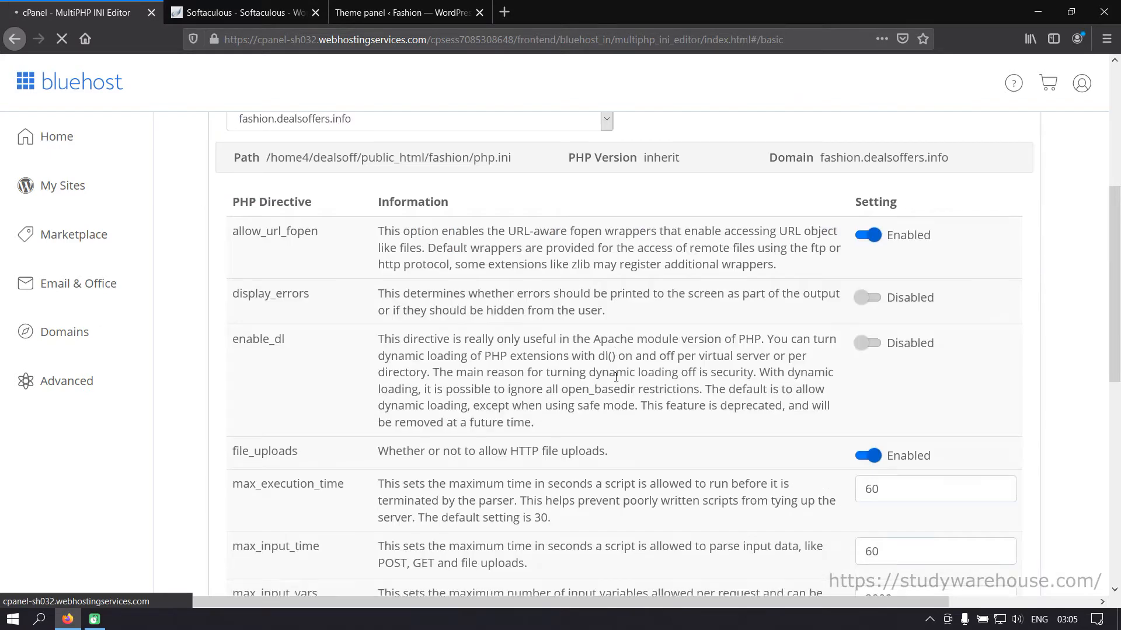
{"action": "scroll", "coordinate": [616, 377], "scroll_direction": "down", "scroll_amount": 8}
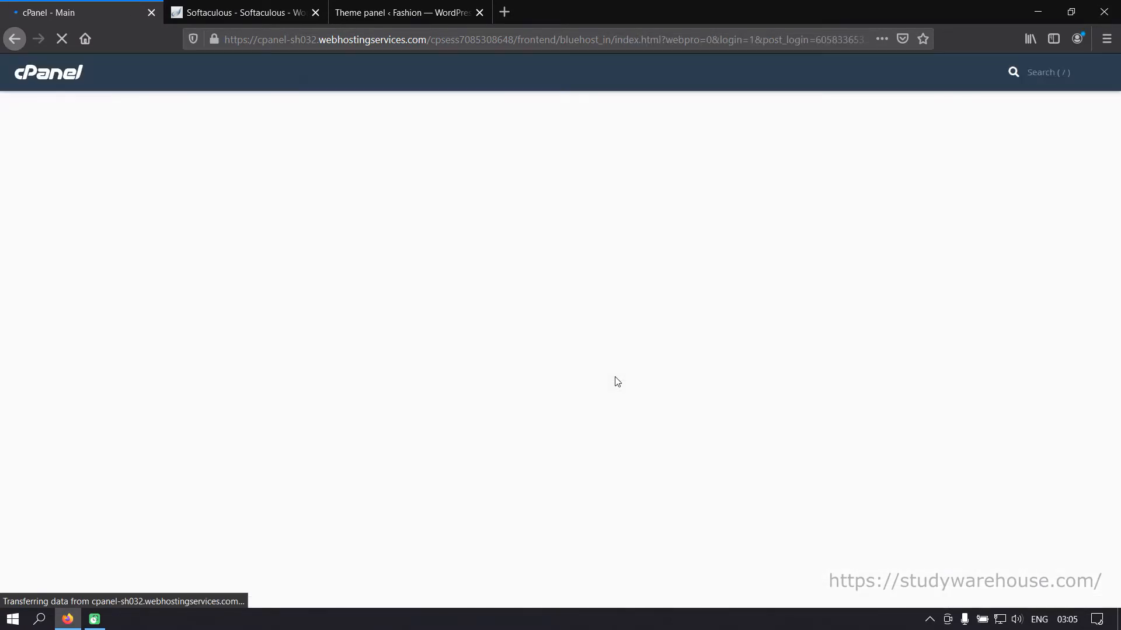
{"action": "scroll", "coordinate": [401, 447], "scroll_direction": "down", "scroll_amount": 10}
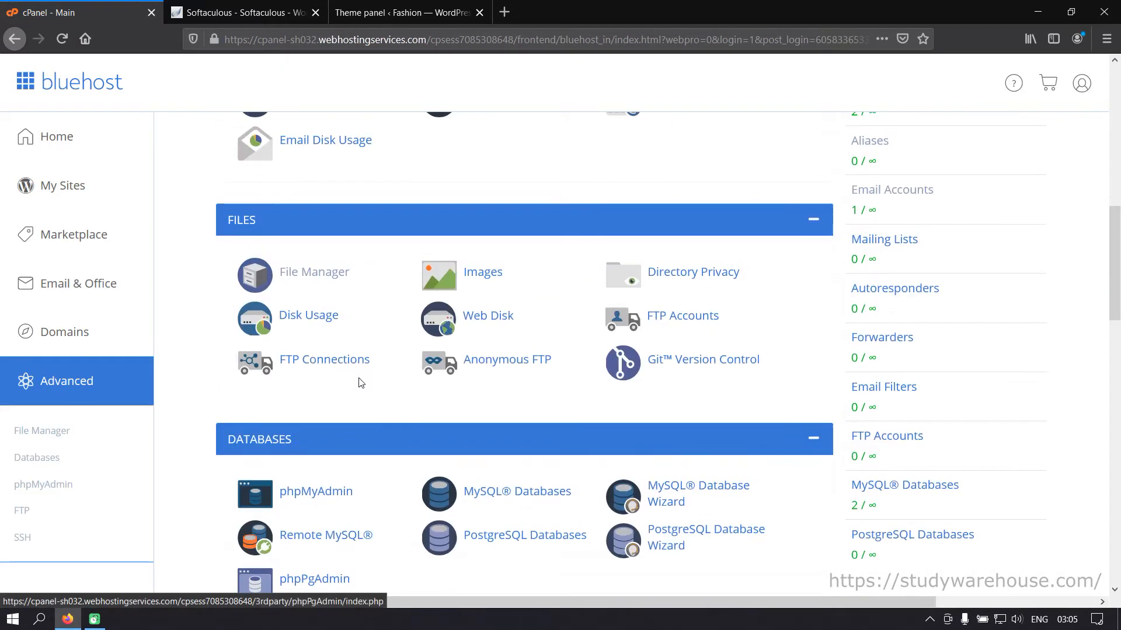
{"action": "left_click", "coordinate": [296, 270]}
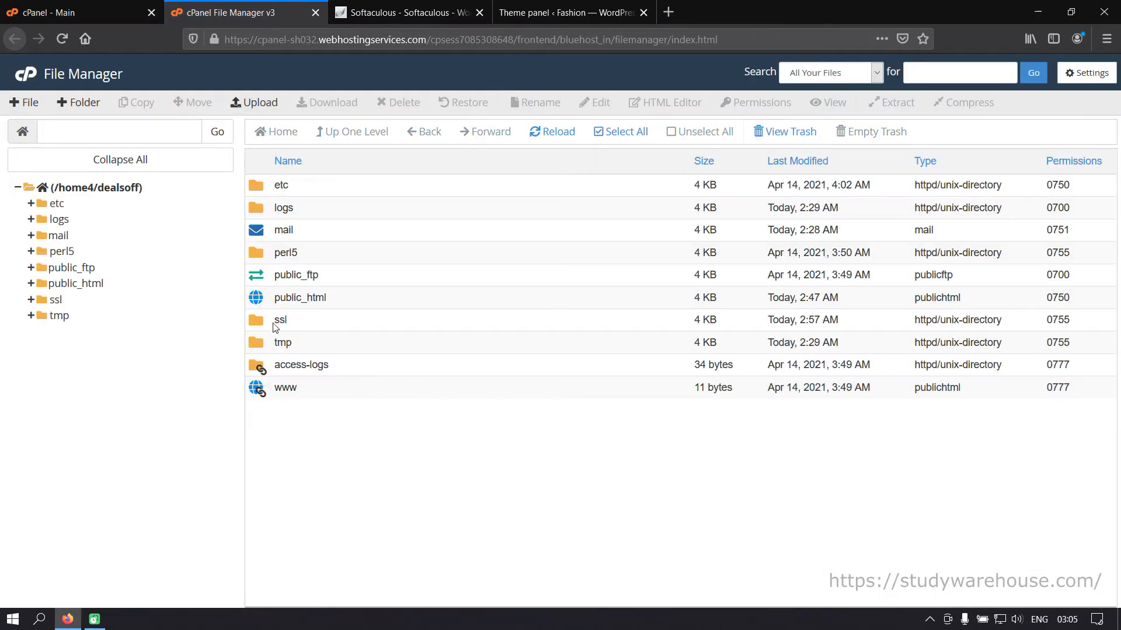
Open wp-config.php from the public_html/fashion folder for editing and go to the end of the file
{"action": "double_click", "coordinate": [260, 296]}
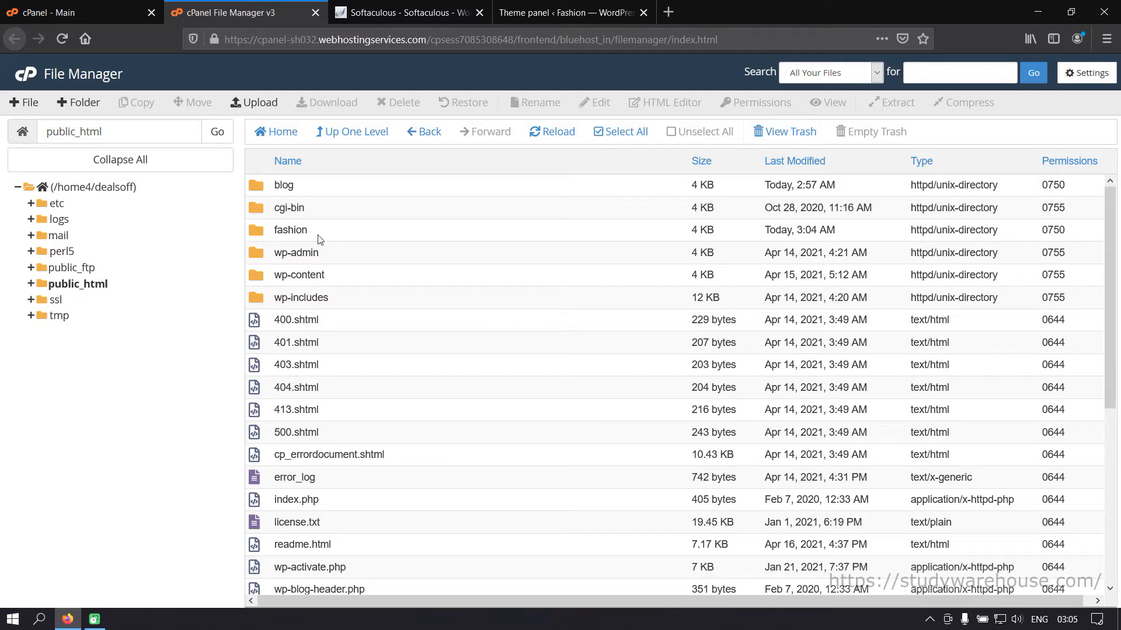
{"action": "double_click", "coordinate": [264, 233]}
{"action": "scroll", "coordinate": [334, 397], "scroll_direction": "down", "scroll_amount": 5}
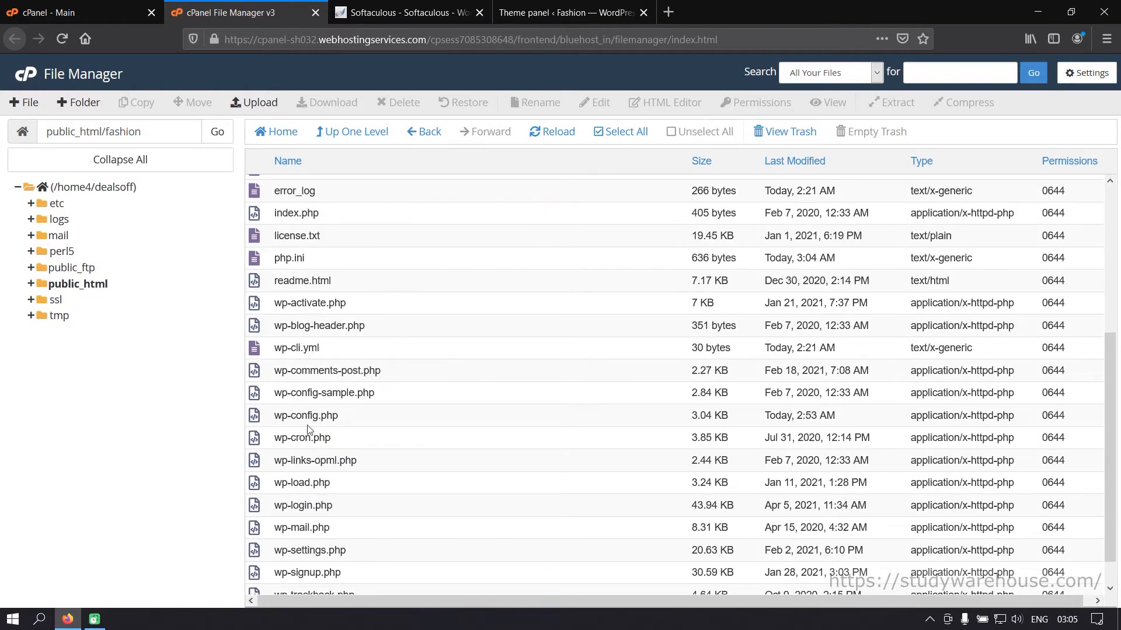
{"action": "left_click", "coordinate": [311, 415]}
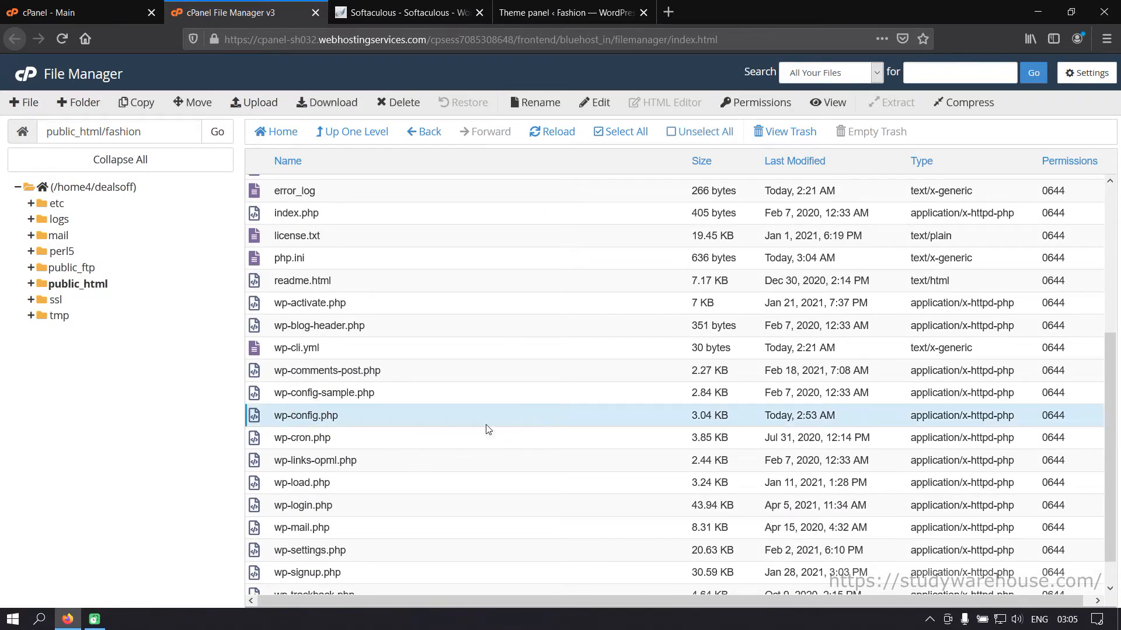
{"action": "left_click", "coordinate": [596, 102]}
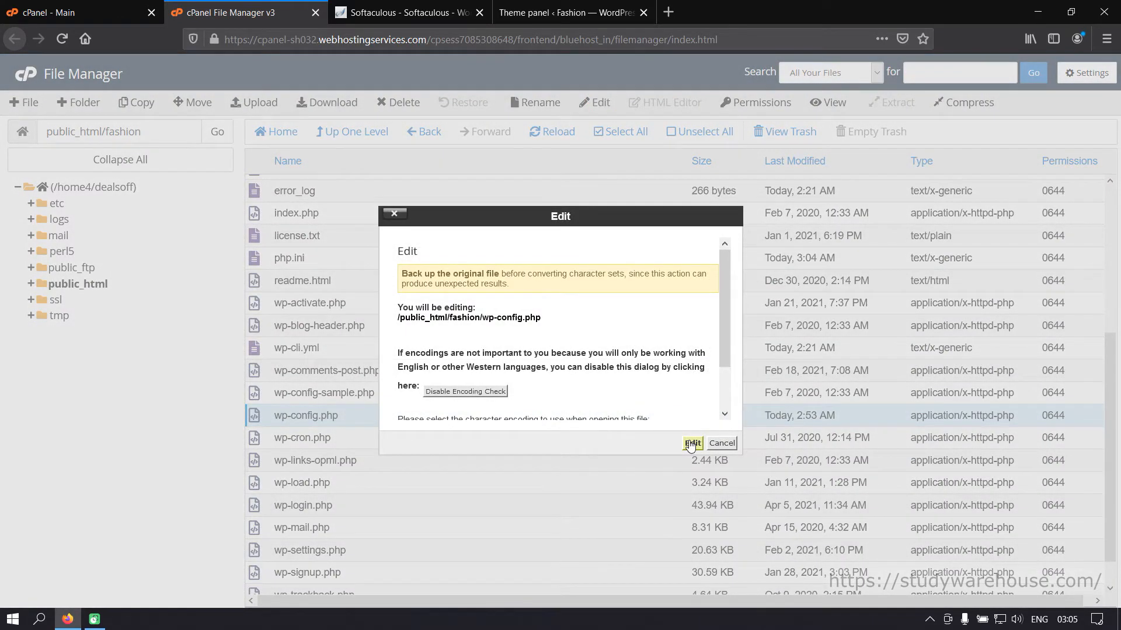
{"action": "left_click", "coordinate": [691, 443]}
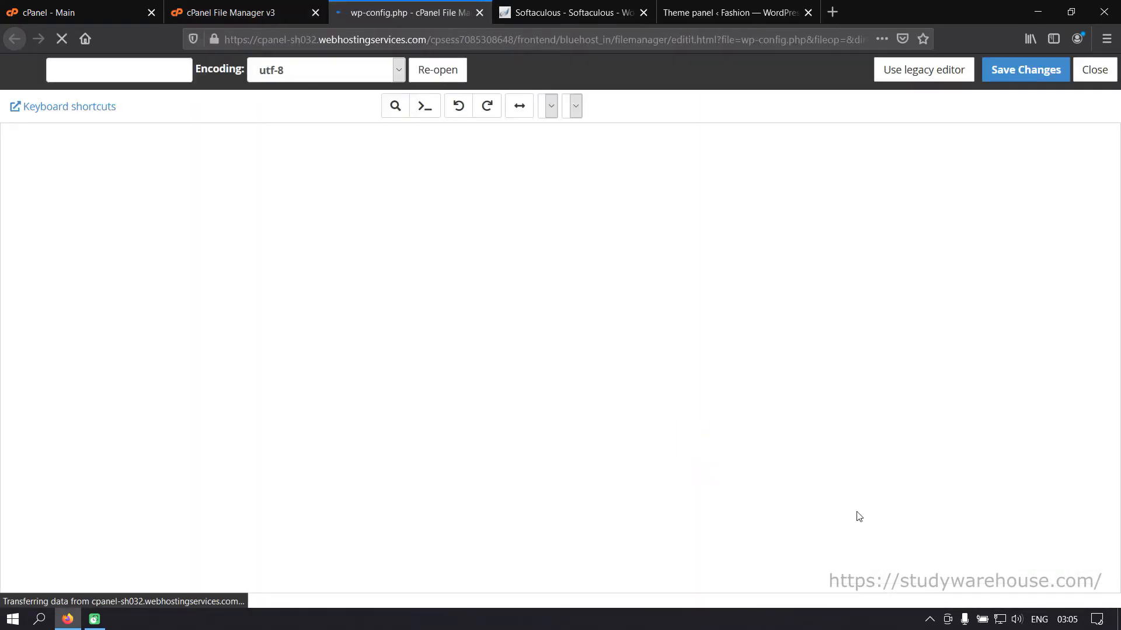
{"action": "scroll", "coordinate": [807, 498], "scroll_direction": "down", "scroll_amount": 5}
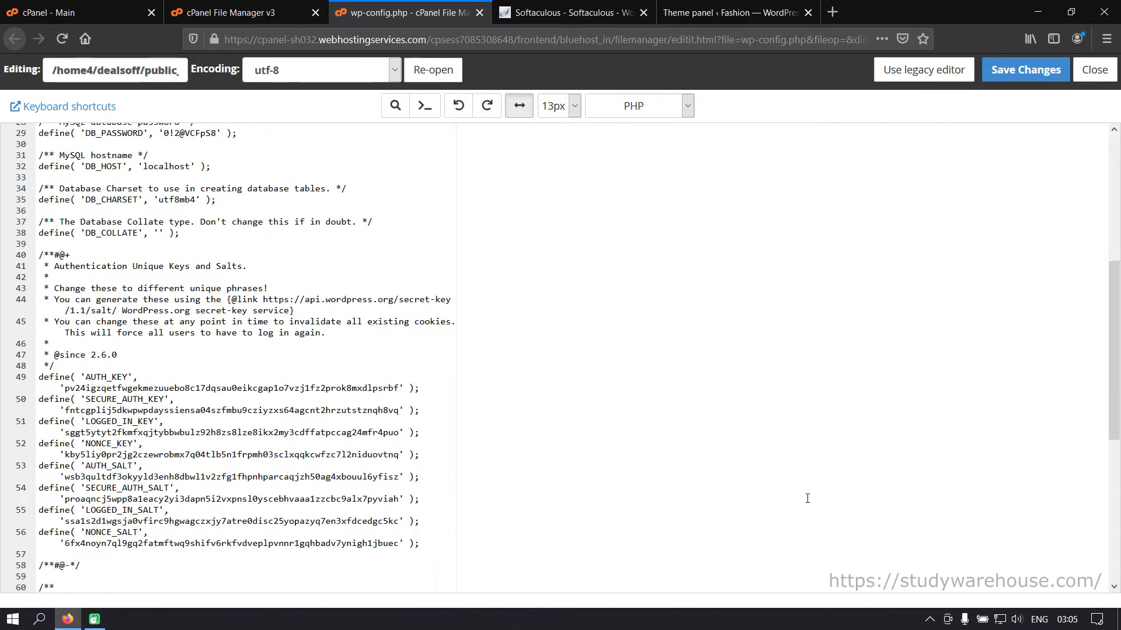
{"action": "scroll", "coordinate": [807, 498], "scroll_direction": "down", "scroll_amount": 5}
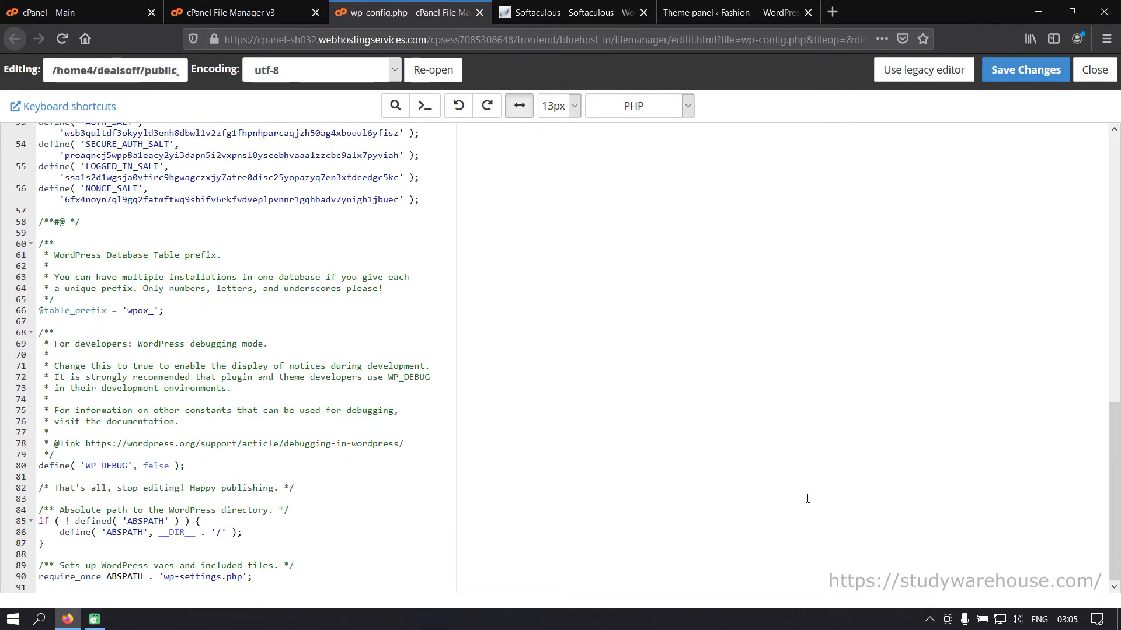
Open the guide linked from the theme panel's WP Memory Limit notice and copy the line define( 'WP_MEMORY_LIMIT', '96M' );
{"action": "left_click", "coordinate": [730, 14]}
{"action": "left_click", "coordinate": [874, 298]}
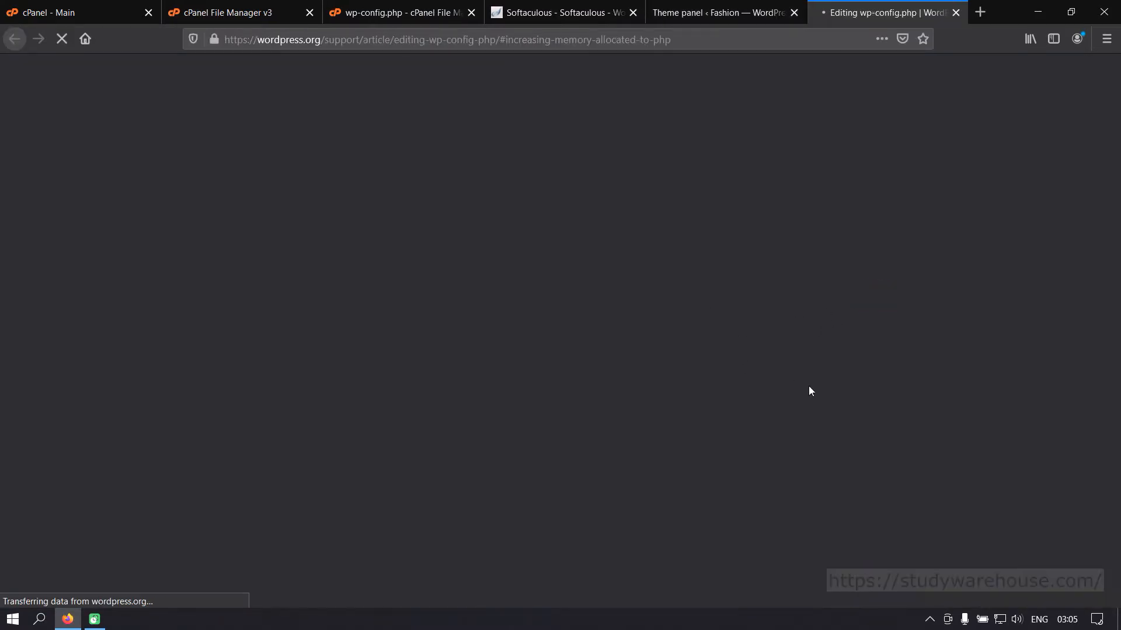
{"action": "scroll", "coordinate": [551, 404], "scroll_direction": "down", "scroll_amount": 1}
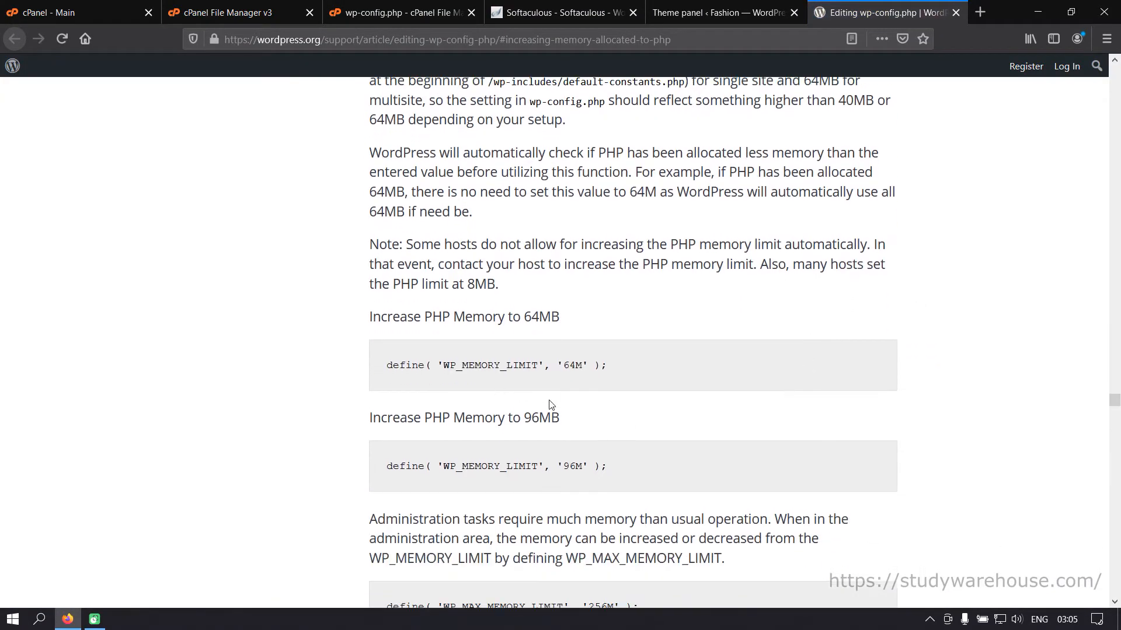
{"action": "left_click_drag", "start_coordinate": [618, 465], "coordinate": [419, 451]}
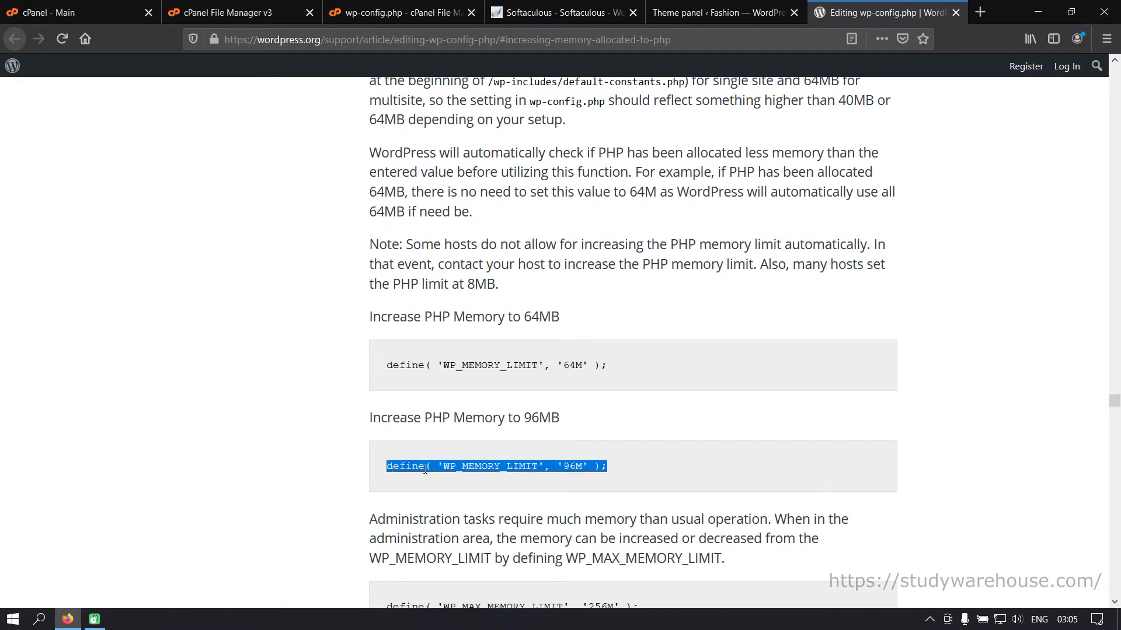
{"action": "right_click", "coordinate": [431, 461]}
{"action": "left_click", "coordinate": [489, 470]}
Paste the copied WP_MEMORY_LIMIT line into wp-config.php on its own line between the ABSPATH block and the wp-settings.php section
{"action": "left_click", "coordinate": [82, 14]}
{"action": "left_click", "coordinate": [247, 13]}
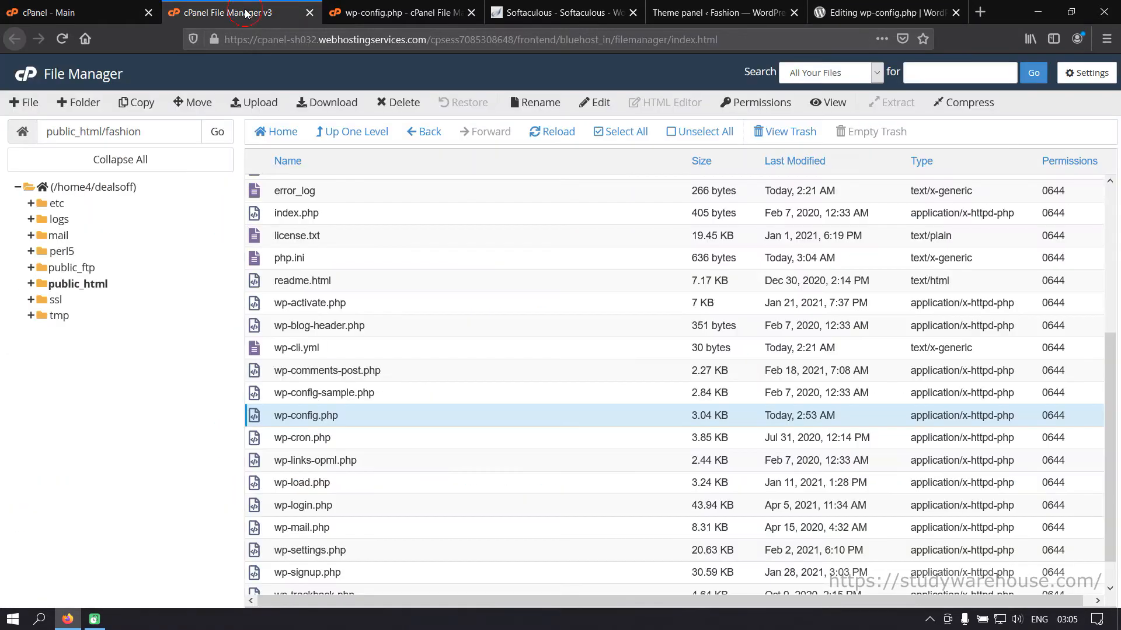
{"action": "left_click", "coordinate": [411, 13]}
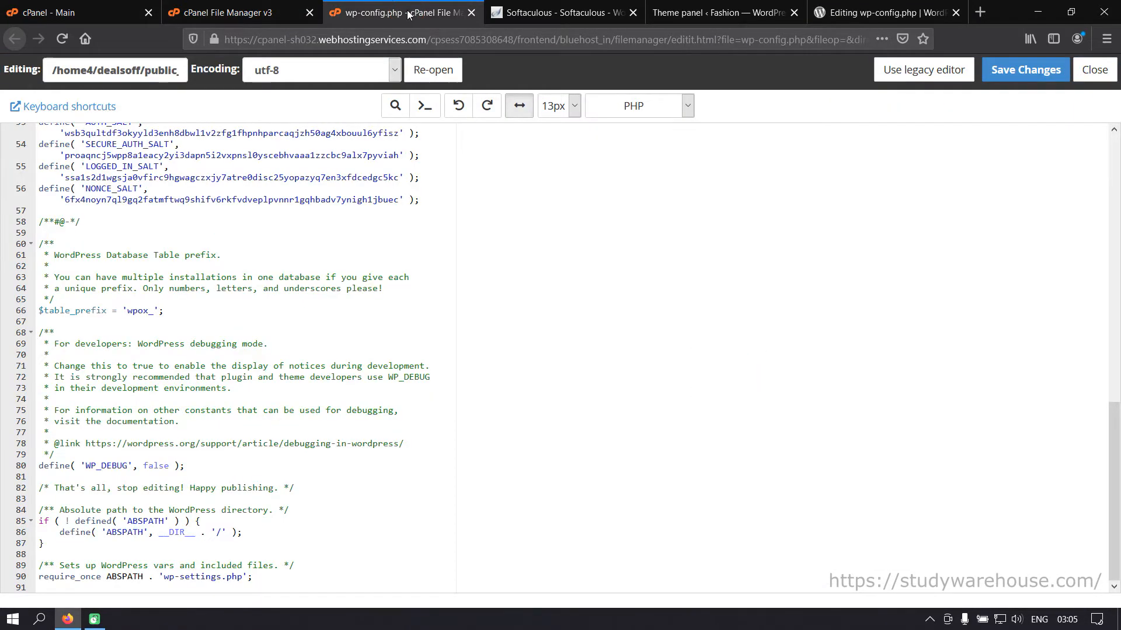
{"action": "left_click", "coordinate": [288, 545]}
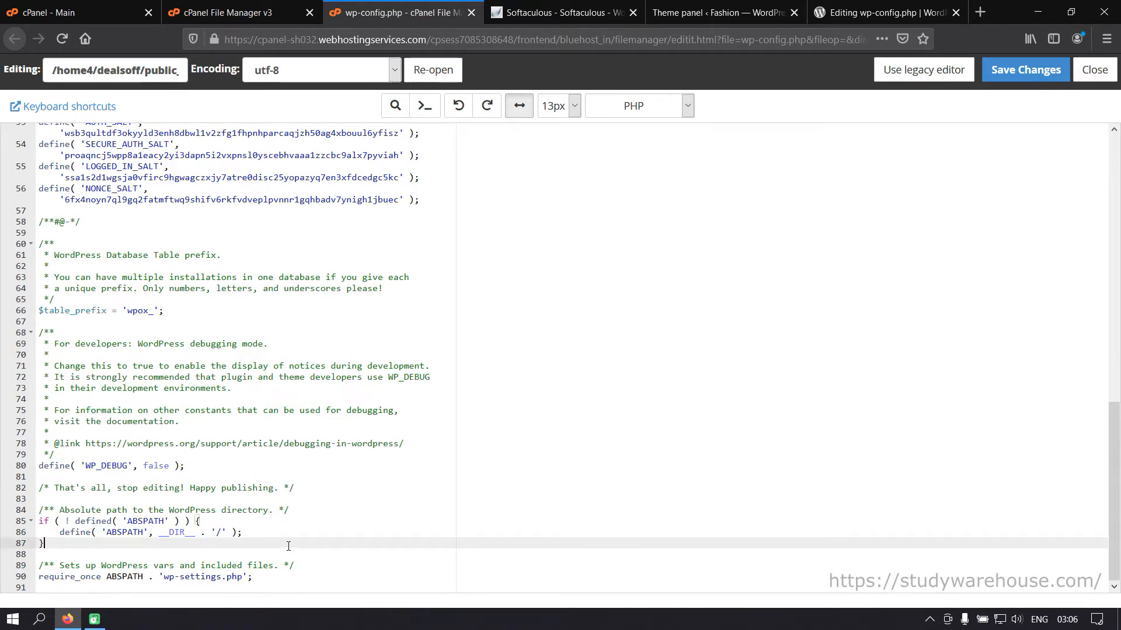
{"action": "left_click_drag", "start_coordinate": [160, 576], "coordinate": [249, 576]}
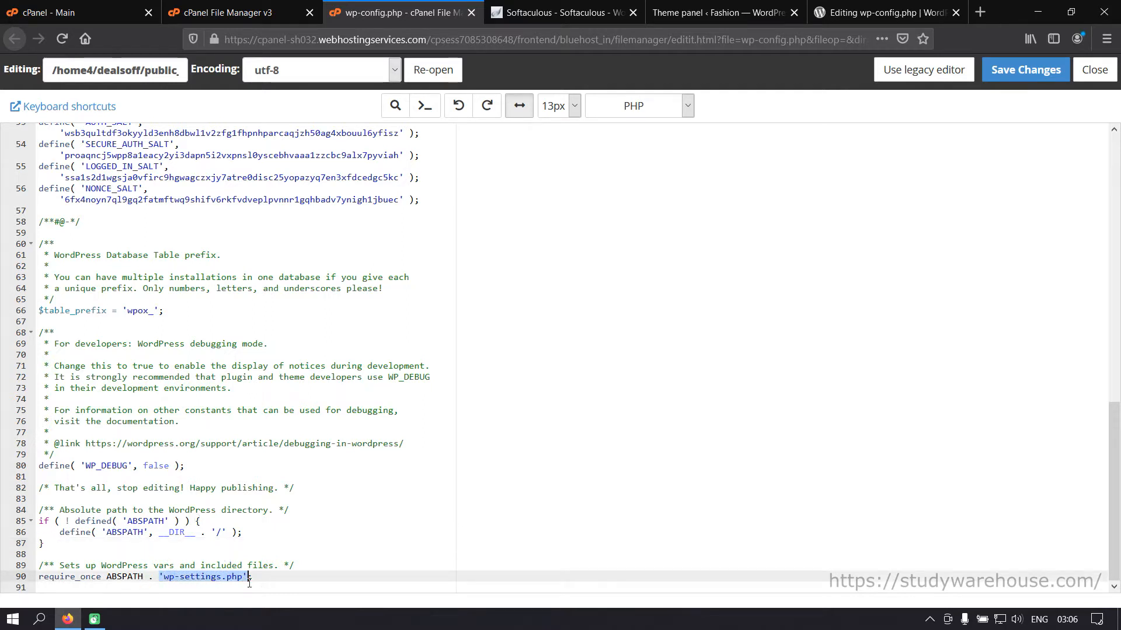
{"action": "left_click", "coordinate": [59, 544]}
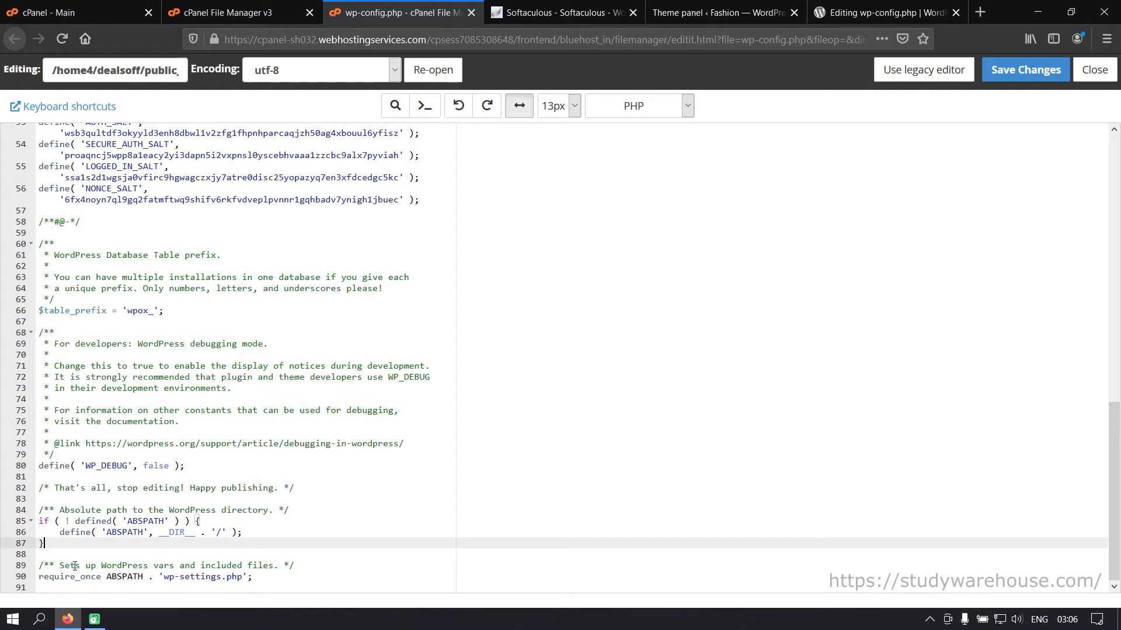
{"action": "key", "text": "Return"}
{"action": "key", "text": "Return"}
{"action": "key", "text": "ctrl+v"}
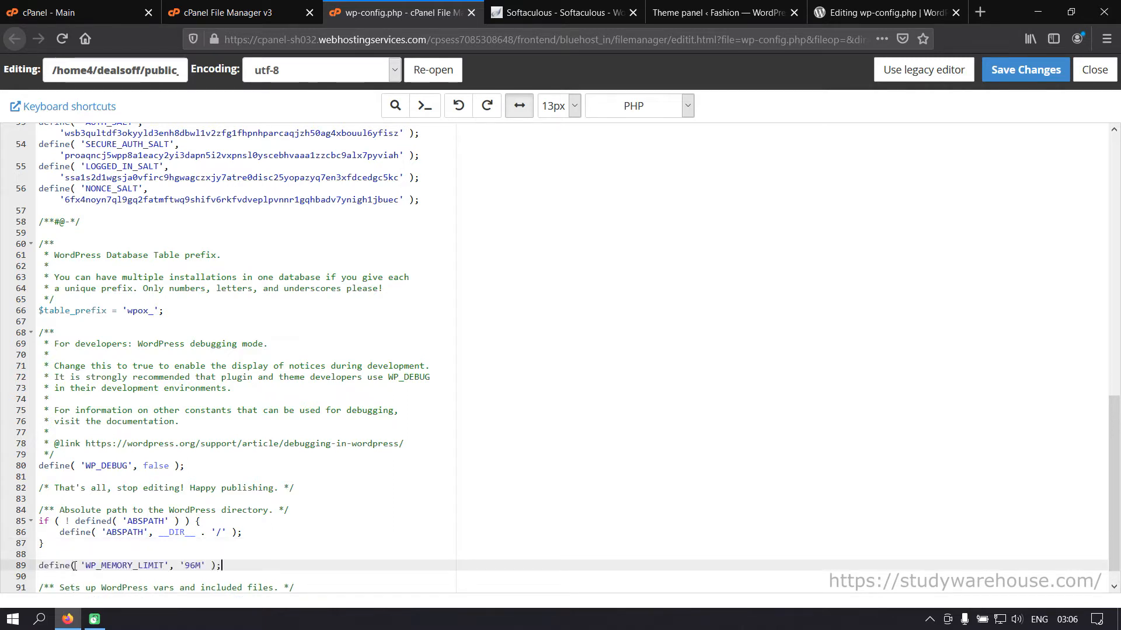
Set the WP_MEMORY_LIMIT value to 256M and save wp-config.php
{"action": "scroll", "coordinate": [77, 566], "scroll_direction": "down", "scroll_amount": 1}
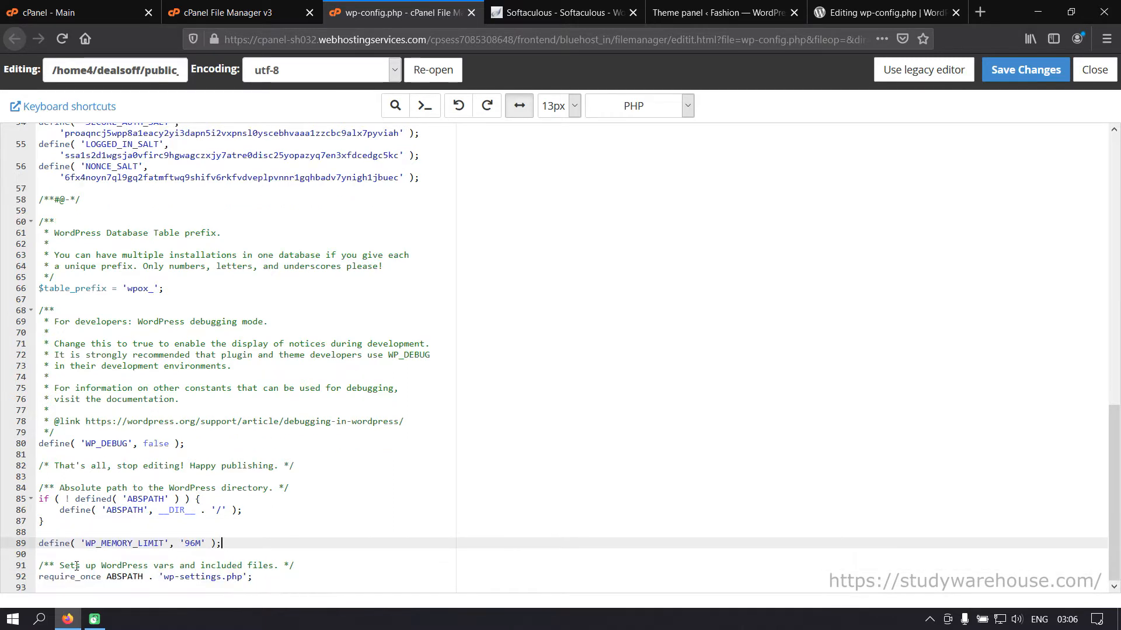
{"action": "left_click", "coordinate": [188, 542]}
{"action": "type", "text": "25"}
{"action": "left_click", "coordinate": [1012, 80]}
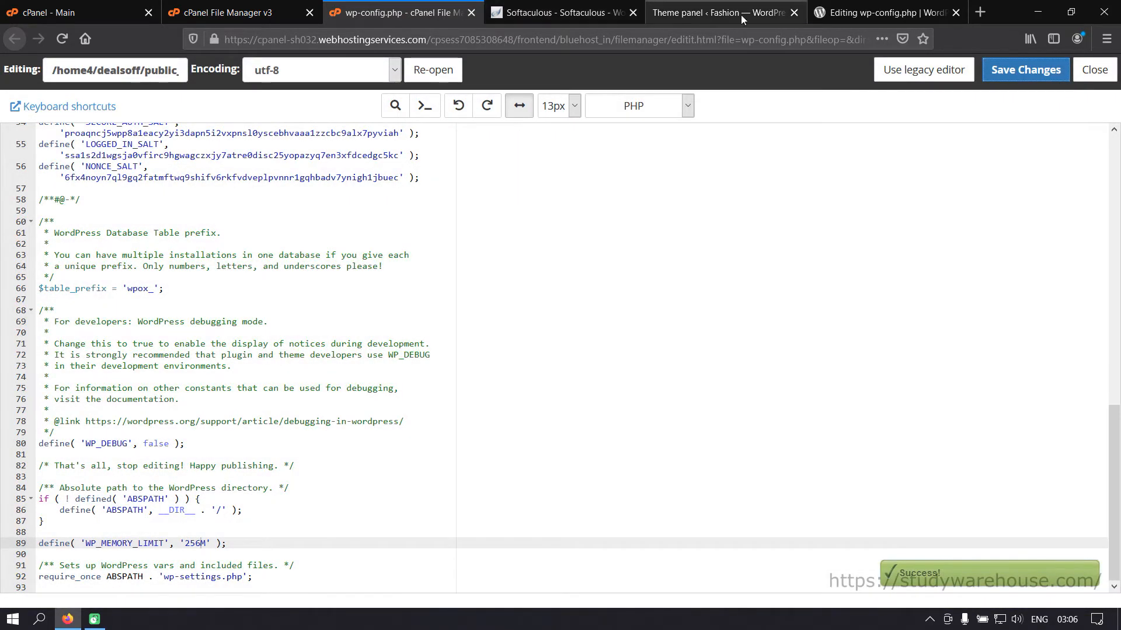
Reload the Newspaper theme panel to recheck the WP Memory Limit, then review the WP_MEMORY_LIMIT line in wp-config.php and close its editor
{"action": "left_click", "coordinate": [750, 12]}
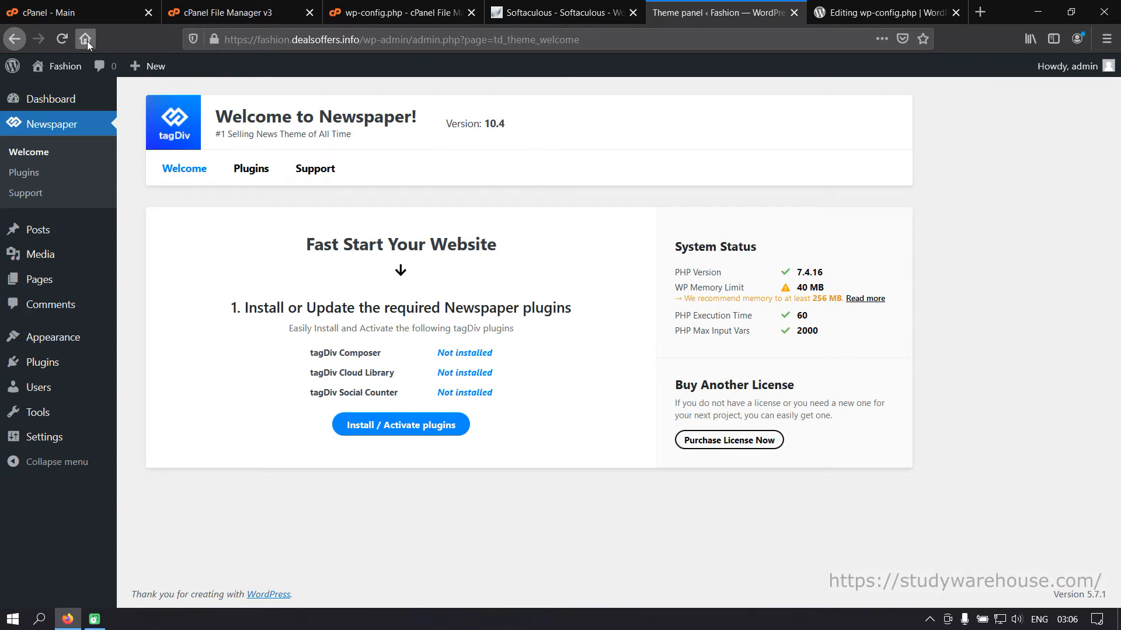
{"action": "left_click", "coordinate": [65, 40]}
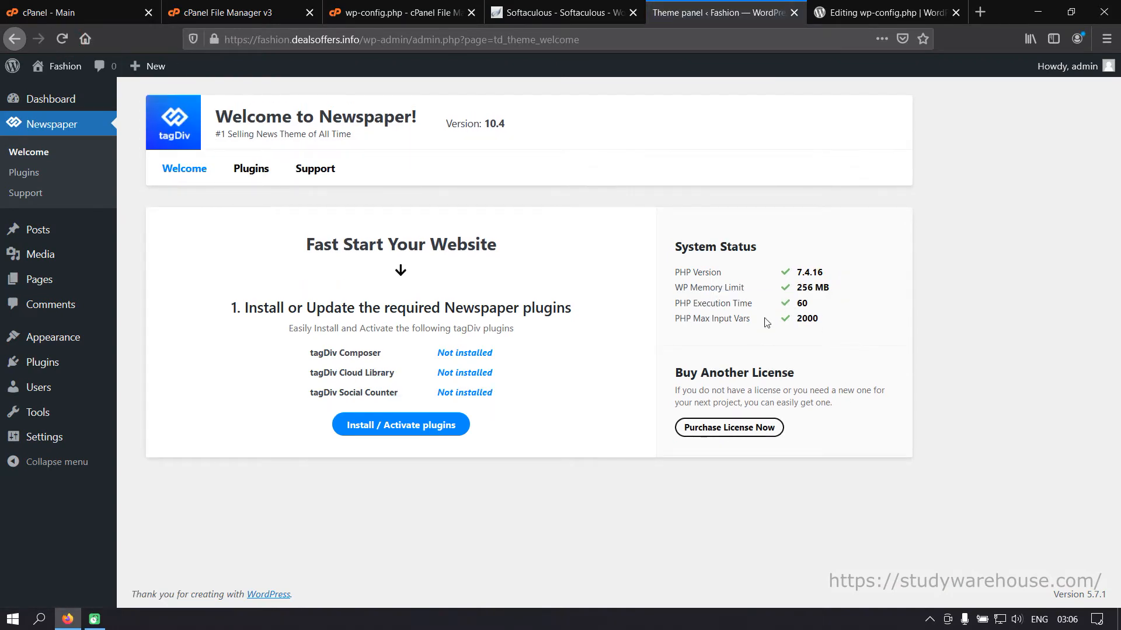
{"action": "left_click", "coordinate": [216, 12]}
{"action": "left_click", "coordinate": [358, 12]}
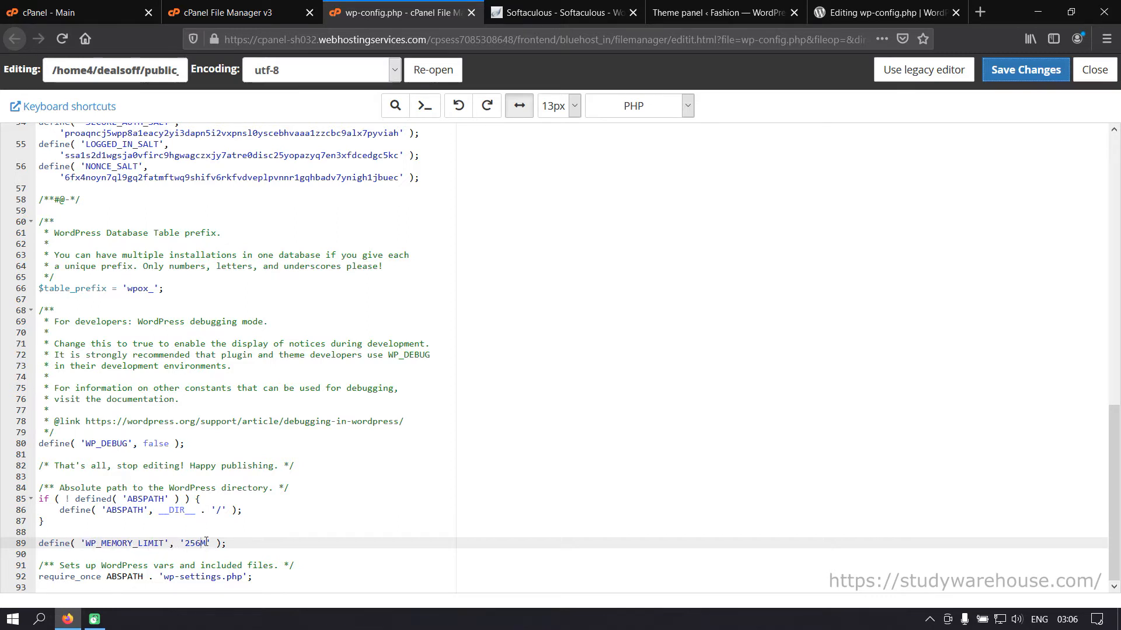
{"action": "left_click_drag", "start_coordinate": [226, 543], "coordinate": [38, 546]}
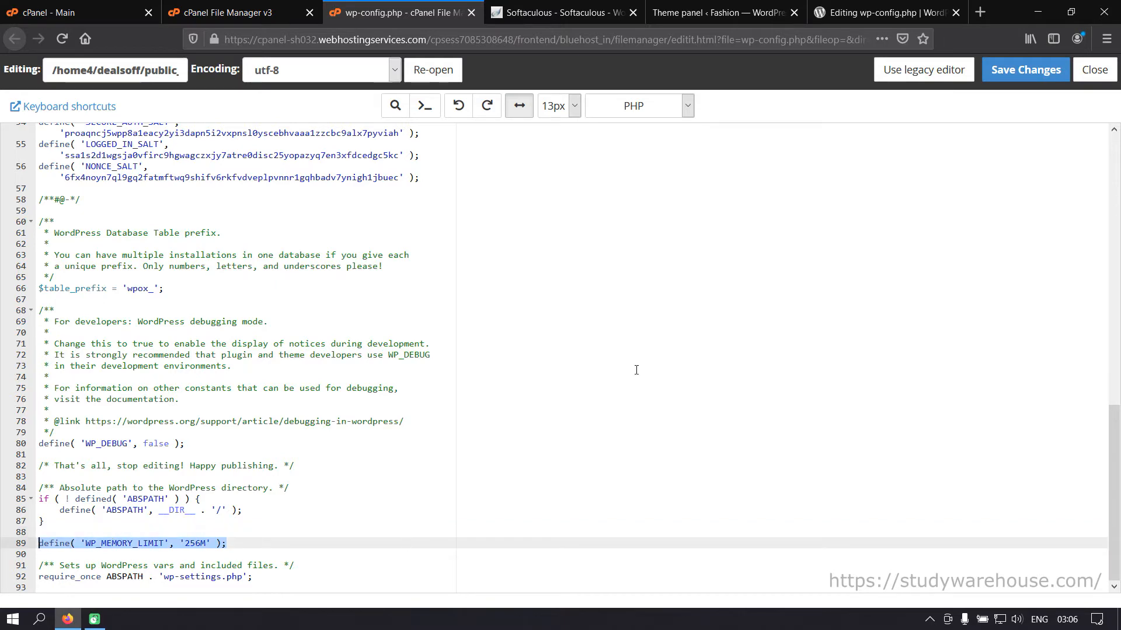
{"action": "left_click", "coordinate": [1093, 69]}
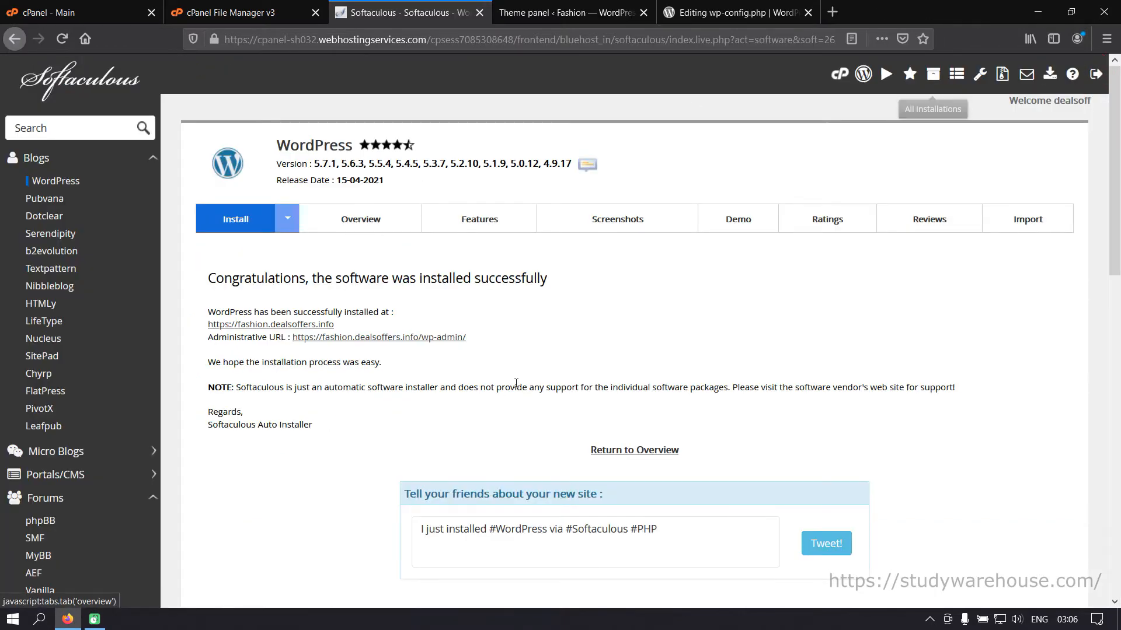
Install and activate the required tagDiv plugins from the Newspaper welcome page
{"action": "left_click", "coordinate": [598, 14]}
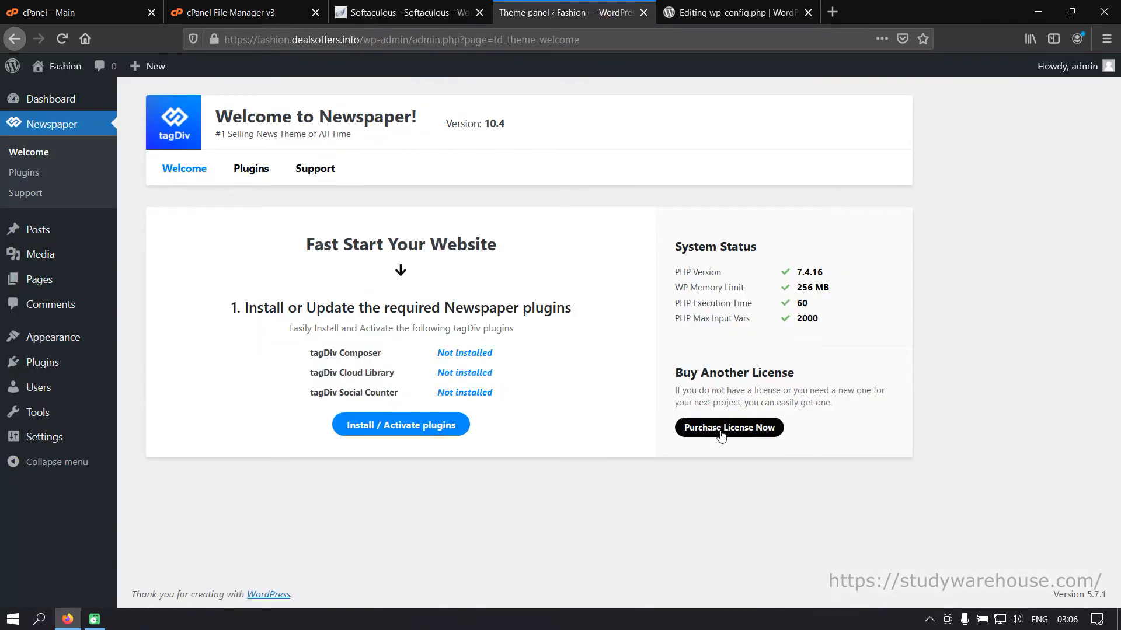
{"action": "left_click", "coordinate": [410, 428]}
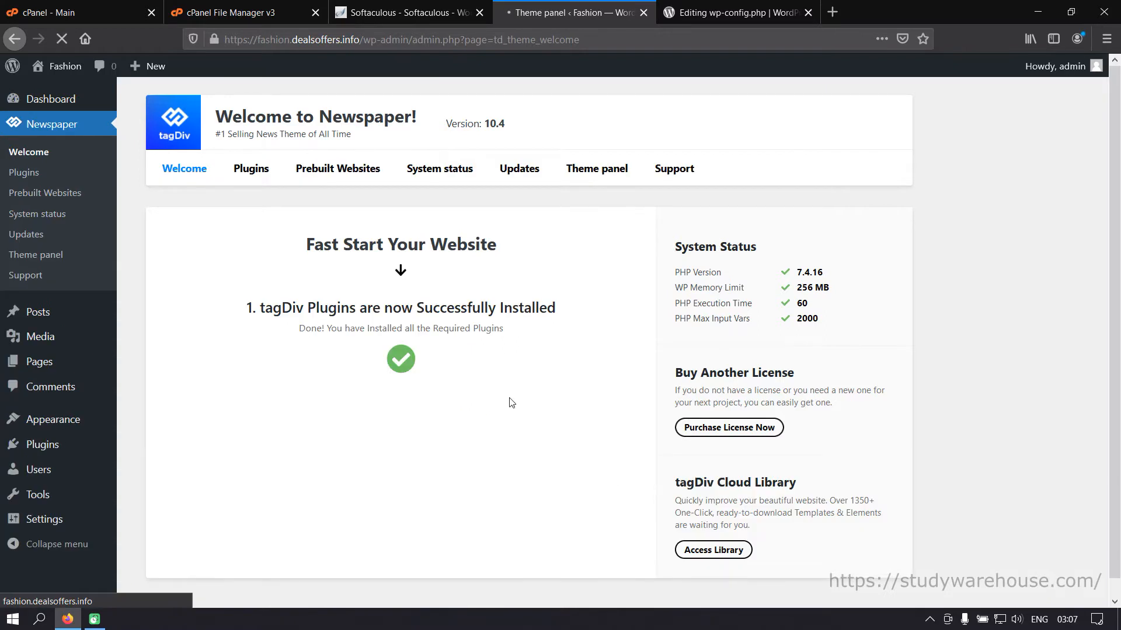
{"action": "left_click", "coordinate": [525, 168]}
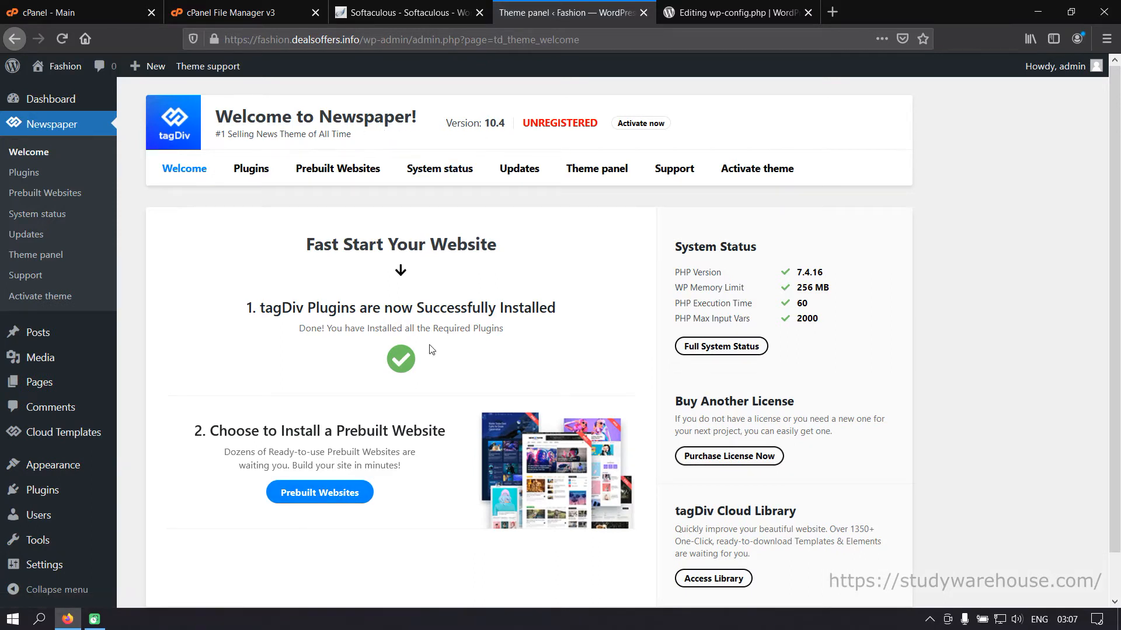
Open the Newspaper theme activation page and choose to activate the theme manually
{"action": "scroll", "coordinate": [576, 453], "scroll_direction": "down", "scroll_amount": 1}
{"action": "scroll", "coordinate": [567, 453], "scroll_direction": "up", "scroll_amount": 1}
{"action": "left_click_drag", "start_coordinate": [524, 123], "coordinate": [583, 123]}
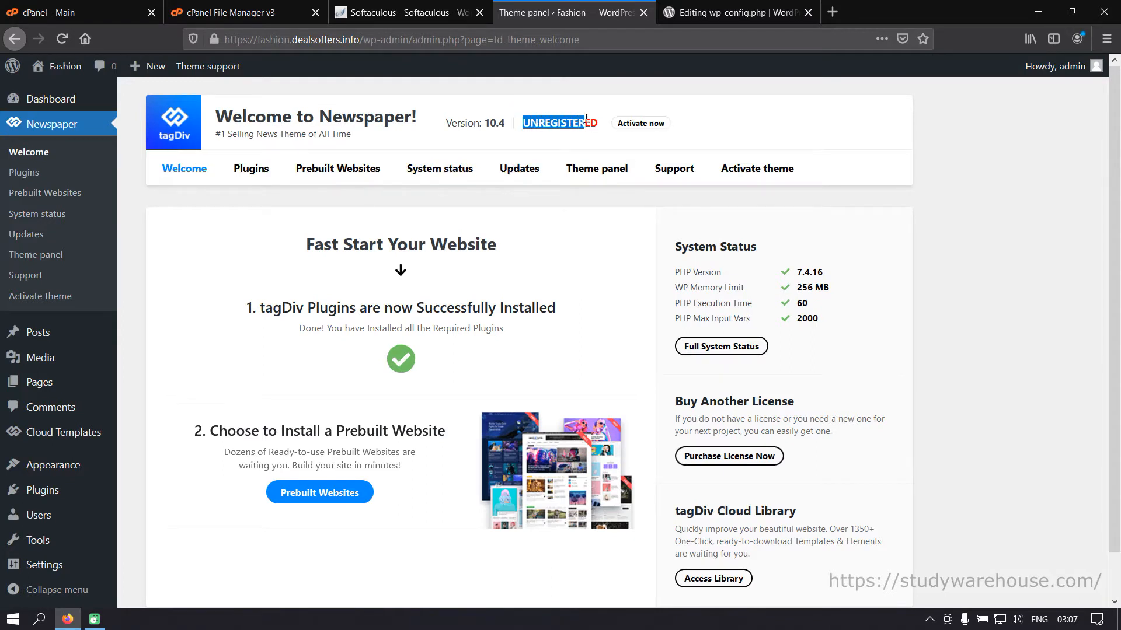
{"action": "left_click", "coordinate": [642, 123]}
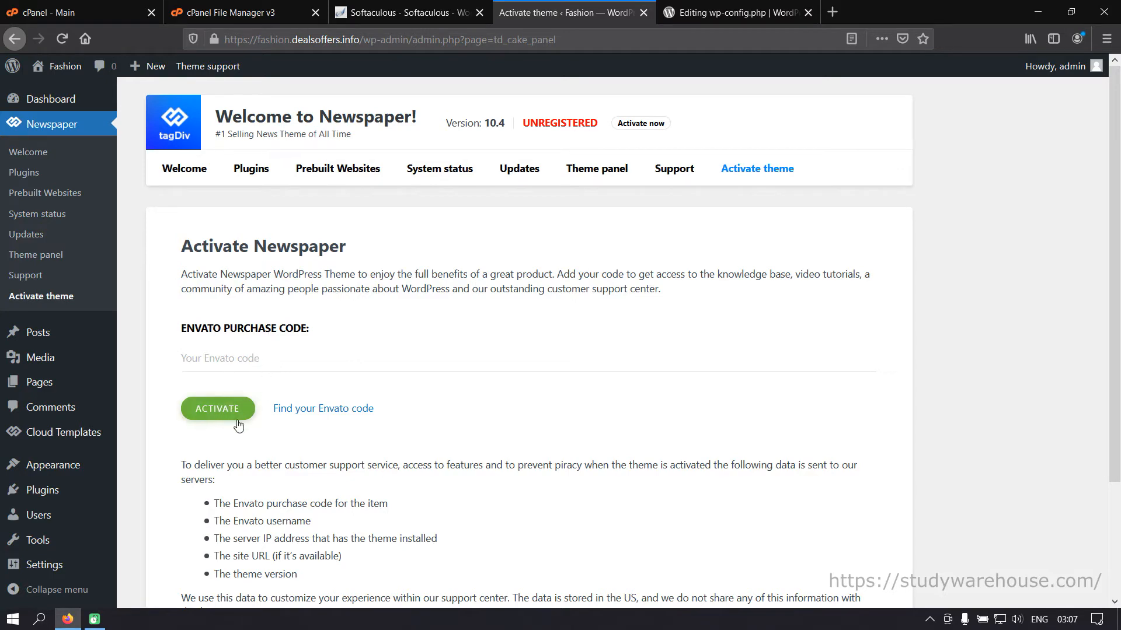
{"action": "scroll", "coordinate": [546, 452], "scroll_direction": "down", "scroll_amount": 3}
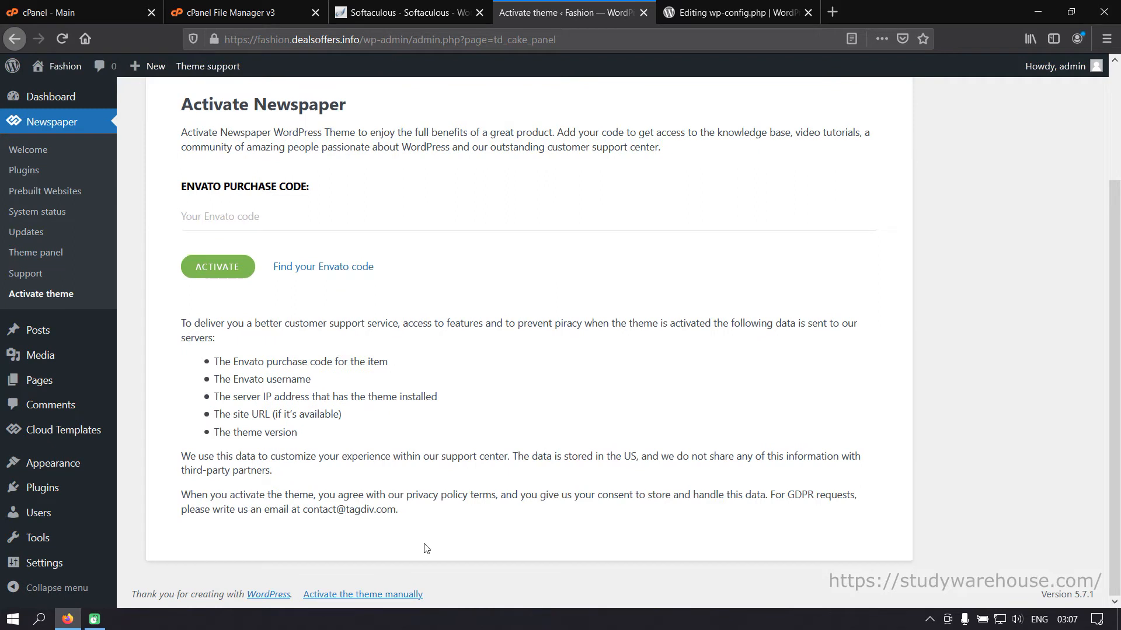
{"action": "left_click", "coordinate": [388, 594]}
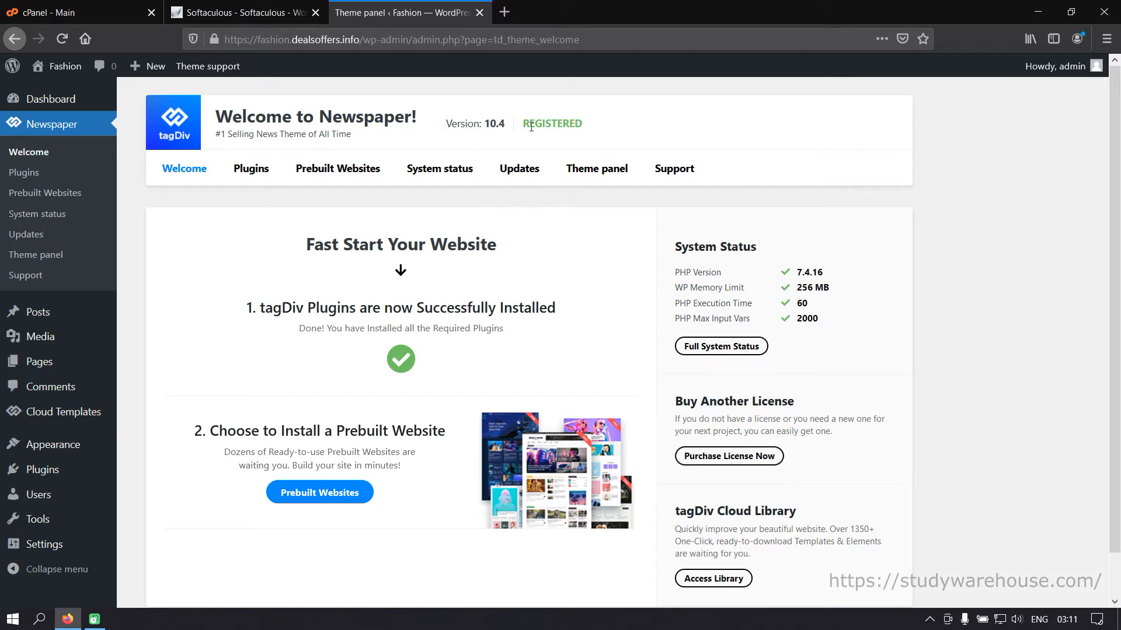
Check the theme's registration status and view the Fashion site's front page in a new tab, then return to the theme panel
{"action": "left_click_drag", "start_coordinate": [529, 124], "coordinate": [595, 124]}
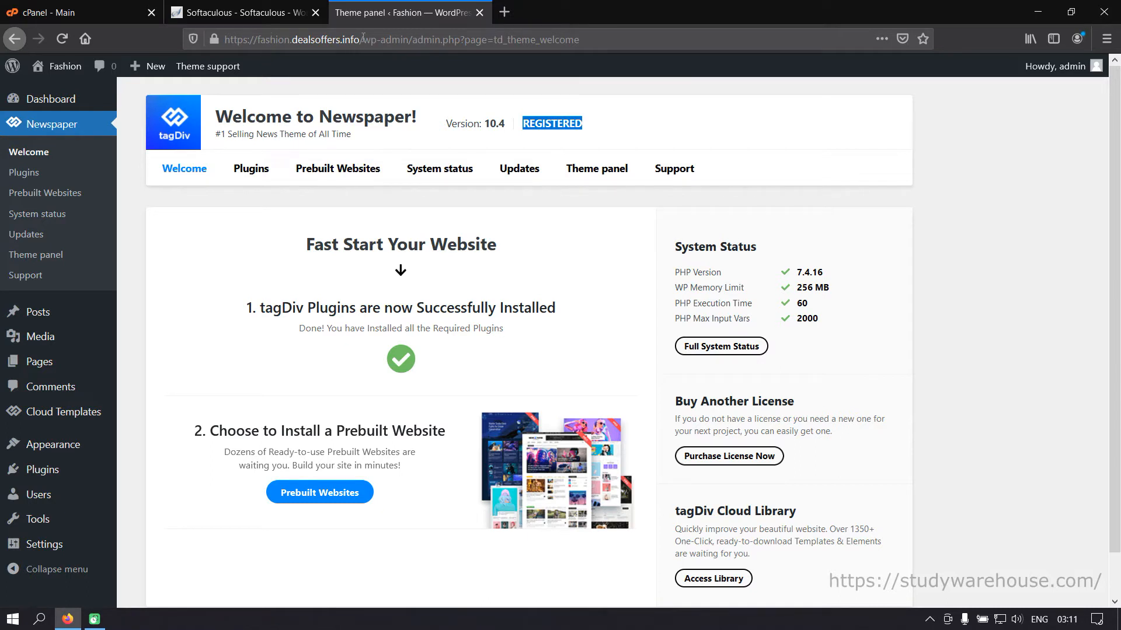
{"action": "mouse_move", "coordinate": [58, 67]}
{"action": "right_click", "coordinate": [47, 91]}
{"action": "left_click", "coordinate": [70, 98]}
{"action": "left_click", "coordinate": [559, 14]}
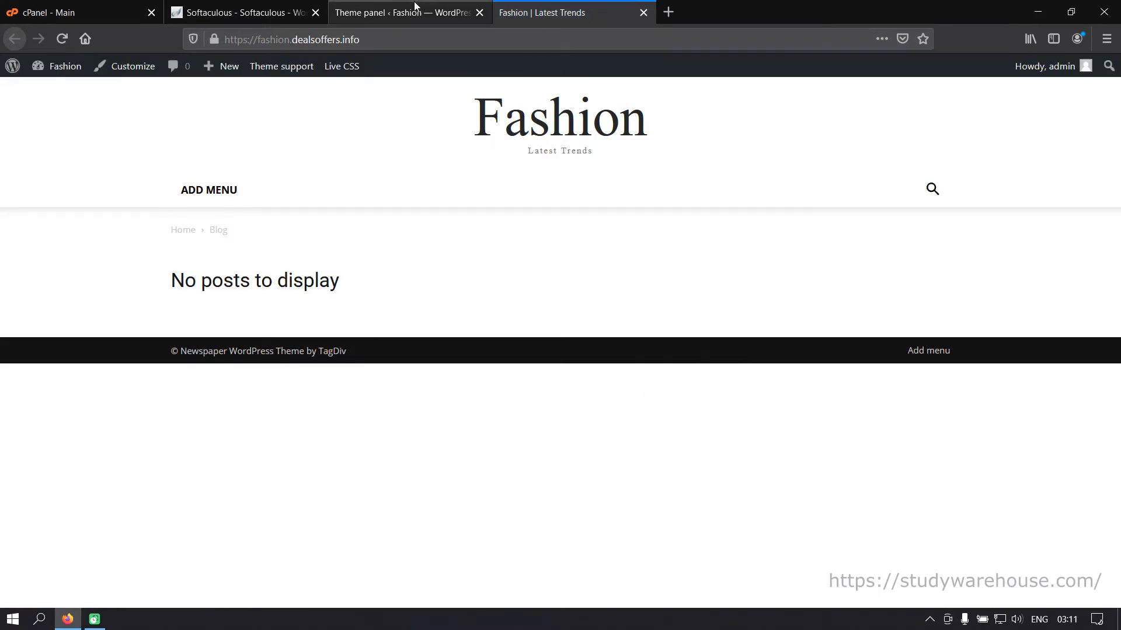
{"action": "left_click", "coordinate": [390, 15]}
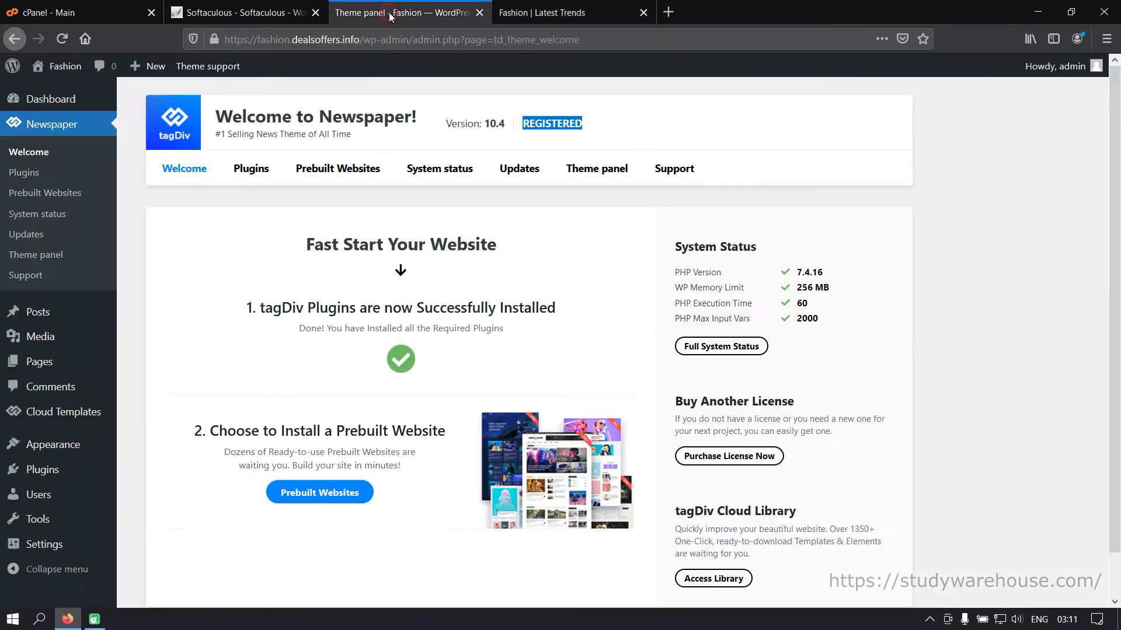
Open Newspaper's Prebuilt Websites page and browse the PRO designs for one that suits the Fashion site
{"action": "left_click", "coordinate": [345, 175]}
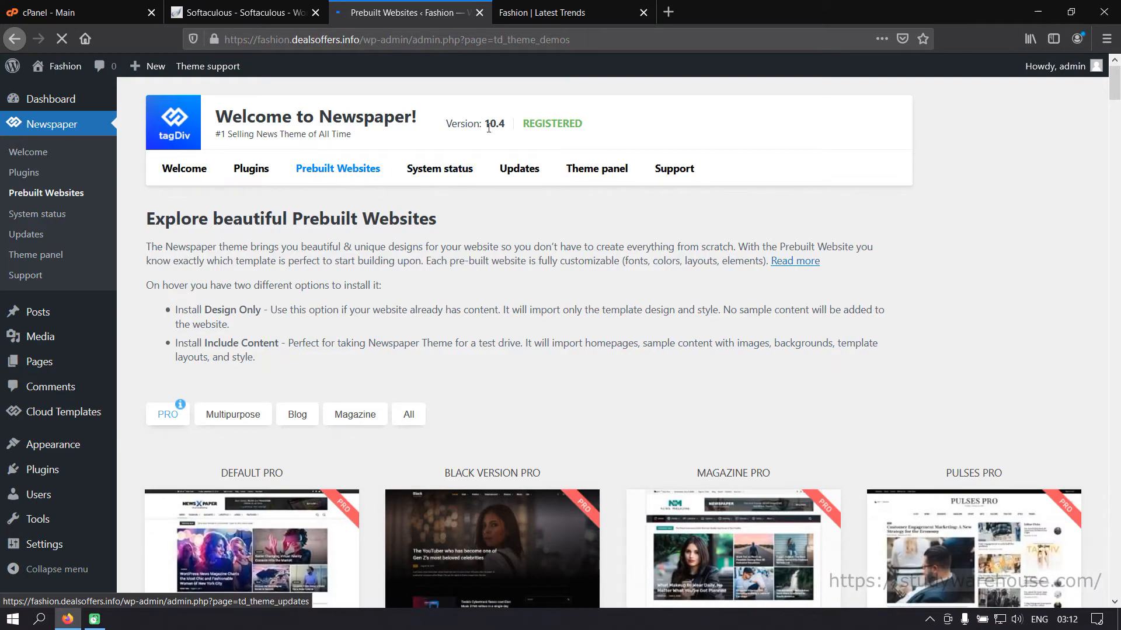
{"action": "left_click", "coordinate": [524, 14]}
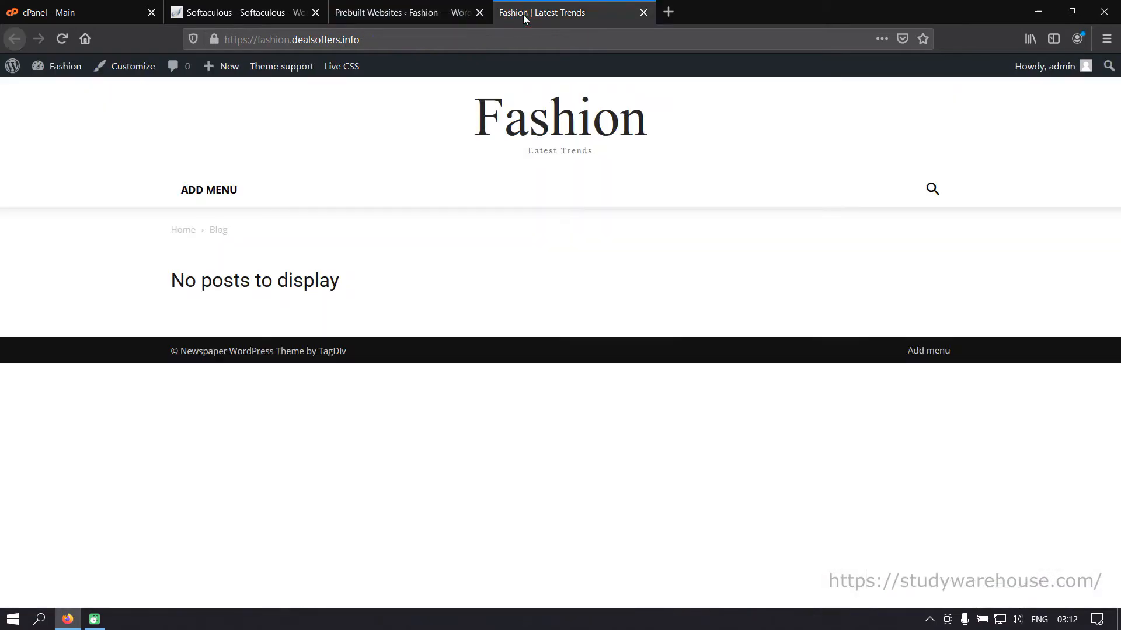
{"action": "left_click", "coordinate": [420, 13]}
{"action": "scroll", "coordinate": [976, 383], "scroll_direction": "down", "scroll_amount": 5}
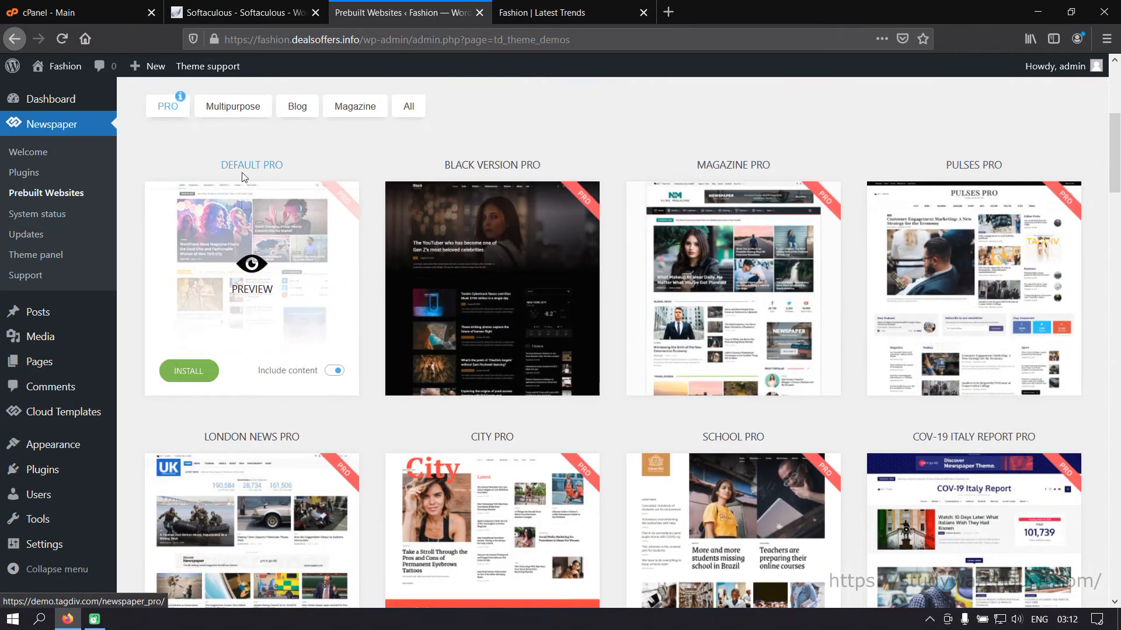
{"action": "scroll", "coordinate": [941, 450], "scroll_direction": "down", "scroll_amount": 10}
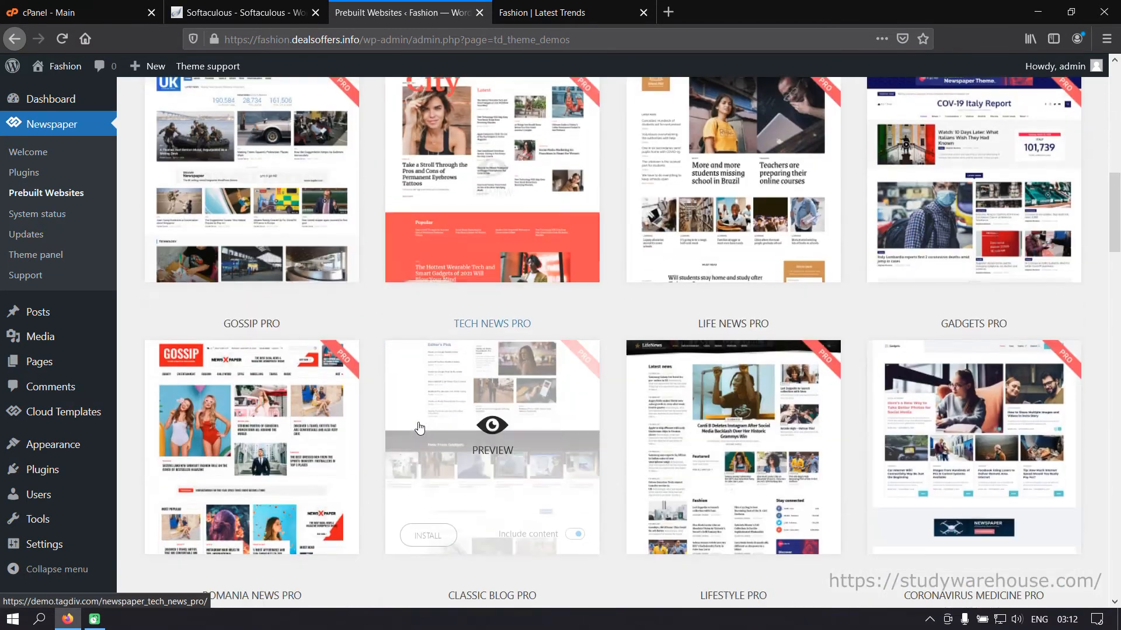
{"action": "scroll", "coordinate": [923, 493], "scroll_direction": "down", "scroll_amount": 7}
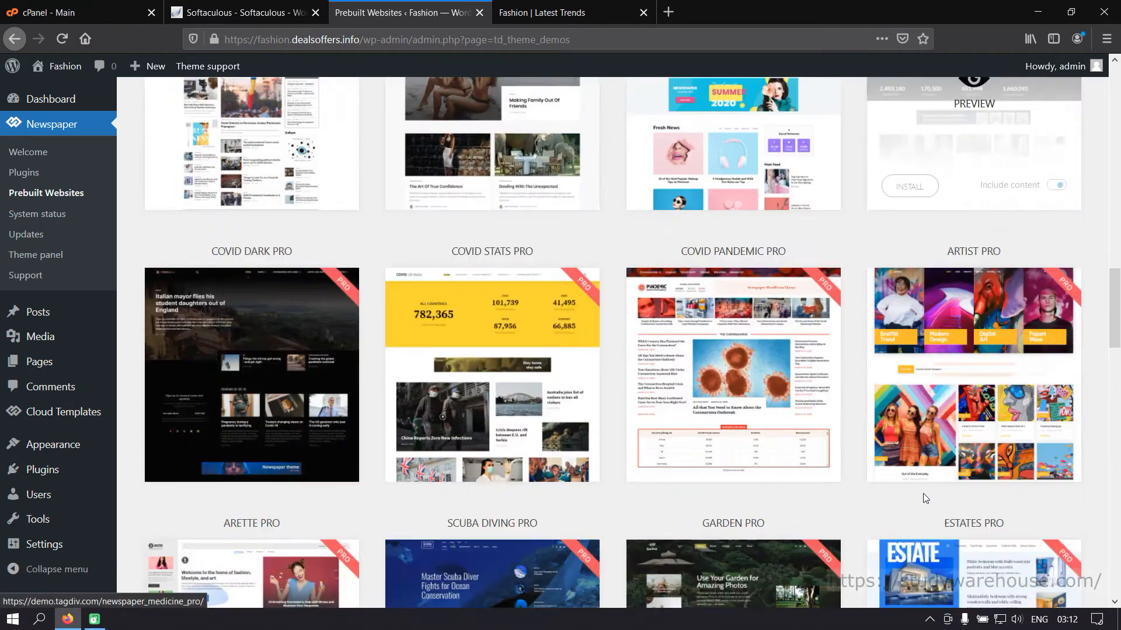
{"action": "scroll", "coordinate": [922, 493], "scroll_direction": "up", "scroll_amount": 7}
{"action": "scroll", "coordinate": [923, 493], "scroll_direction": "up", "scroll_amount": 15}
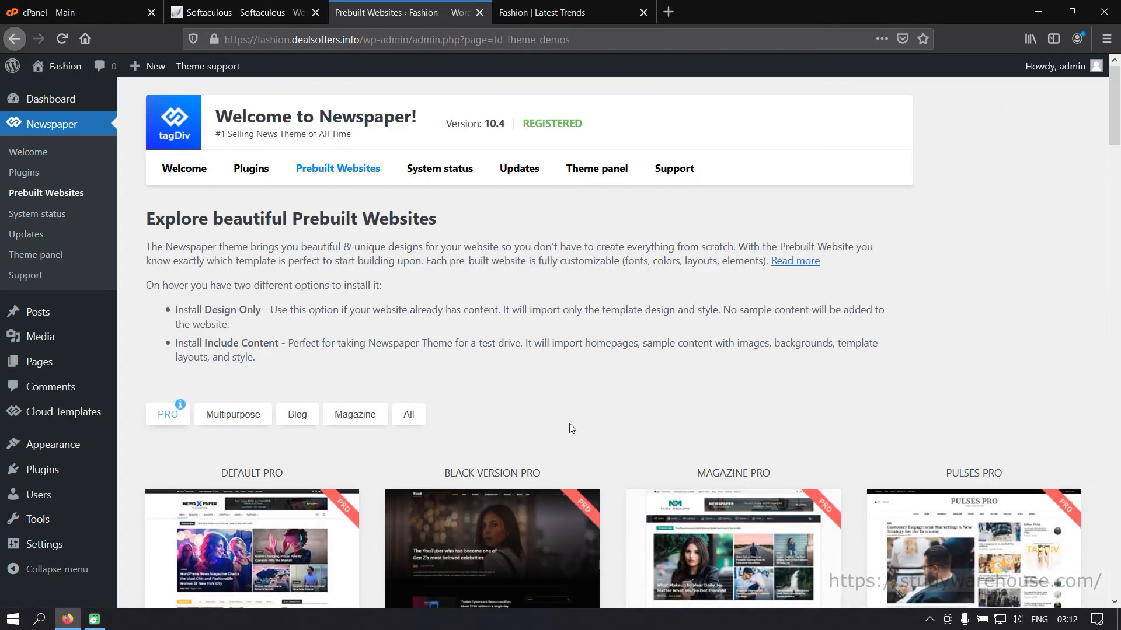
{"action": "scroll", "coordinate": [572, 429], "scroll_direction": "down", "scroll_amount": 5}
{"action": "scroll", "coordinate": [428, 399], "scroll_direction": "down", "scroll_amount": 3}
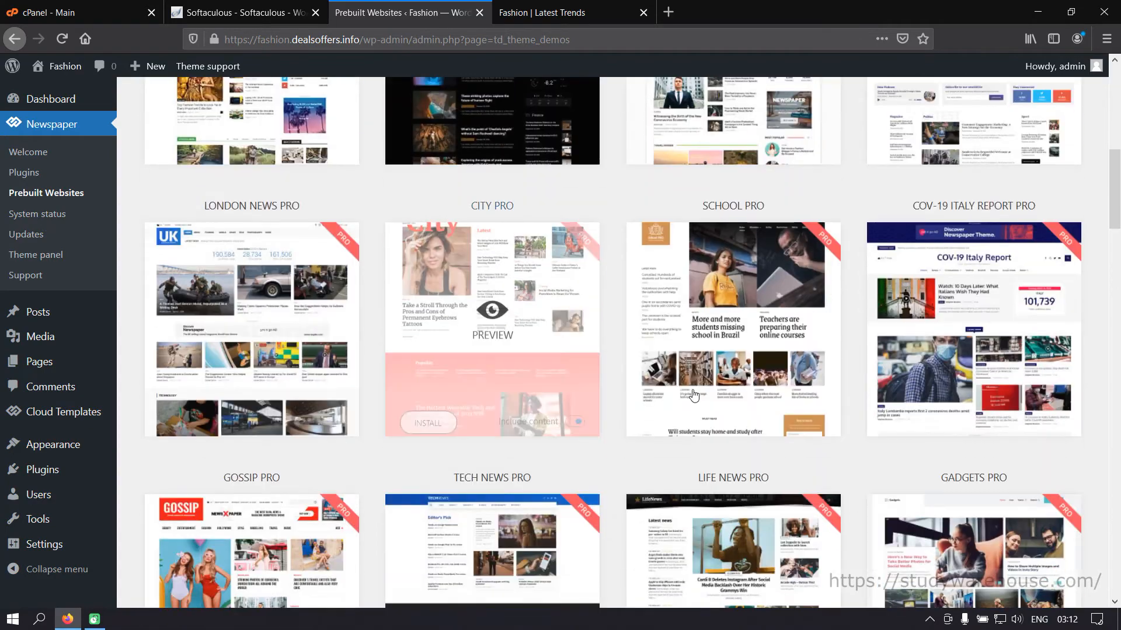
{"action": "scroll", "coordinate": [695, 394], "scroll_direction": "down", "scroll_amount": 5}
{"action": "scroll", "coordinate": [703, 393], "scroll_direction": "down", "scroll_amount": 5}
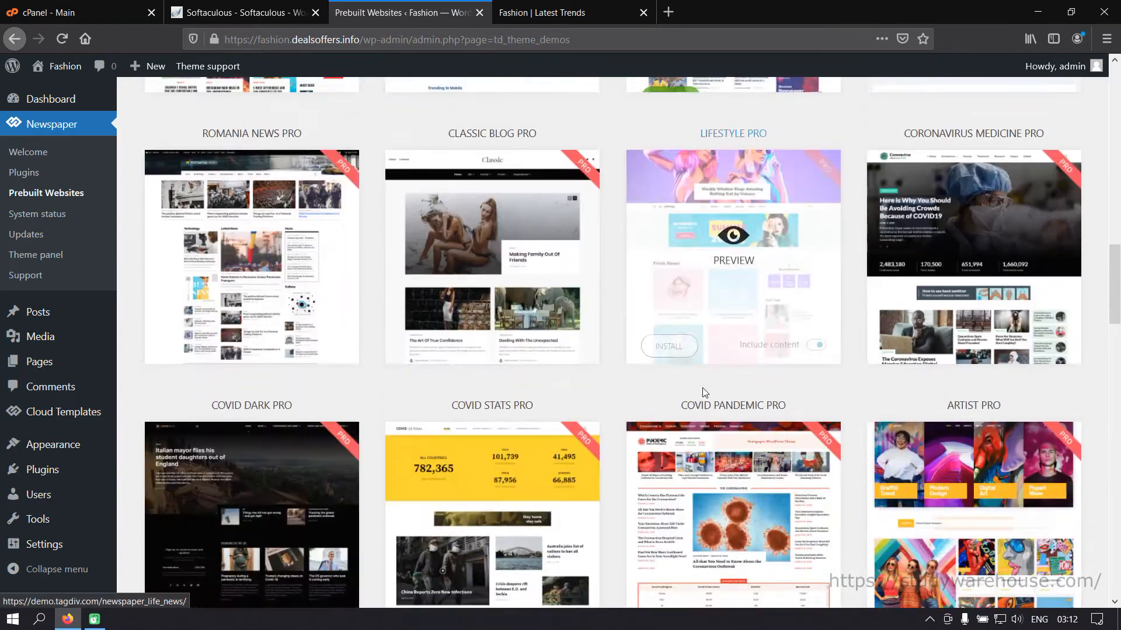
{"action": "scroll", "coordinate": [925, 410], "scroll_direction": "down", "scroll_amount": 3}
{"action": "scroll", "coordinate": [928, 412], "scroll_direction": "up", "scroll_amount": 3}
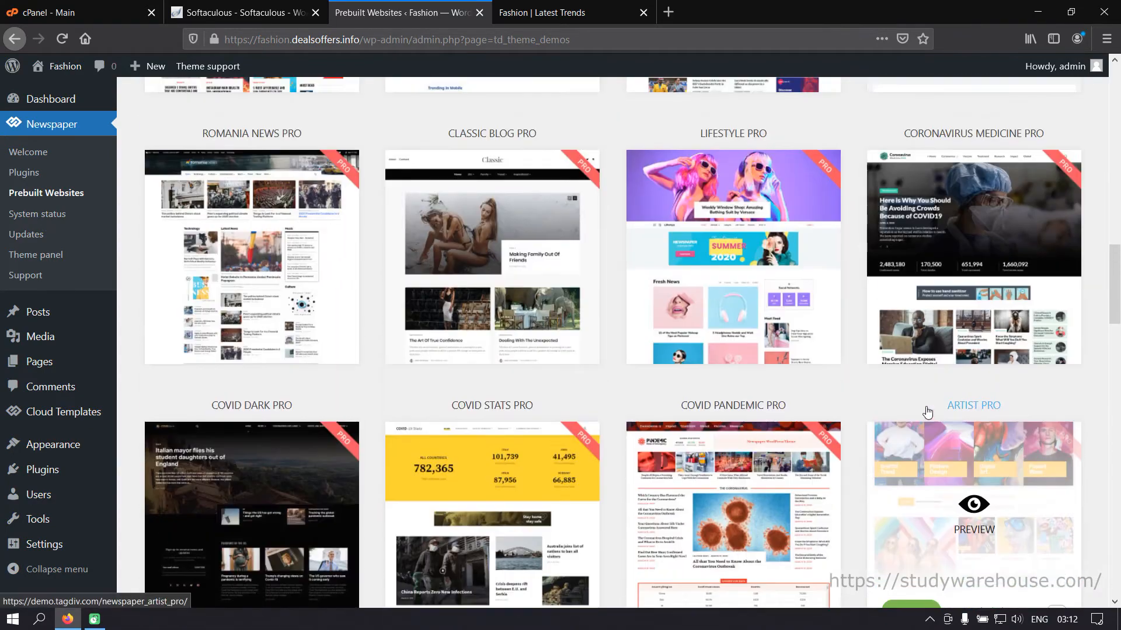
{"action": "scroll", "coordinate": [928, 413], "scroll_direction": "down", "scroll_amount": 8}
{"action": "scroll", "coordinate": [927, 413], "scroll_direction": "down", "scroll_amount": 1}
{"action": "scroll", "coordinate": [927, 413], "scroll_direction": "down", "scroll_amount": 10}
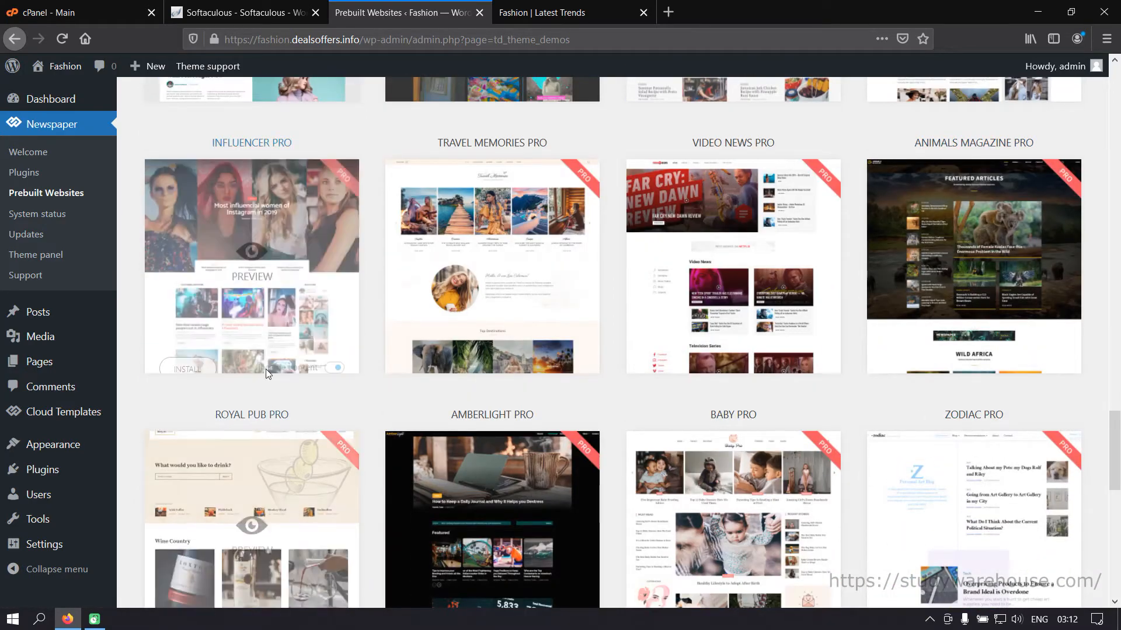
Preview the Influencer PRO prebuilt website and look through its home page
{"action": "left_click", "coordinate": [251, 252]}
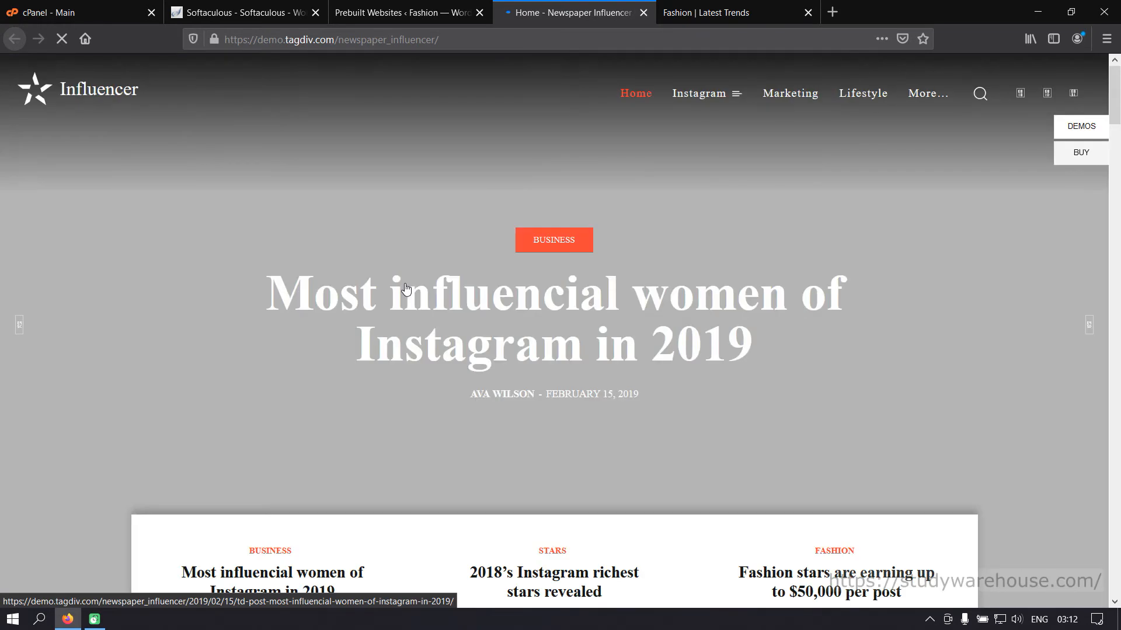
{"action": "scroll", "coordinate": [628, 293], "scroll_direction": "down", "scroll_amount": 15}
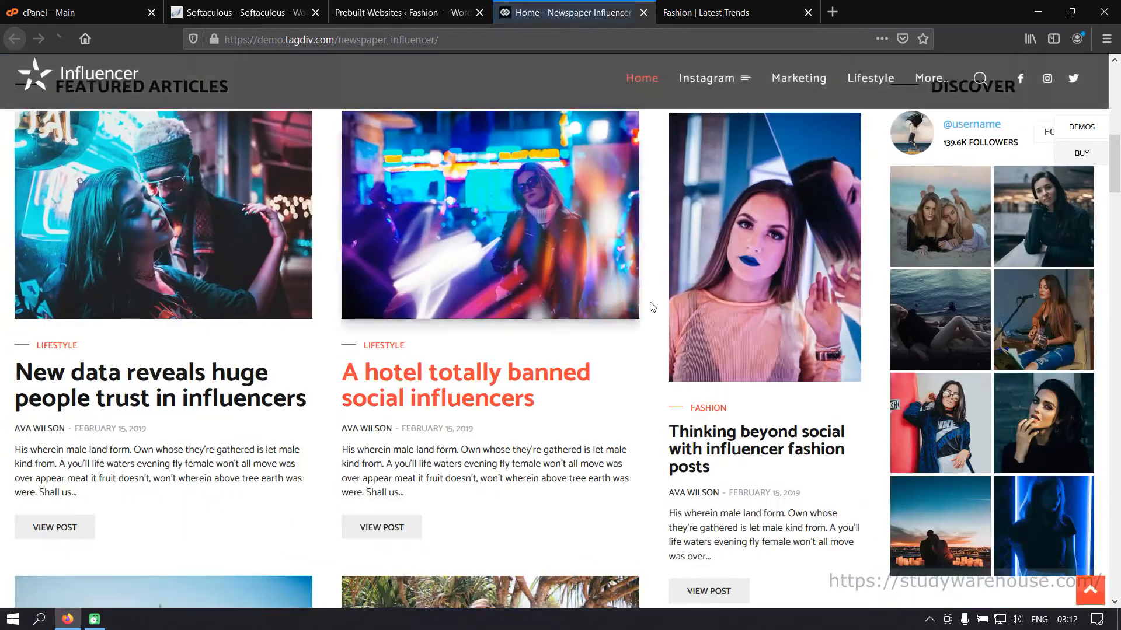
{"action": "scroll", "coordinate": [652, 382], "scroll_direction": "up", "scroll_amount": 15}
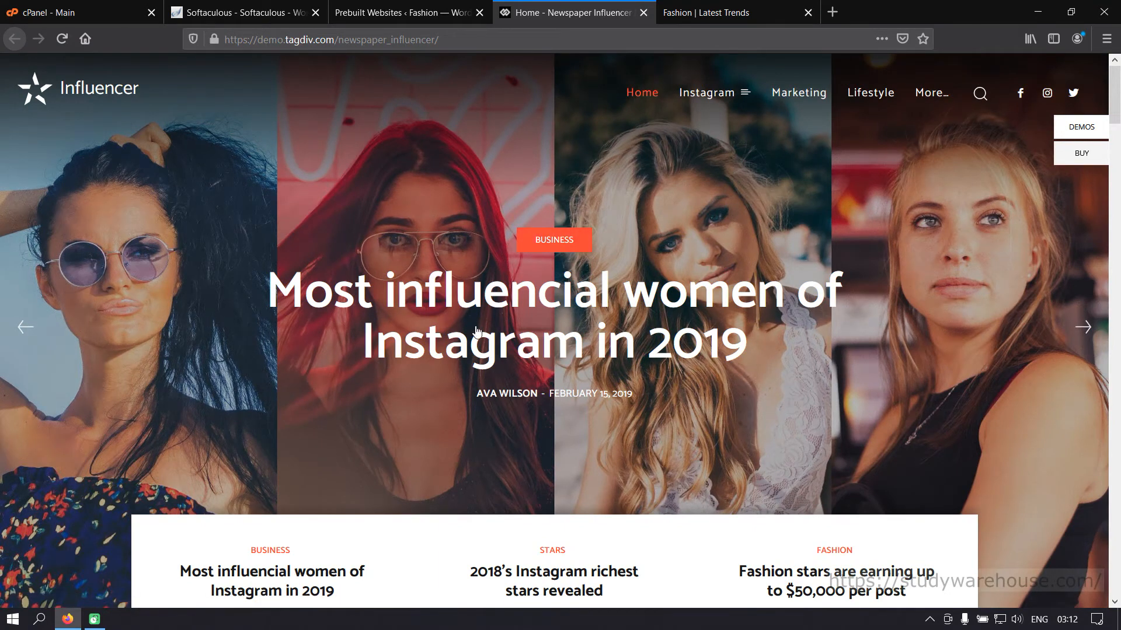
Open the tagDiv demo gallery from the Influencer preview and browse the Newspaper demos and features
{"action": "left_click", "coordinate": [1081, 127]}
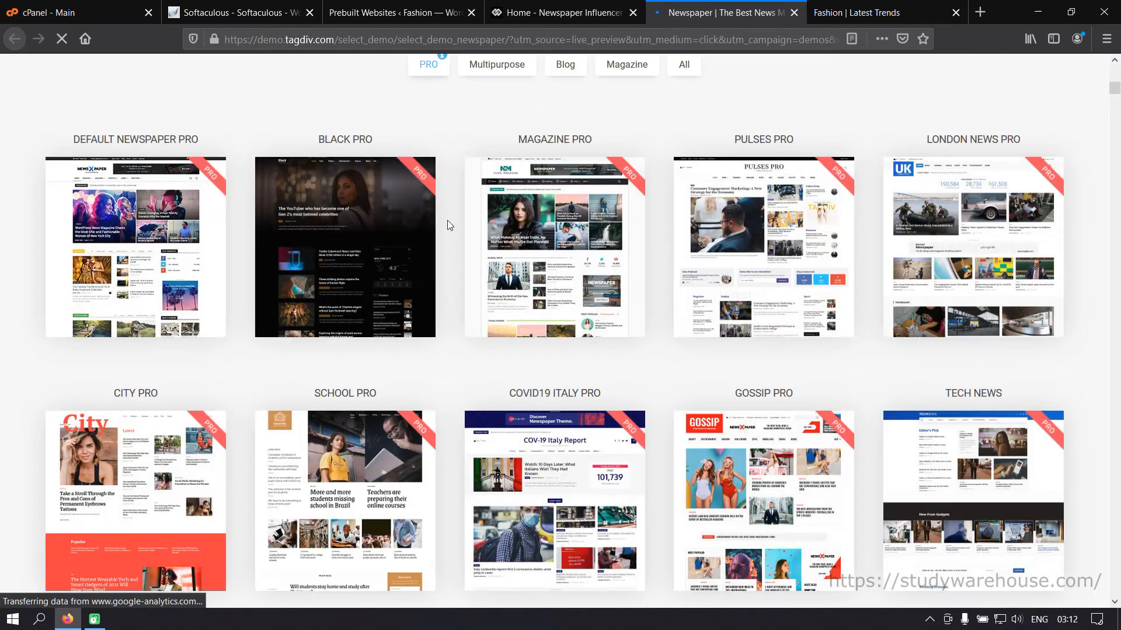
{"action": "scroll", "coordinate": [655, 380], "scroll_direction": "down", "scroll_amount": 13}
{"action": "scroll", "coordinate": [653, 376], "scroll_direction": "up", "scroll_amount": 15}
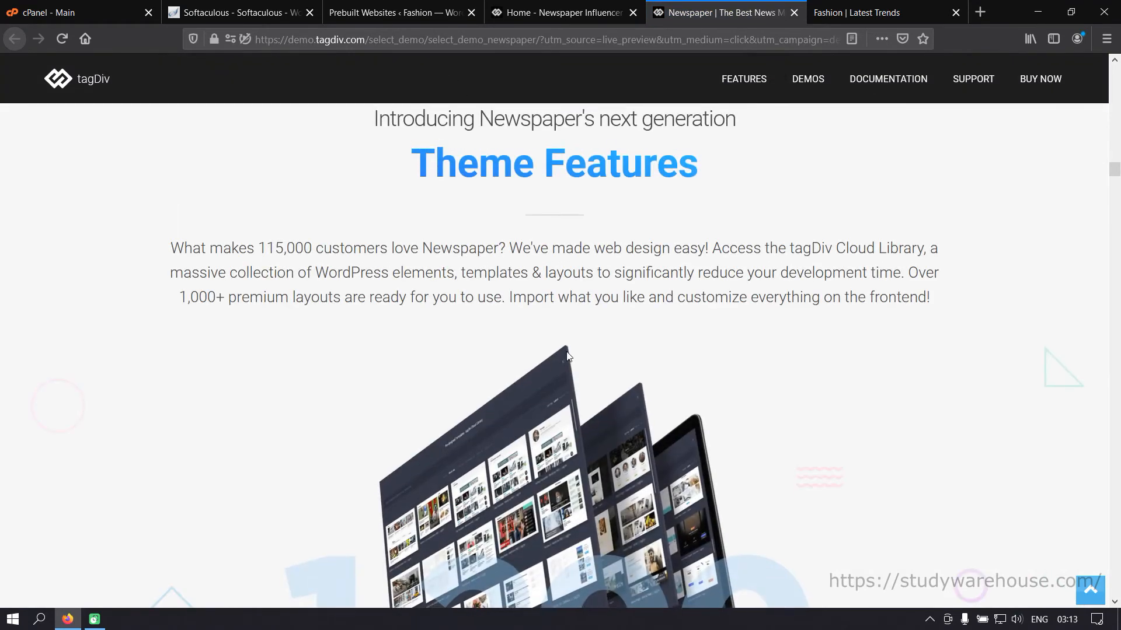
{"action": "scroll", "coordinate": [570, 355], "scroll_direction": "down", "scroll_amount": 14}
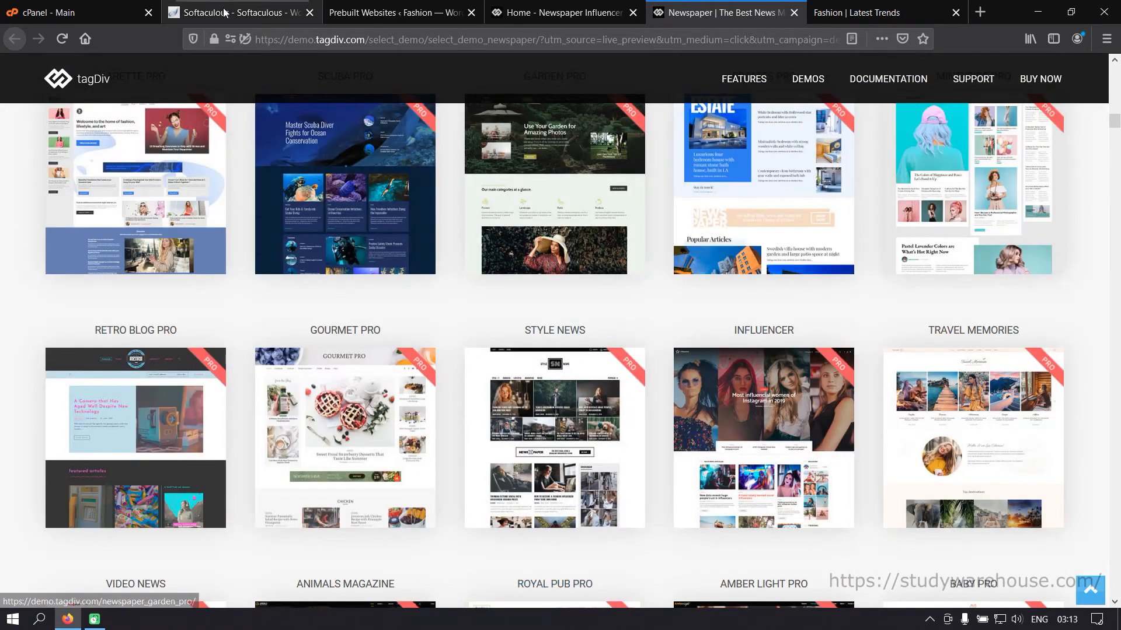
Return to the Prebuilt Websites page and check which plugins the Influencer PRO demo requires
{"action": "left_click", "coordinate": [344, 12]}
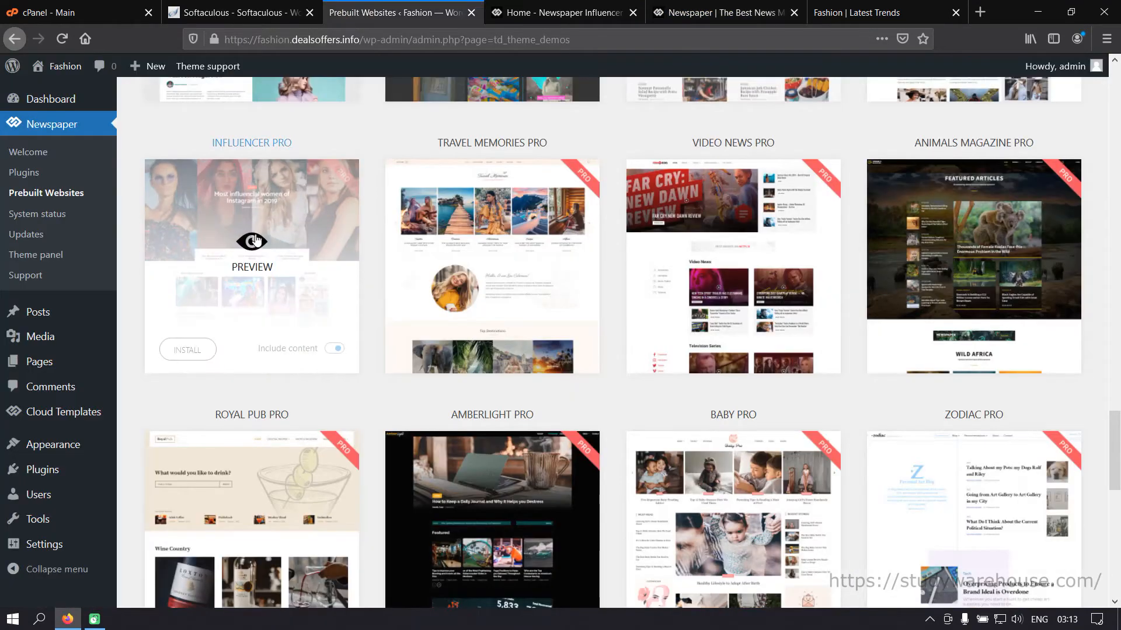
{"action": "mouse_move", "coordinate": [194, 355]}
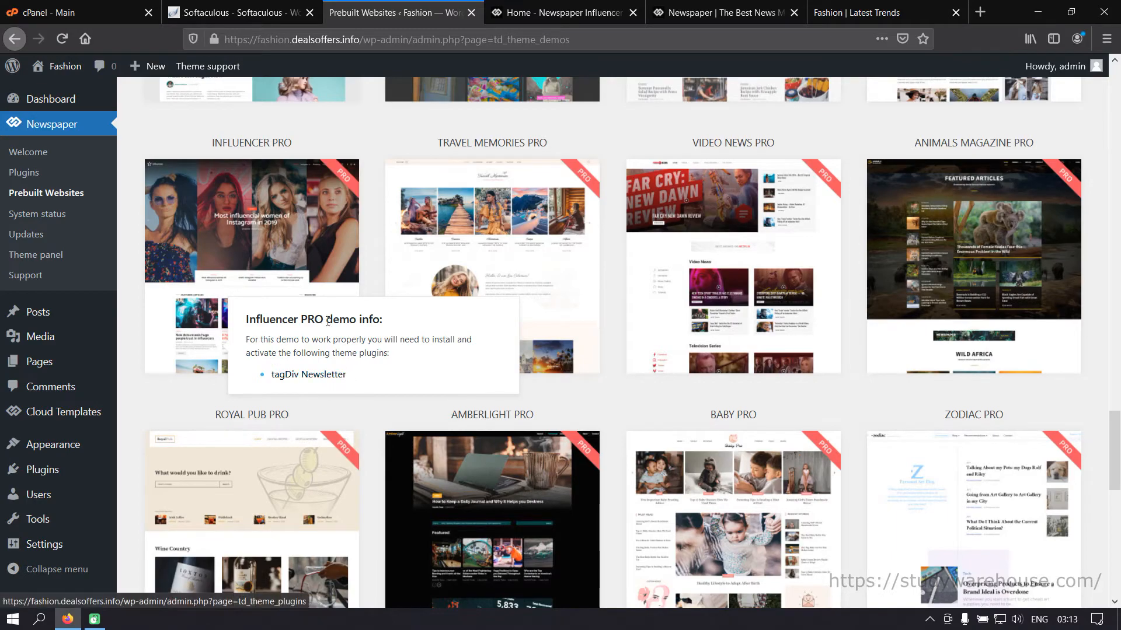
{"action": "scroll", "coordinate": [266, 289], "scroll_direction": "up", "scroll_amount": 15}
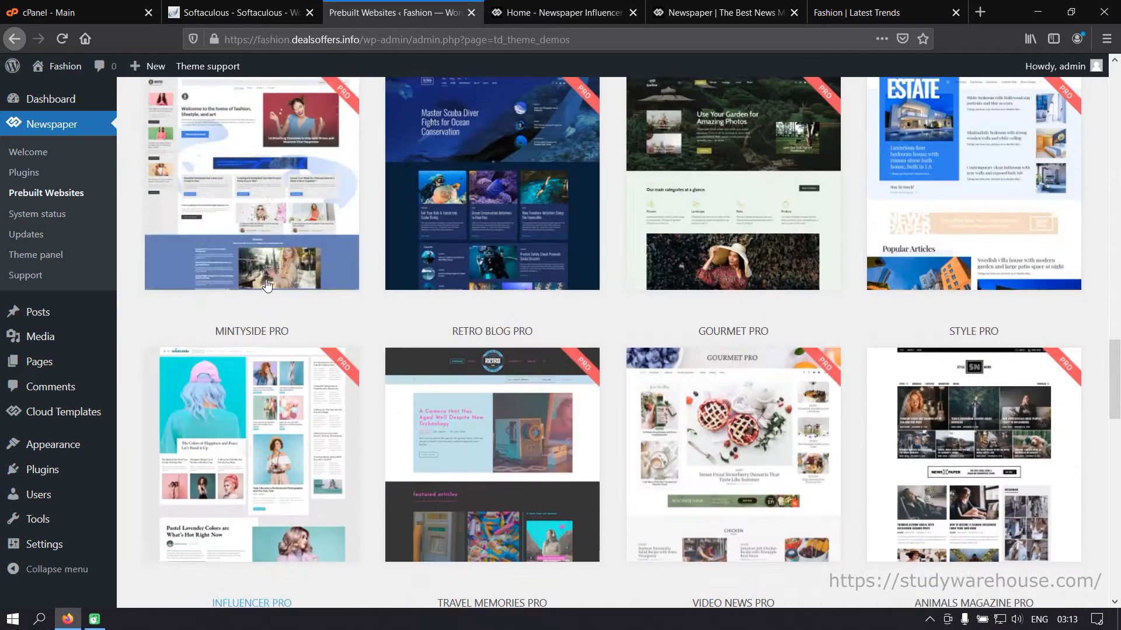
{"action": "scroll", "coordinate": [267, 278], "scroll_direction": "up", "scroll_amount": 8}
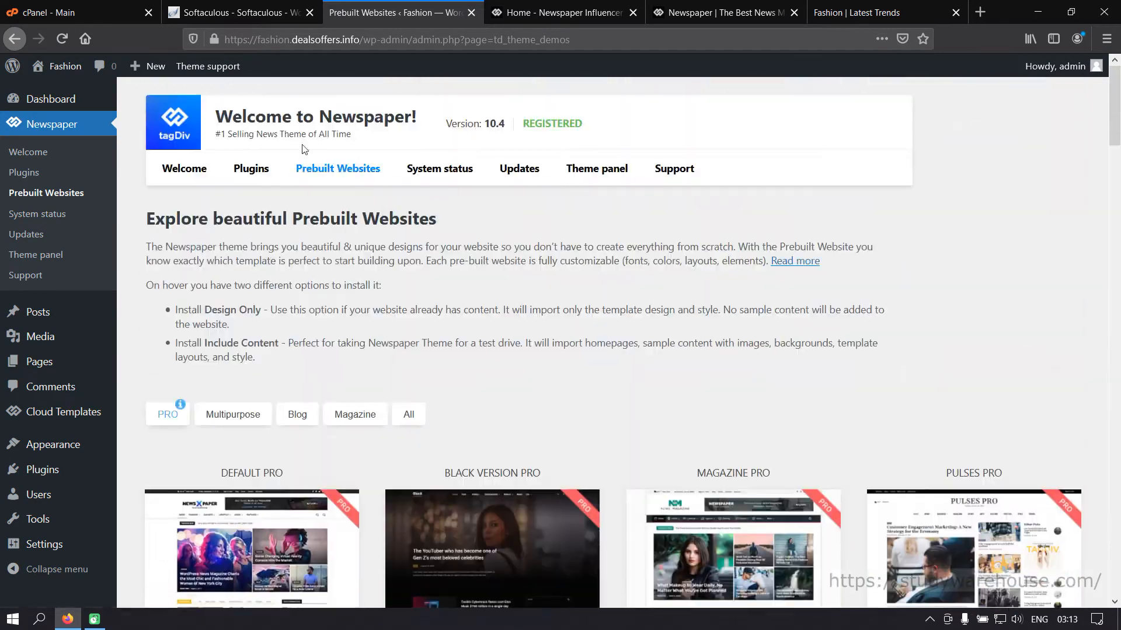
Open the Newspaper theme's Plugins page and review which premium plugins are active and which are optional
{"action": "left_click", "coordinate": [252, 169]}
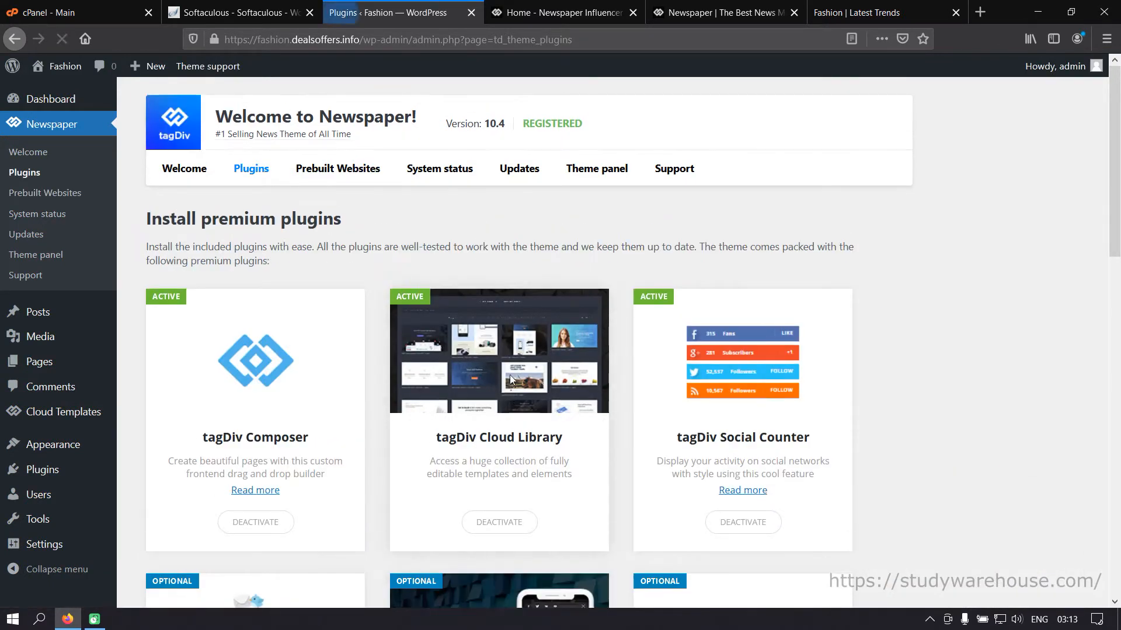
{"action": "scroll", "coordinate": [600, 401], "scroll_direction": "down", "scroll_amount": 10}
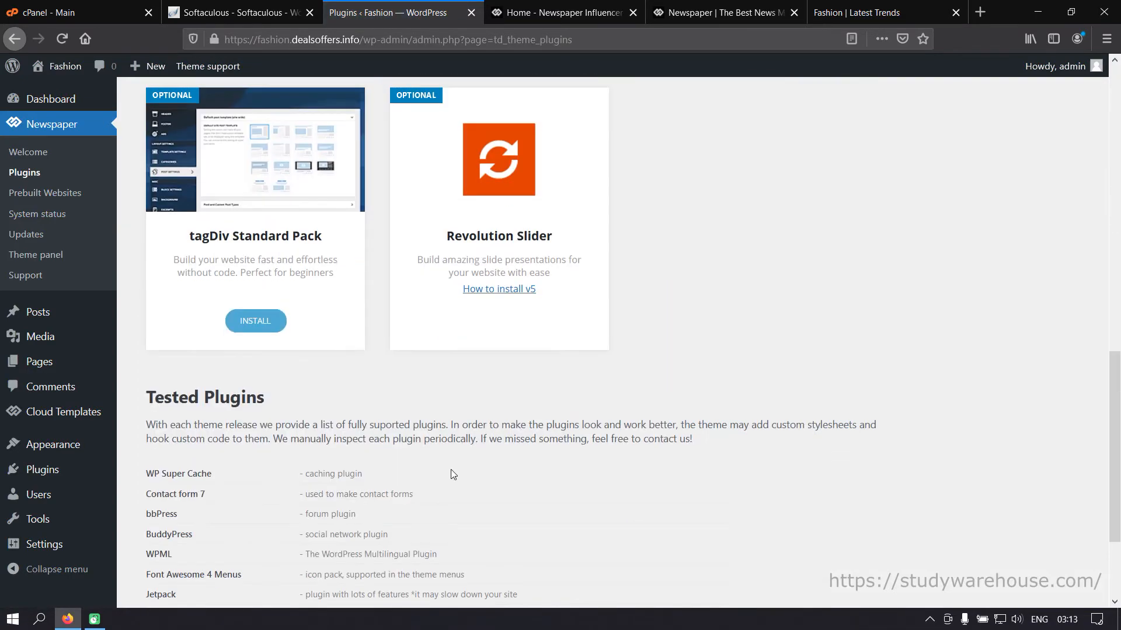
{"action": "scroll", "coordinate": [452, 471], "scroll_direction": "up", "scroll_amount": 5}
{"action": "scroll", "coordinate": [452, 473], "scroll_direction": "up", "scroll_amount": 6}
{"action": "scroll", "coordinate": [743, 367], "scroll_direction": "down", "scroll_amount": 5}
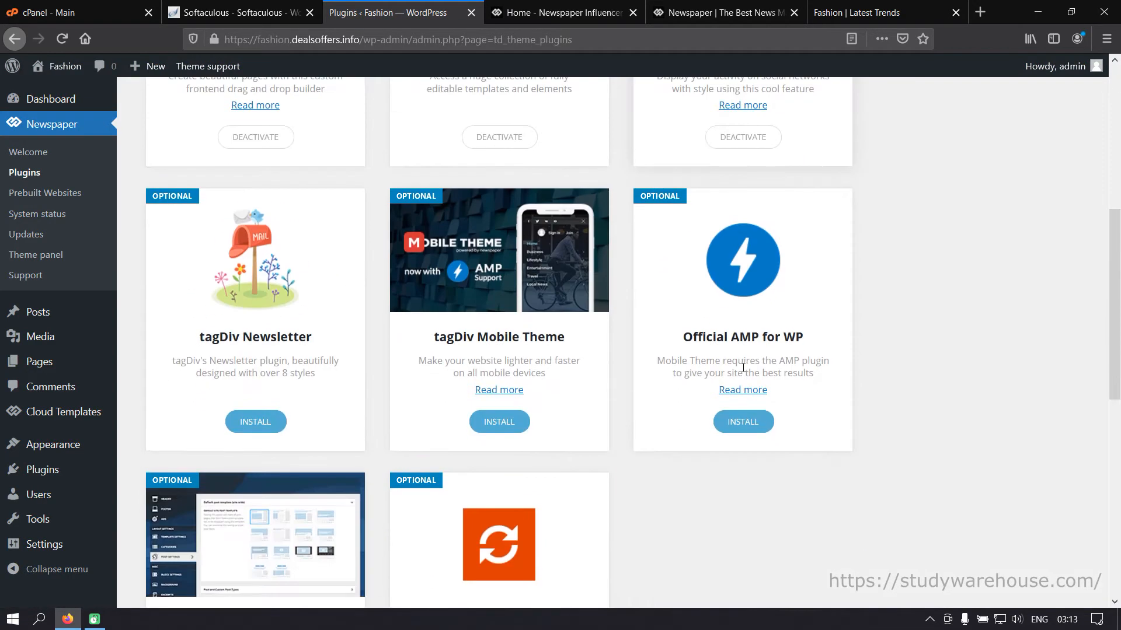
{"action": "scroll", "coordinate": [233, 405], "scroll_direction": "down", "scroll_amount": 1}
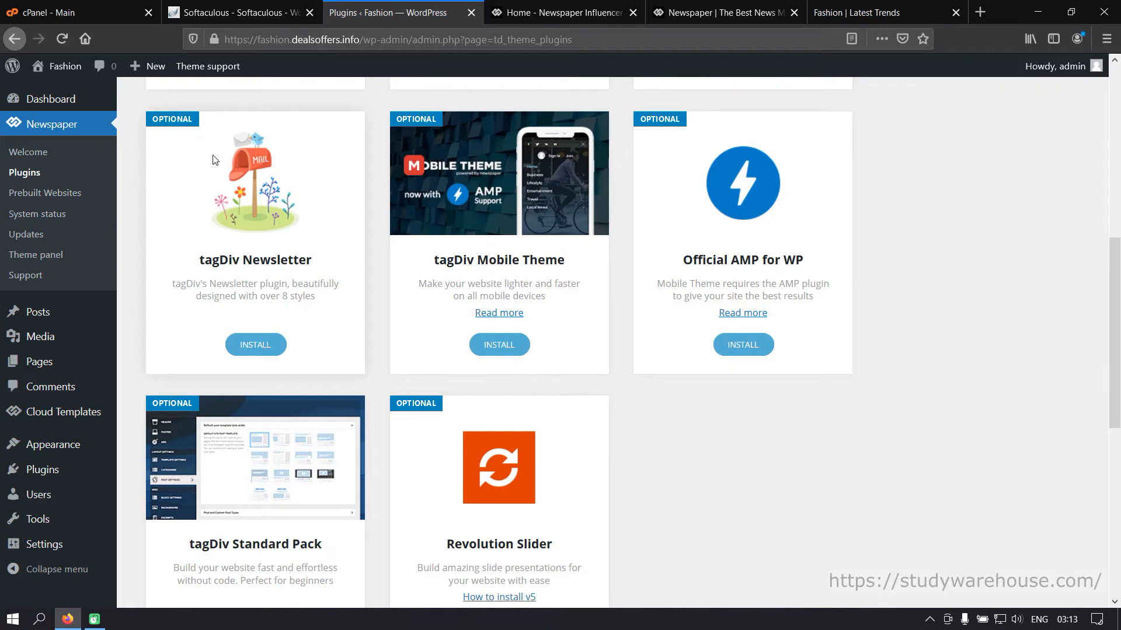
{"action": "scroll", "coordinate": [255, 216], "scroll_direction": "up", "scroll_amount": 4}
{"action": "scroll", "coordinate": [524, 240], "scroll_direction": "up", "scroll_amount": 1}
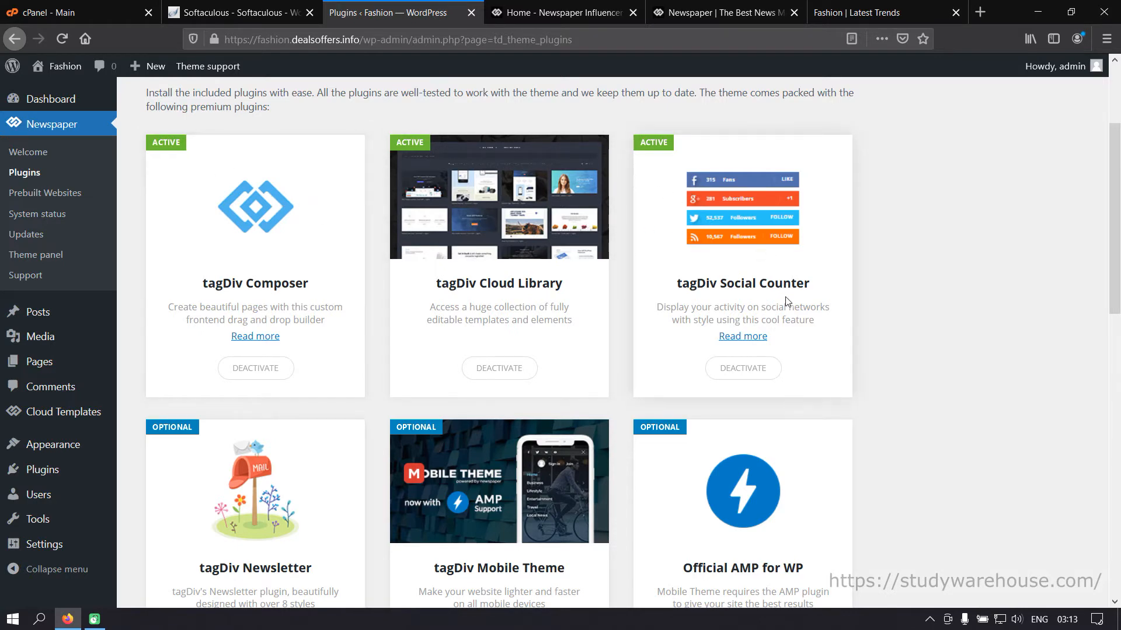
{"action": "scroll", "coordinate": [786, 300], "scroll_direction": "down", "scroll_amount": 4}
{"action": "scroll", "coordinate": [385, 403], "scroll_direction": "down", "scroll_amount": 5}
{"action": "scroll", "coordinate": [362, 400], "scroll_direction": "up", "scroll_amount": 5}
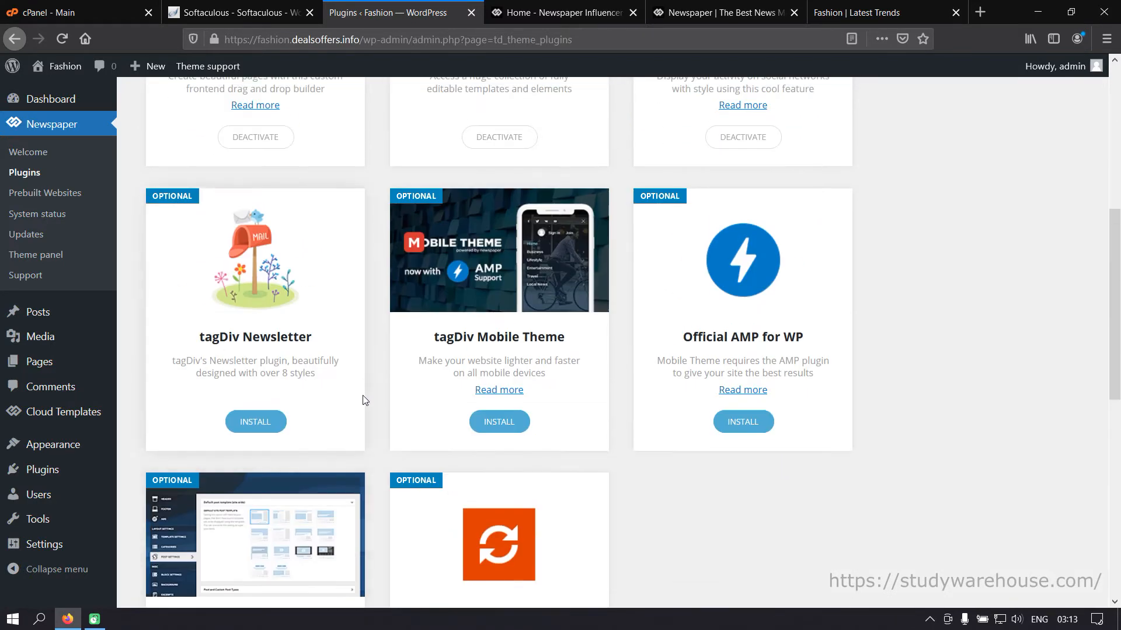
Install the tagDiv Newsletter plugin and activate it from the tagDiv plugins panel
{"action": "left_click", "coordinate": [257, 420]}
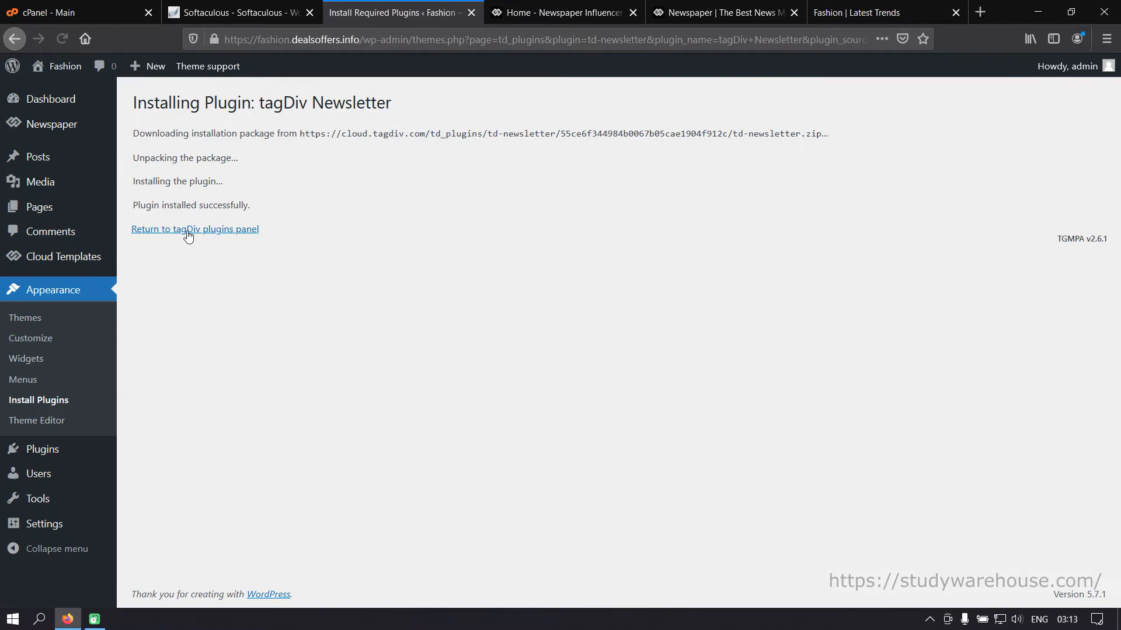
{"action": "left_click", "coordinate": [186, 231]}
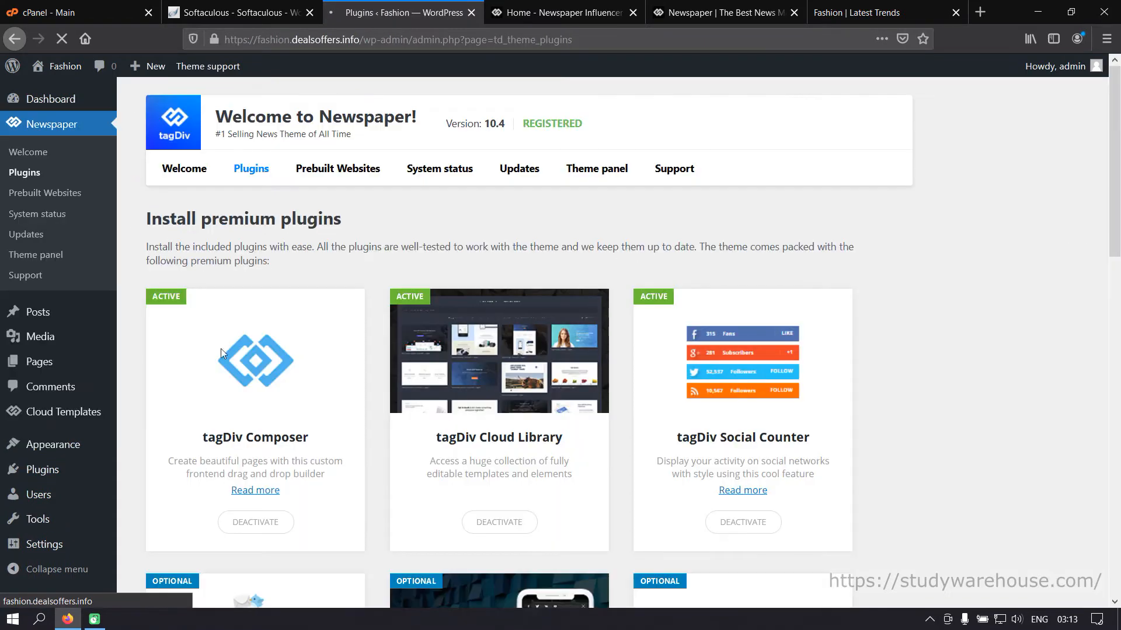
{"action": "scroll", "coordinate": [251, 409], "scroll_direction": "down", "scroll_amount": 6}
{"action": "left_click", "coordinate": [249, 426]}
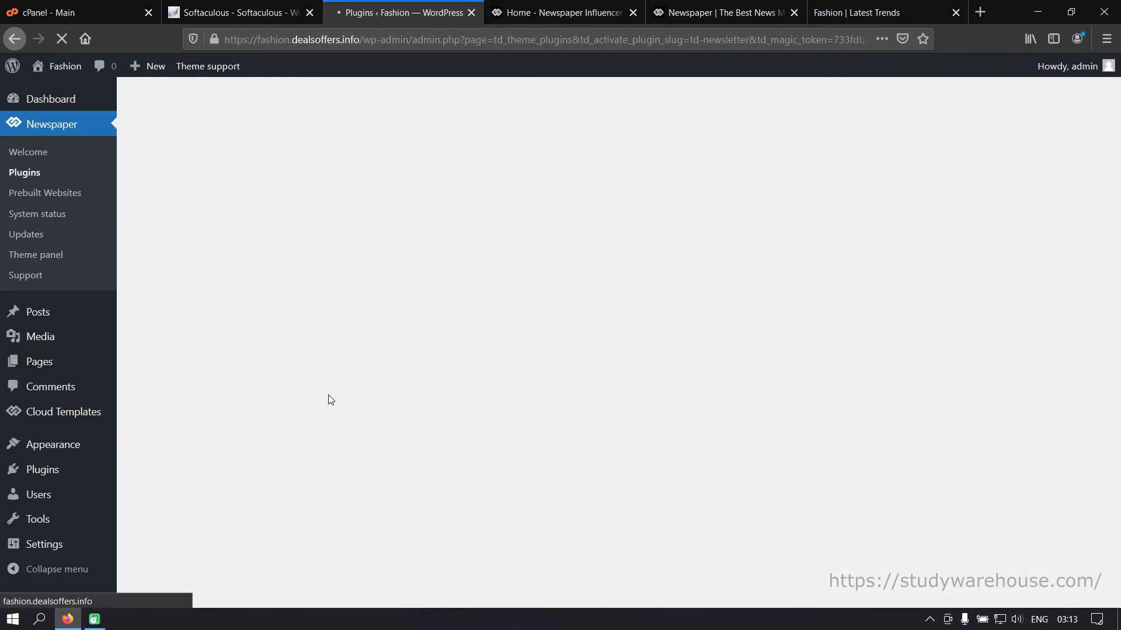
{"action": "scroll", "coordinate": [331, 400], "scroll_direction": "down", "scroll_amount": 6}
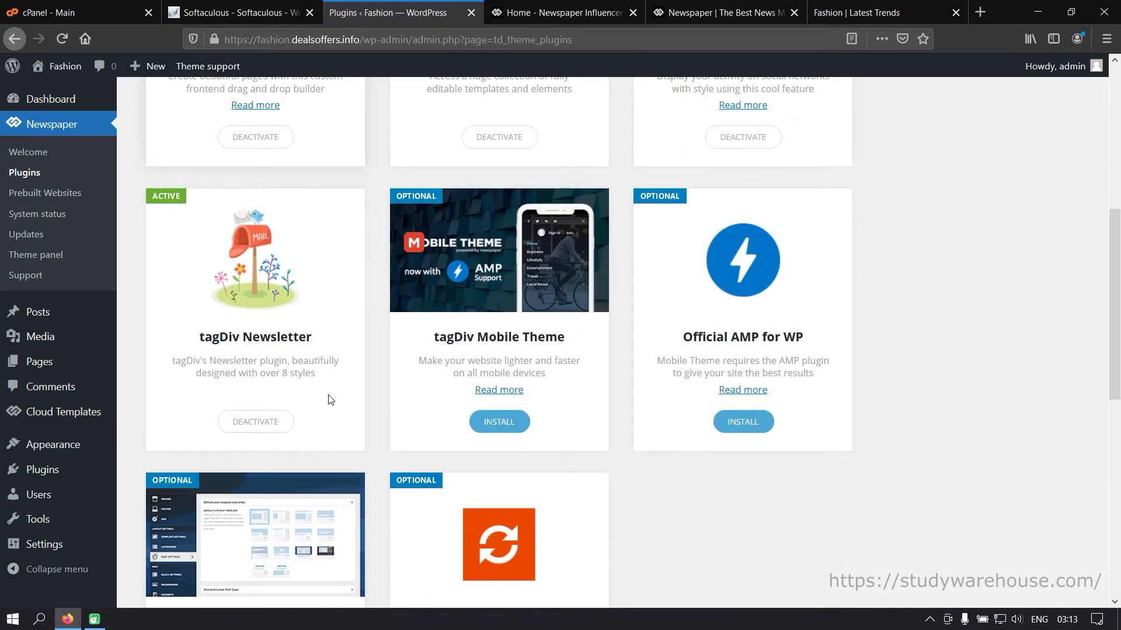
Install the tagDiv Standard Pack plugin, activate it from the tagDiv plugins panel and check the plugin list
{"action": "scroll", "coordinate": [330, 400], "scroll_direction": "down", "scroll_amount": 1}
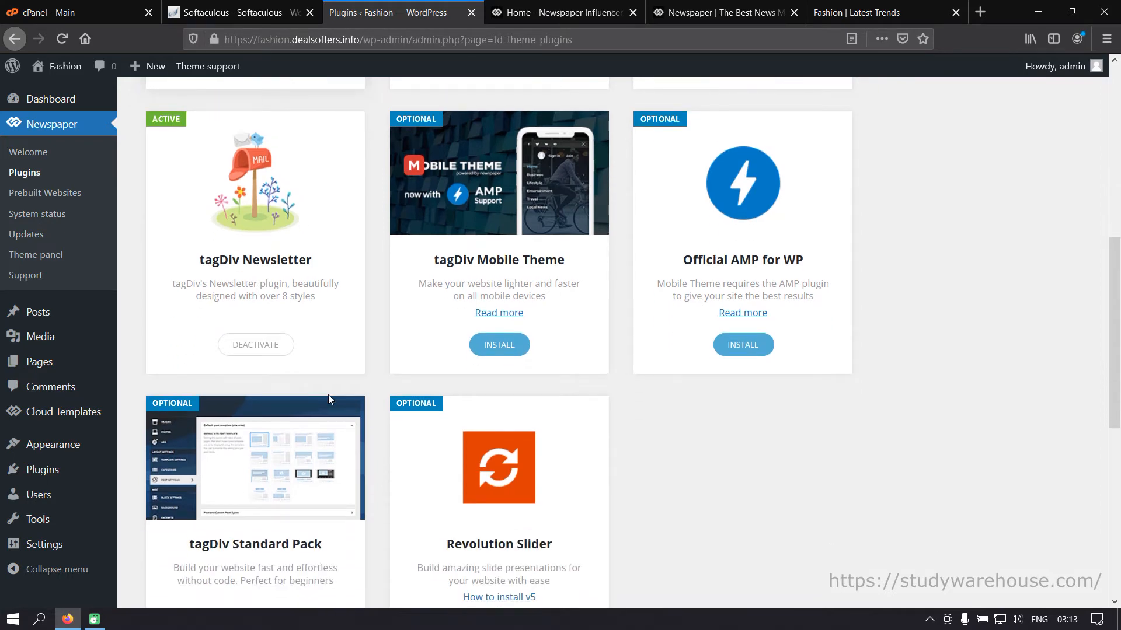
{"action": "scroll", "coordinate": [328, 396], "scroll_direction": "down", "scroll_amount": 3}
{"action": "scroll", "coordinate": [261, 229], "scroll_direction": "up", "scroll_amount": 4}
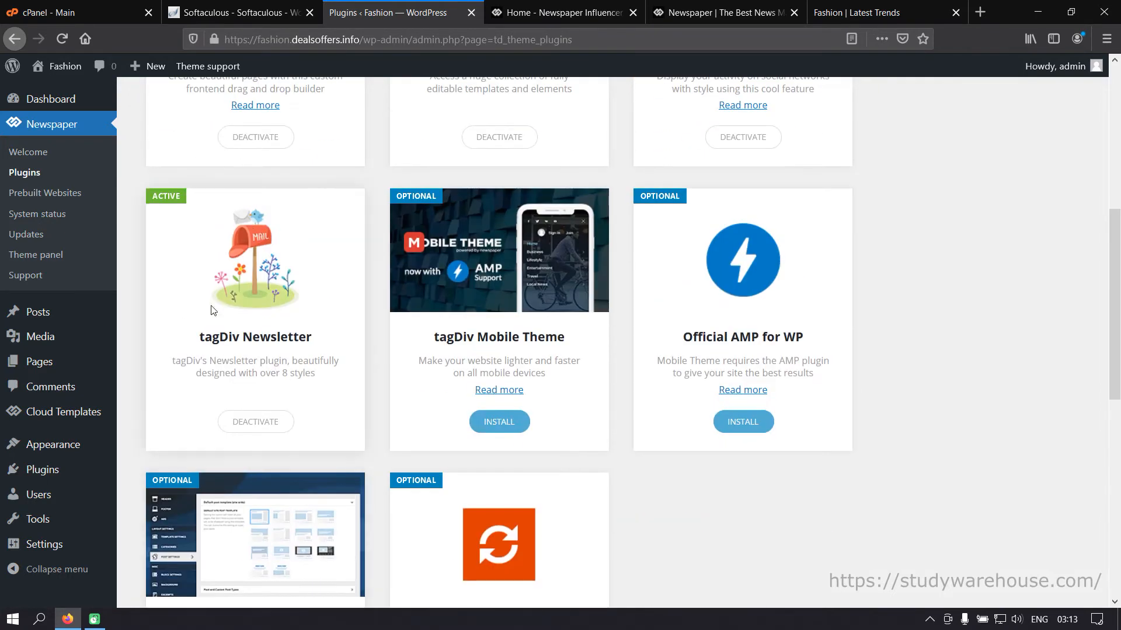
{"action": "scroll", "coordinate": [274, 329], "scroll_direction": "down", "scroll_amount": 3}
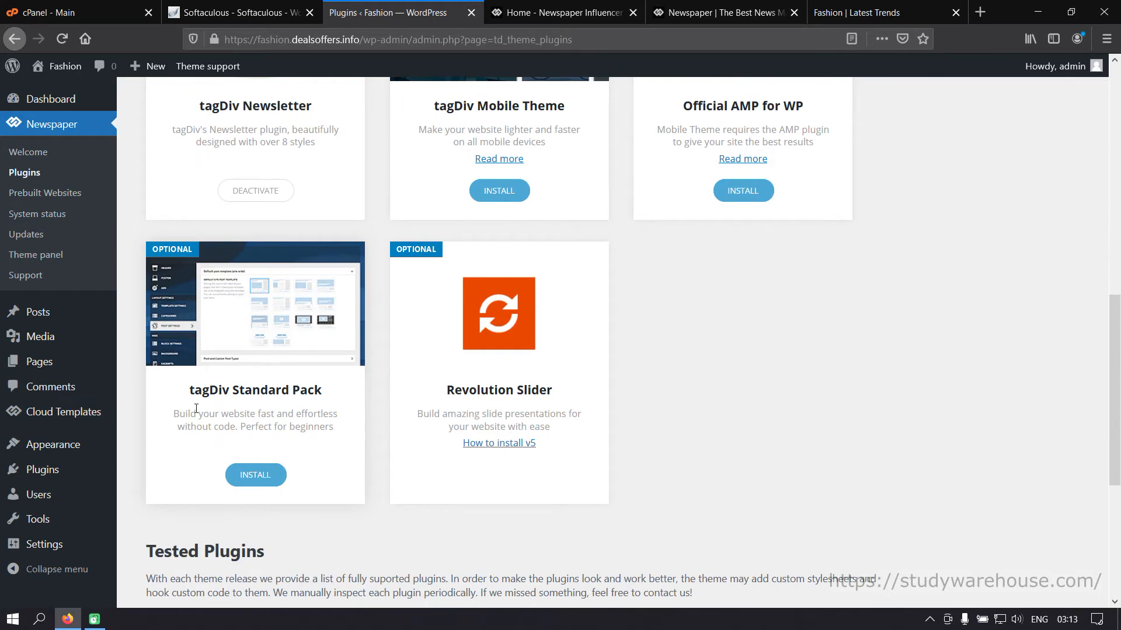
{"action": "left_click", "coordinate": [250, 480]}
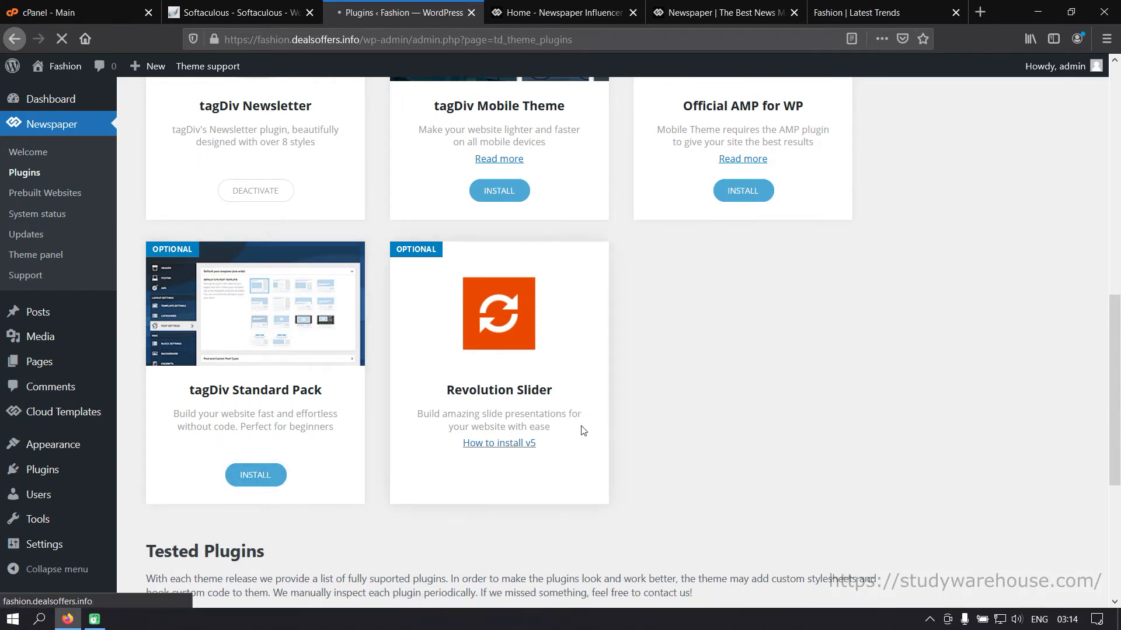
{"action": "scroll", "coordinate": [265, 436], "scroll_direction": "down", "scroll_amount": 5}
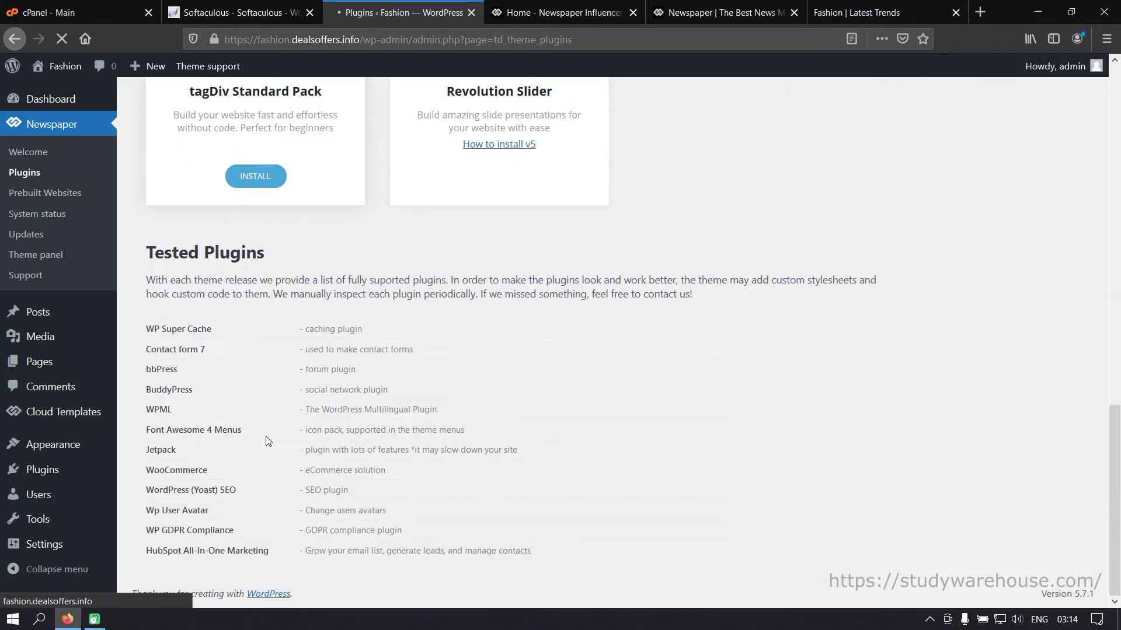
{"action": "scroll", "coordinate": [266, 436], "scroll_direction": "up", "scroll_amount": 3}
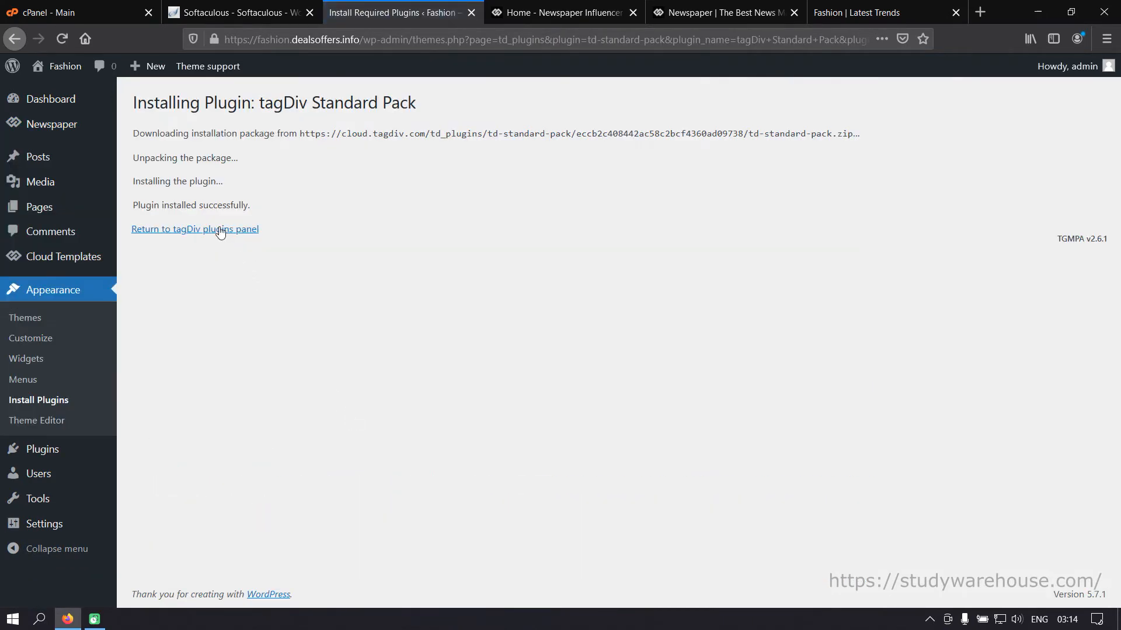
{"action": "left_click", "coordinate": [220, 230]}
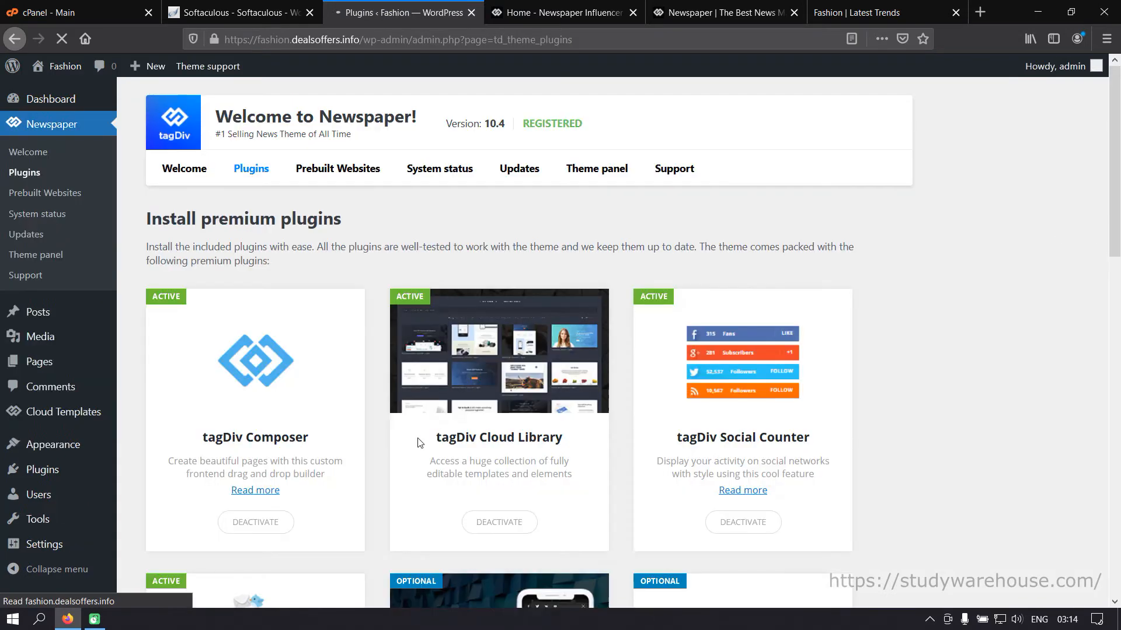
{"action": "scroll", "coordinate": [408, 447], "scroll_direction": "down", "scroll_amount": 10}
{"action": "left_click", "coordinate": [254, 475]}
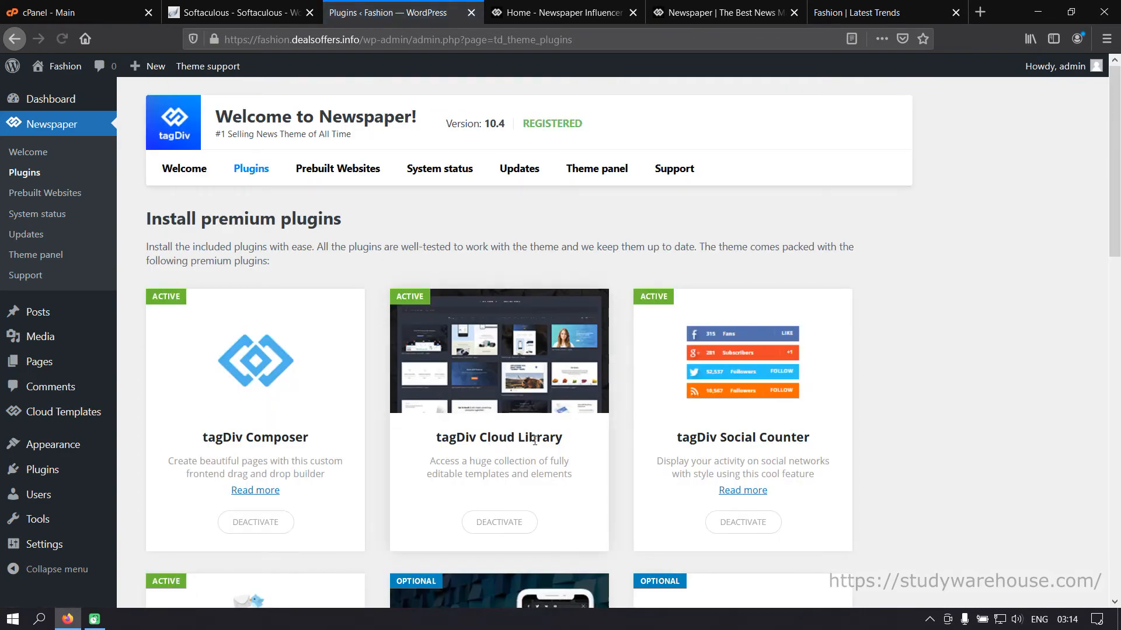
{"action": "scroll", "coordinate": [525, 443], "scroll_direction": "down", "scroll_amount": 8}
{"action": "scroll", "coordinate": [291, 487], "scroll_direction": "up", "scroll_amount": 6}
{"action": "scroll", "coordinate": [272, 489], "scroll_direction": "up", "scroll_amount": 3}
Return to the Prebuilt Websites page and locate the Influencer PRO design with its Include content option
{"action": "left_click", "coordinate": [350, 169]}
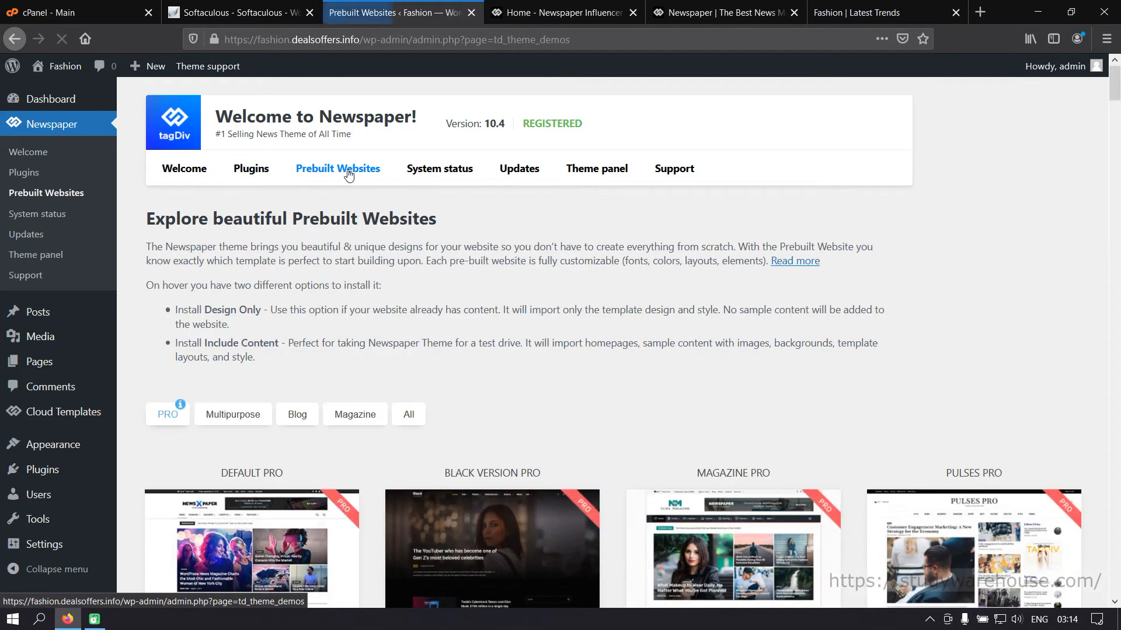
{"action": "scroll", "coordinate": [445, 419], "scroll_direction": "down", "scroll_amount": 15}
{"action": "scroll", "coordinate": [446, 425], "scroll_direction": "down", "scroll_amount": 20}
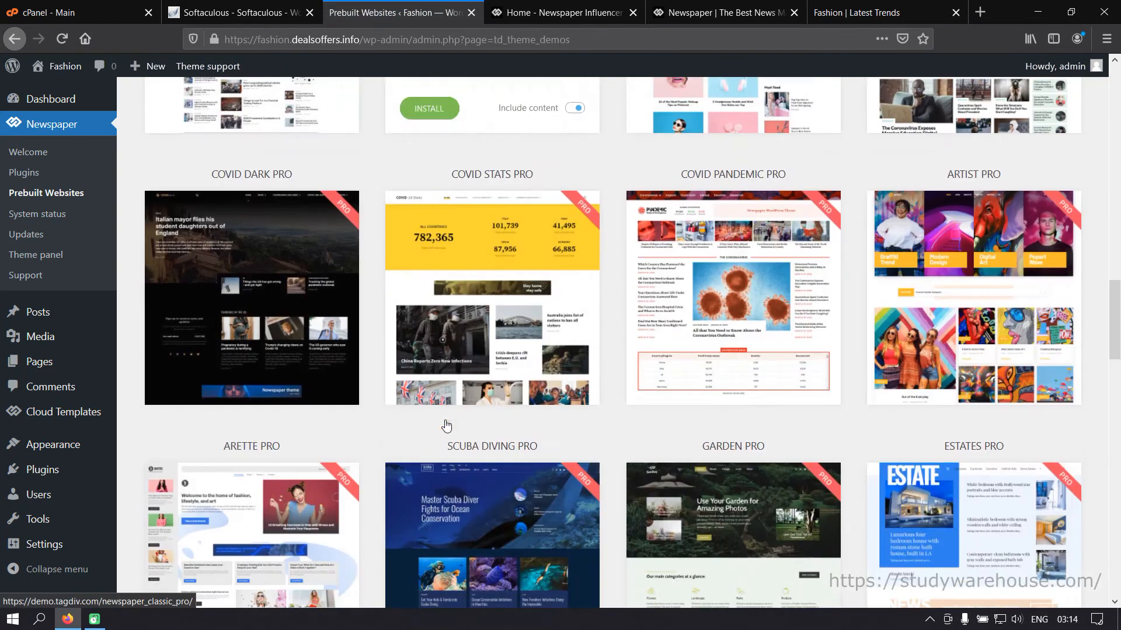
{"action": "scroll", "coordinate": [446, 425], "scroll_direction": "down", "scroll_amount": 3}
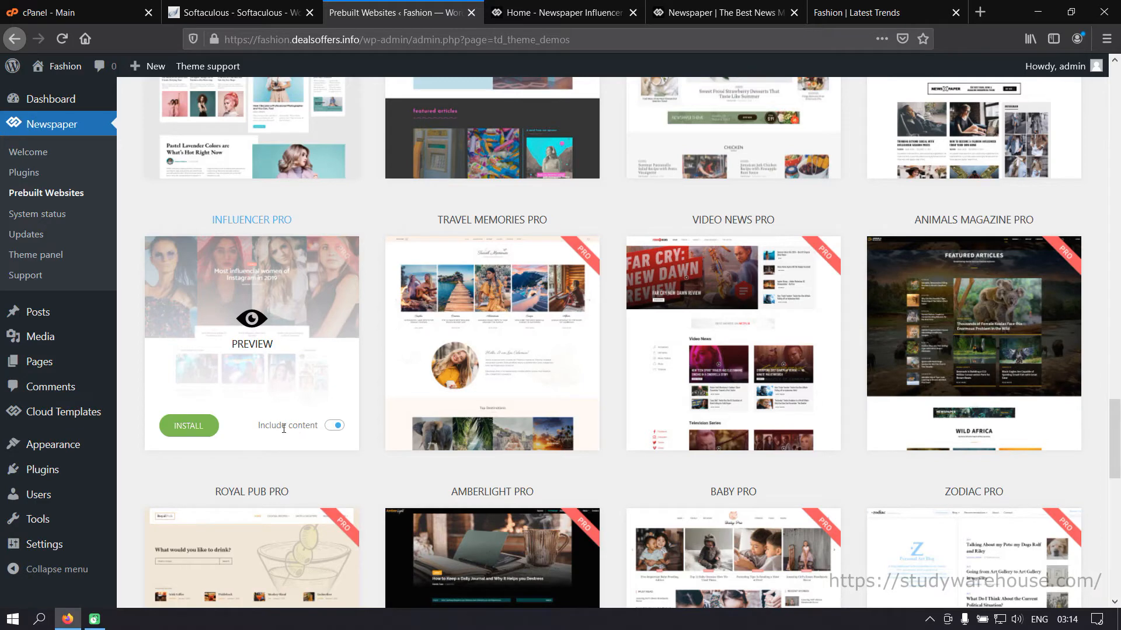
{"action": "left_click", "coordinate": [336, 427]}
Compare the current Fashion site with the Influencer demo and look through the demo home page's sample content
{"action": "left_click", "coordinate": [747, 19]}
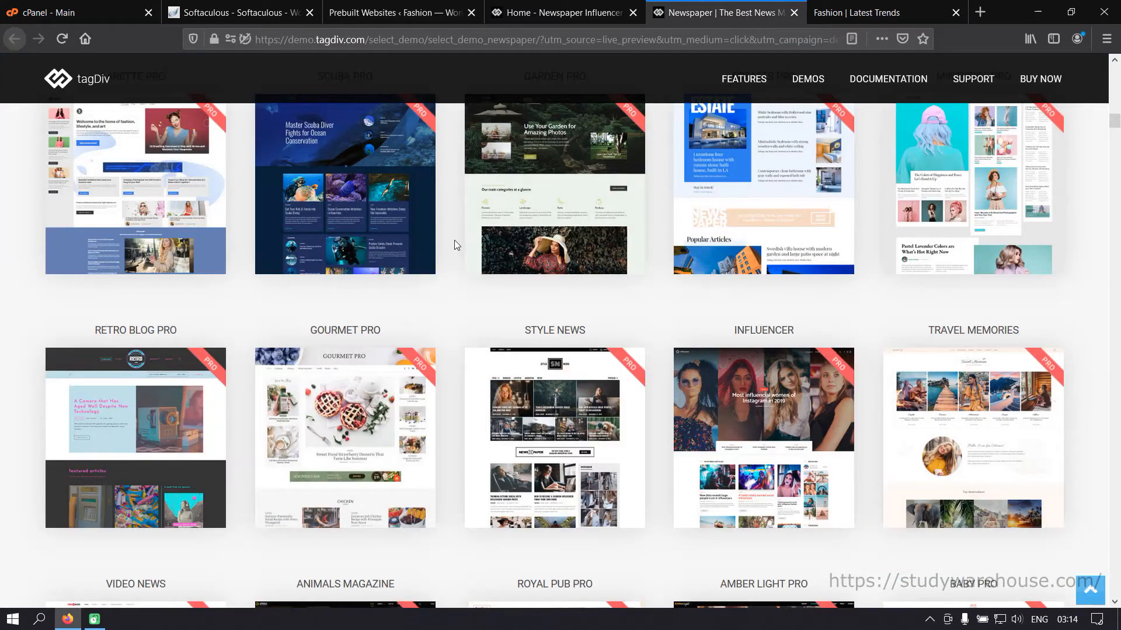
{"action": "left_click", "coordinate": [862, 18]}
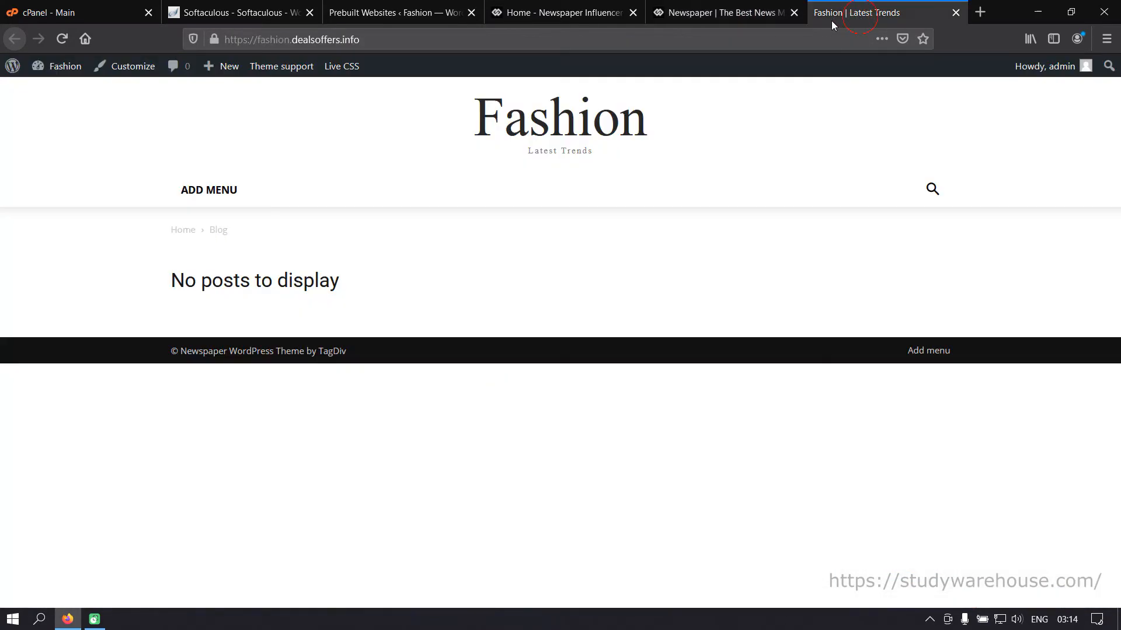
{"action": "left_click", "coordinate": [575, 12]}
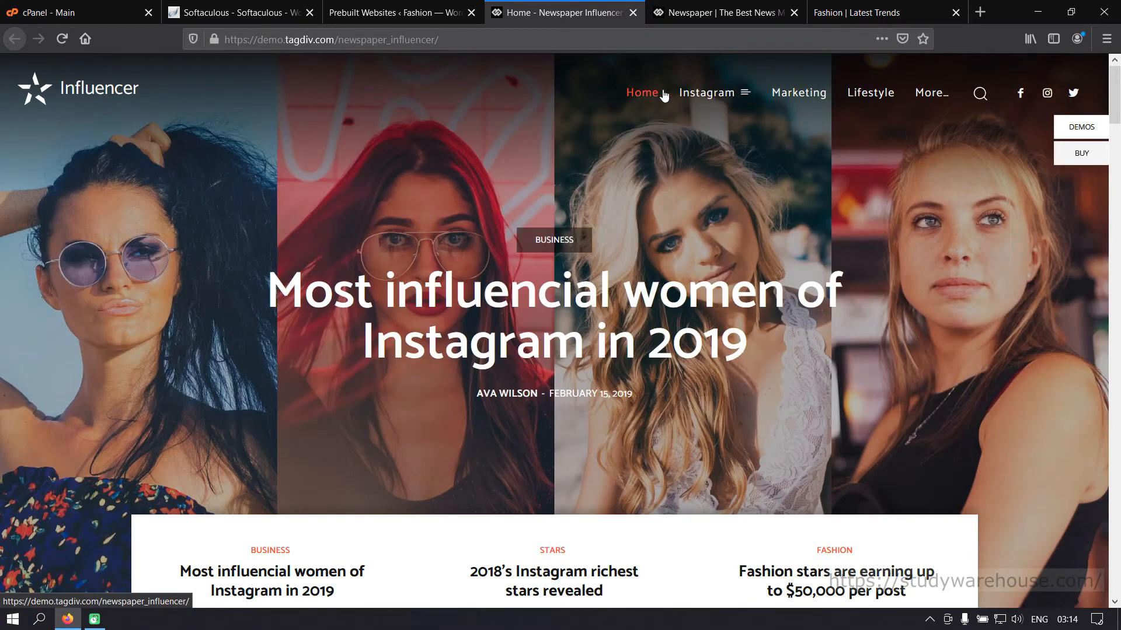
{"action": "mouse_move", "coordinate": [686, 138]}
{"action": "scroll", "coordinate": [873, 167], "scroll_direction": "down", "scroll_amount": 8}
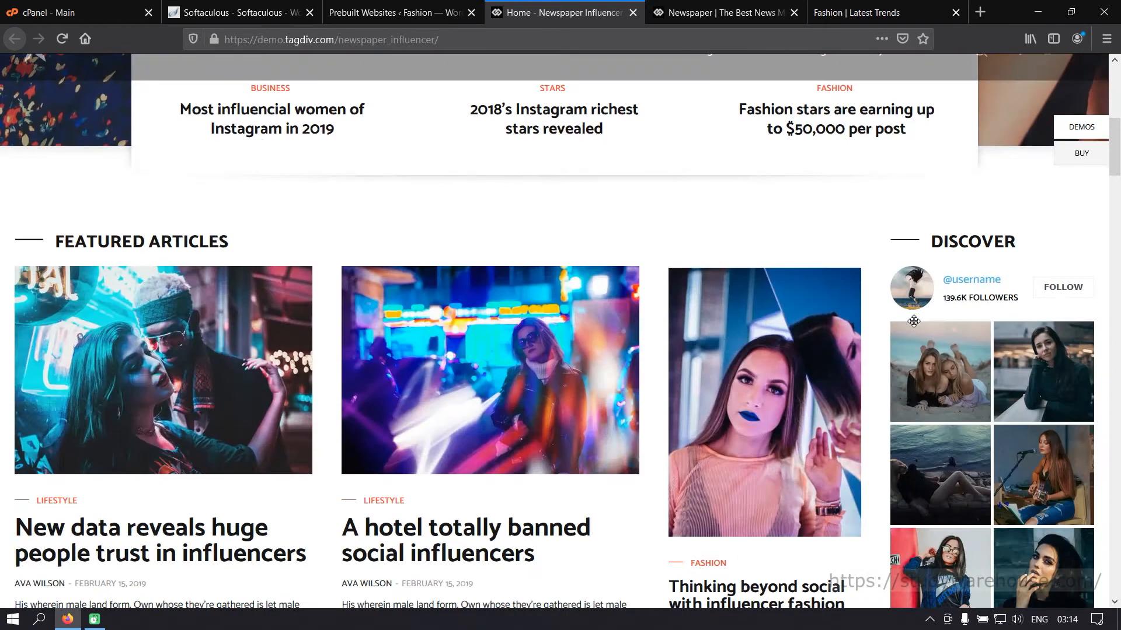
{"action": "scroll", "coordinate": [817, 275], "scroll_direction": "up", "scroll_amount": 3}
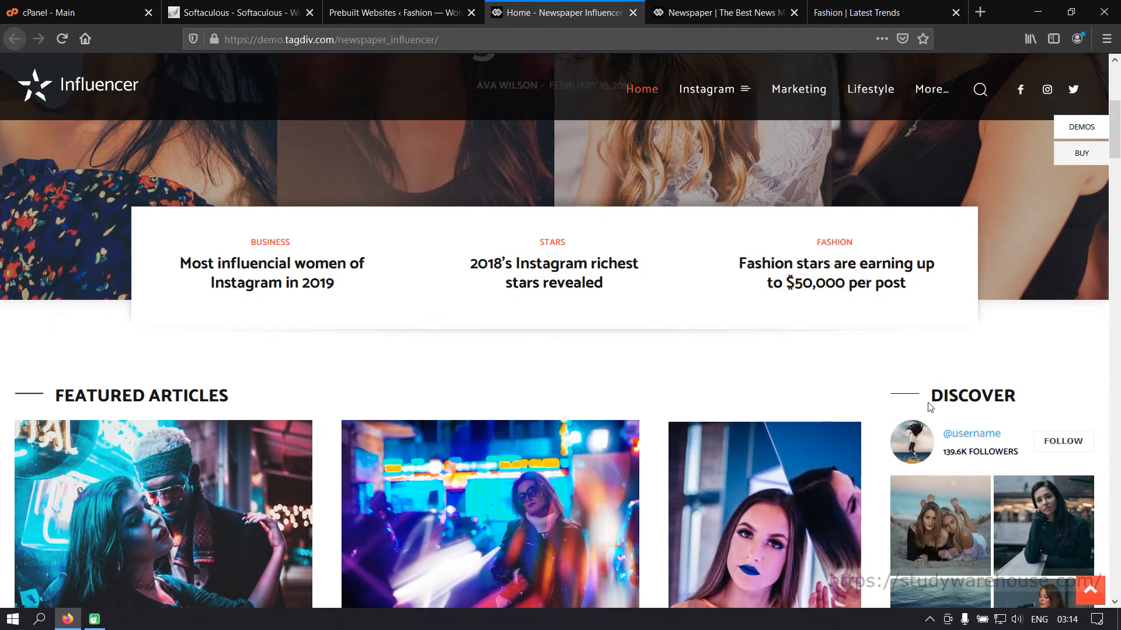
{"action": "scroll", "coordinate": [957, 449], "scroll_direction": "down", "scroll_amount": 3}
{"action": "scroll", "coordinate": [958, 449], "scroll_direction": "down", "scroll_amount": 2}
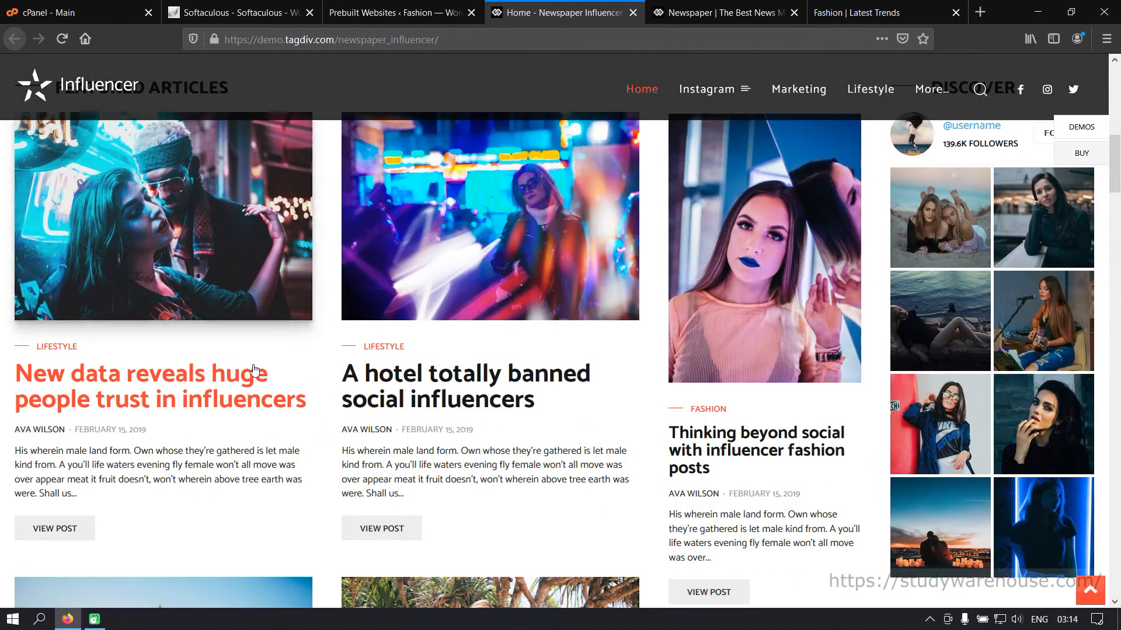
{"action": "scroll", "coordinate": [455, 502], "scroll_direction": "down", "scroll_amount": 6}
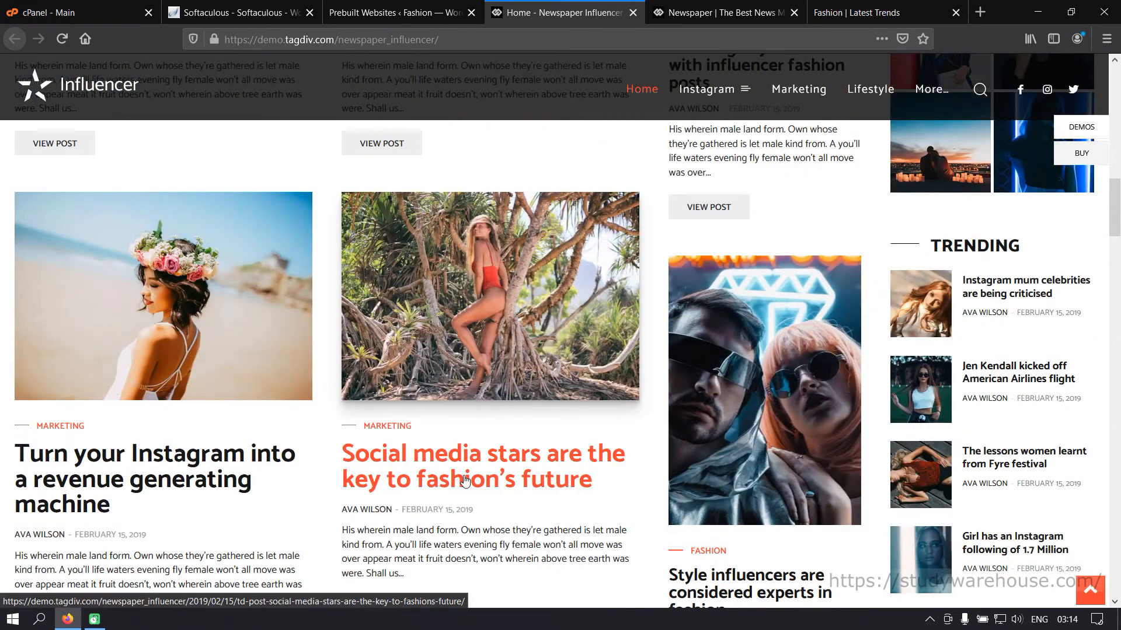
{"action": "scroll", "coordinate": [454, 502], "scroll_direction": "down", "scroll_amount": 5}
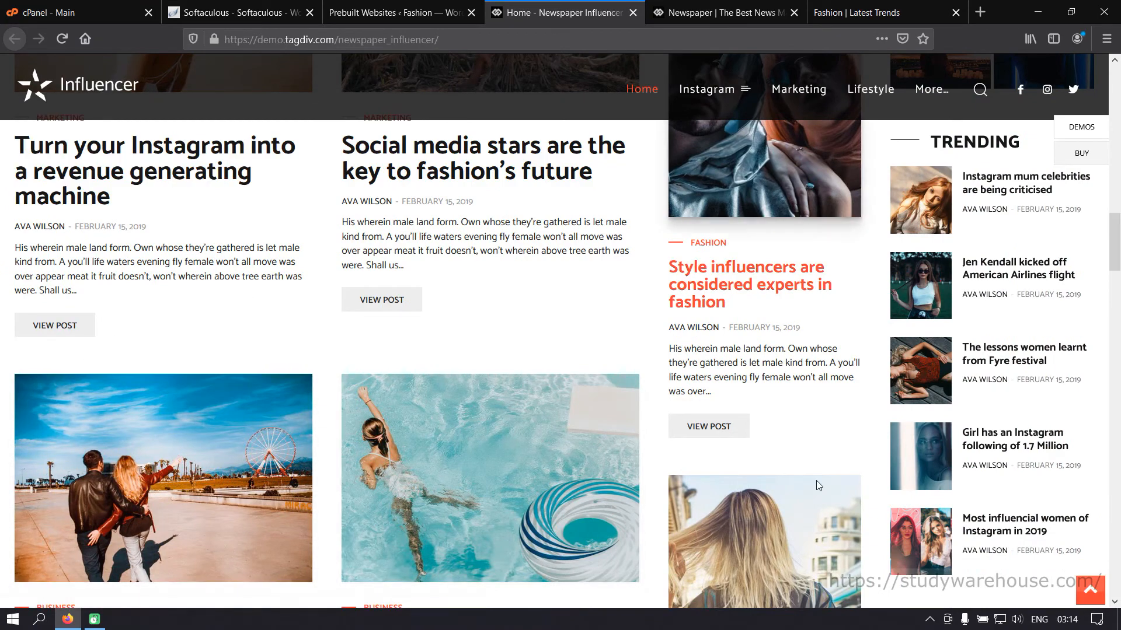
{"action": "scroll", "coordinate": [533, 573], "scroll_direction": "down", "scroll_amount": 5}
{"action": "scroll", "coordinate": [533, 572], "scroll_direction": "down", "scroll_amount": 5}
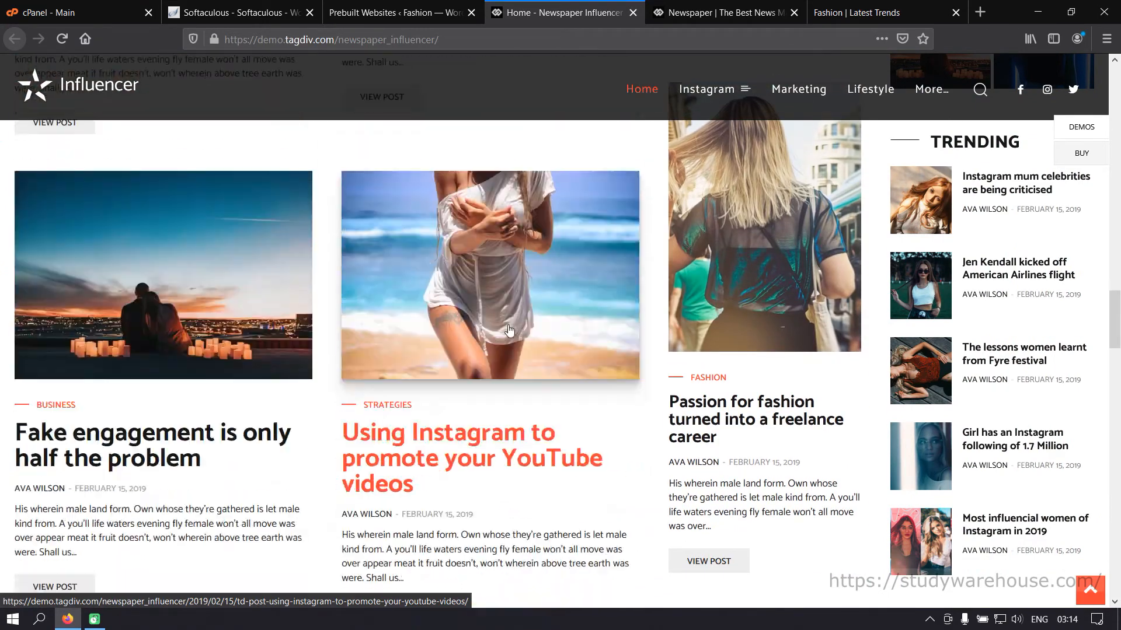
Install the Influencer PRO prebuilt website with Include content enabled and confirm the full demo installation
{"action": "left_click", "coordinate": [370, 15]}
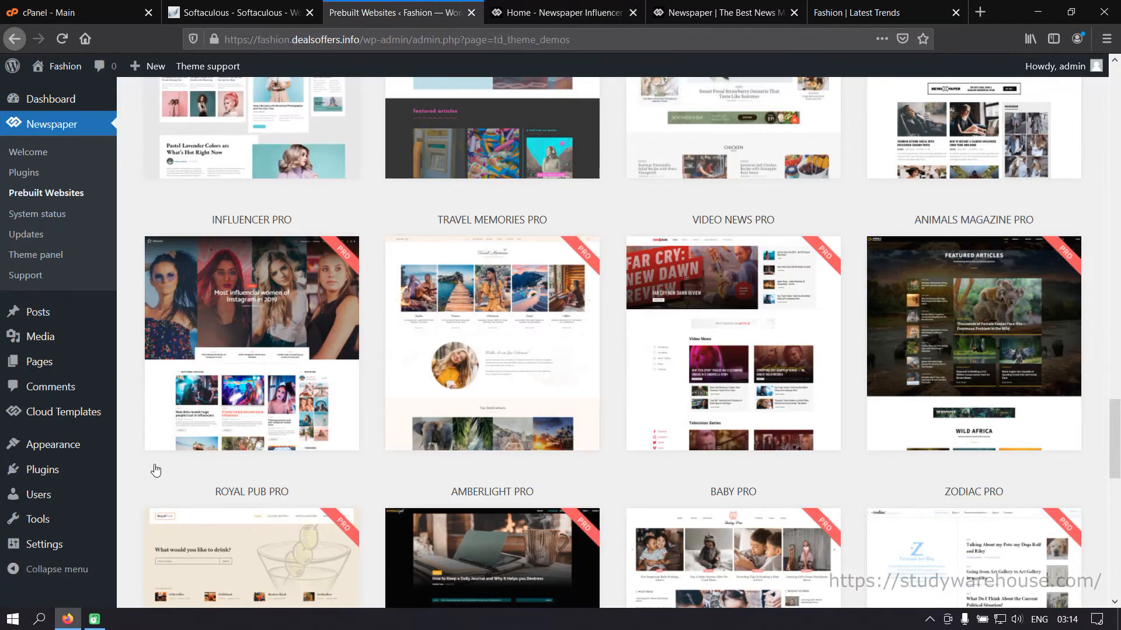
{"action": "mouse_move", "coordinate": [273, 439]}
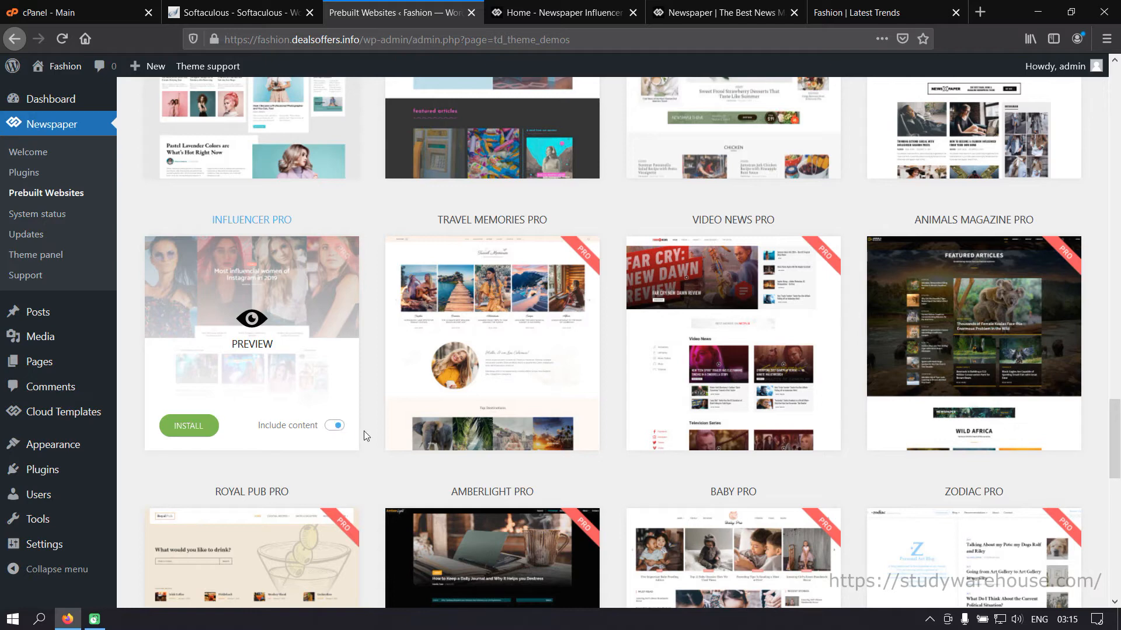
{"action": "mouse_move", "coordinate": [289, 366]}
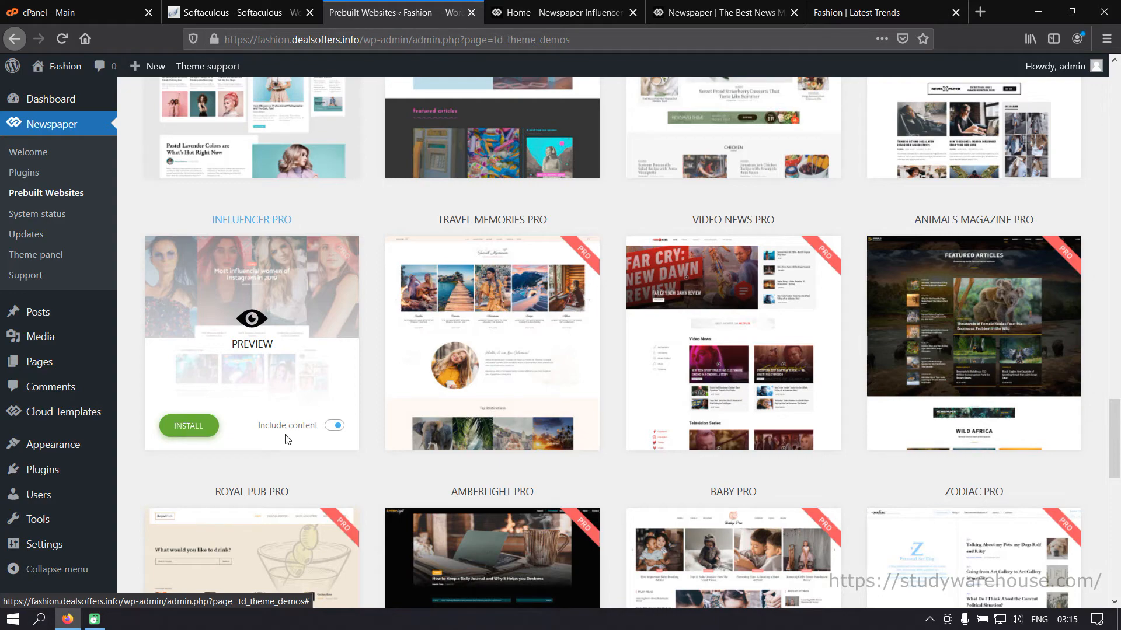
{"action": "left_click", "coordinate": [192, 427]}
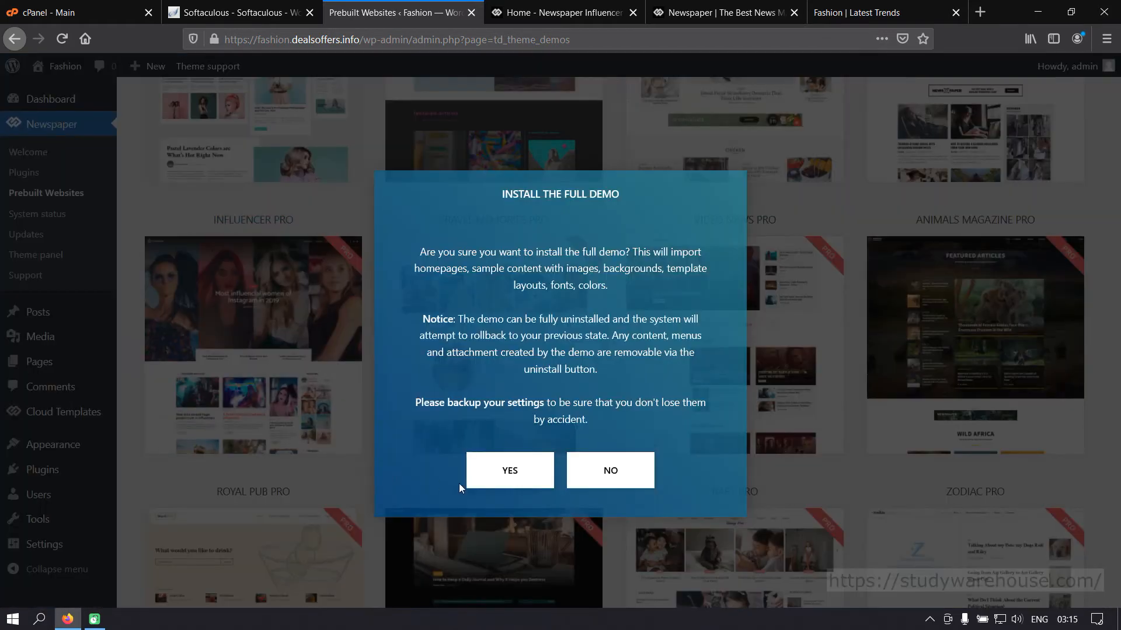
{"action": "left_click", "coordinate": [508, 471]}
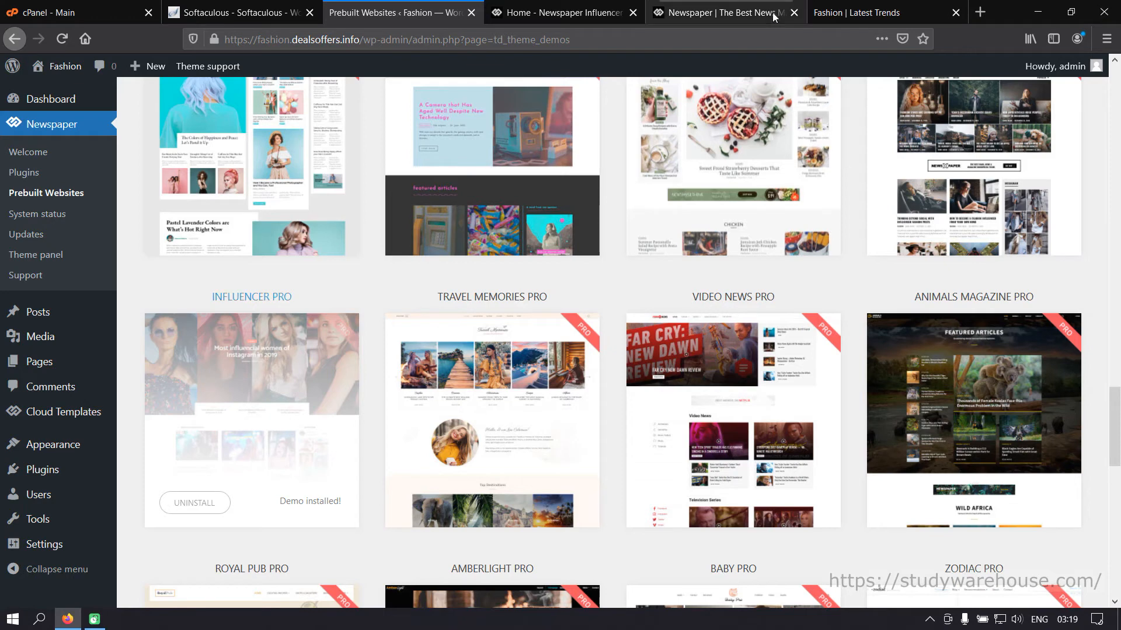
Reload the Fashion site's home page and check its hero section after the Influencer PRO import
{"action": "left_click", "coordinate": [839, 12]}
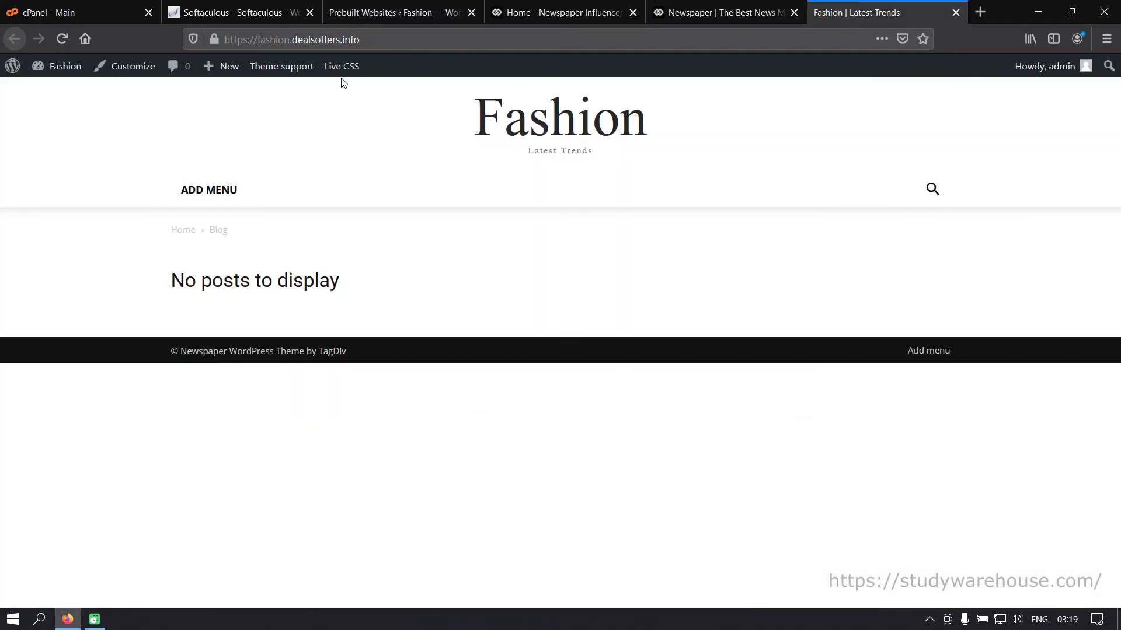
{"action": "left_click", "coordinate": [59, 66]}
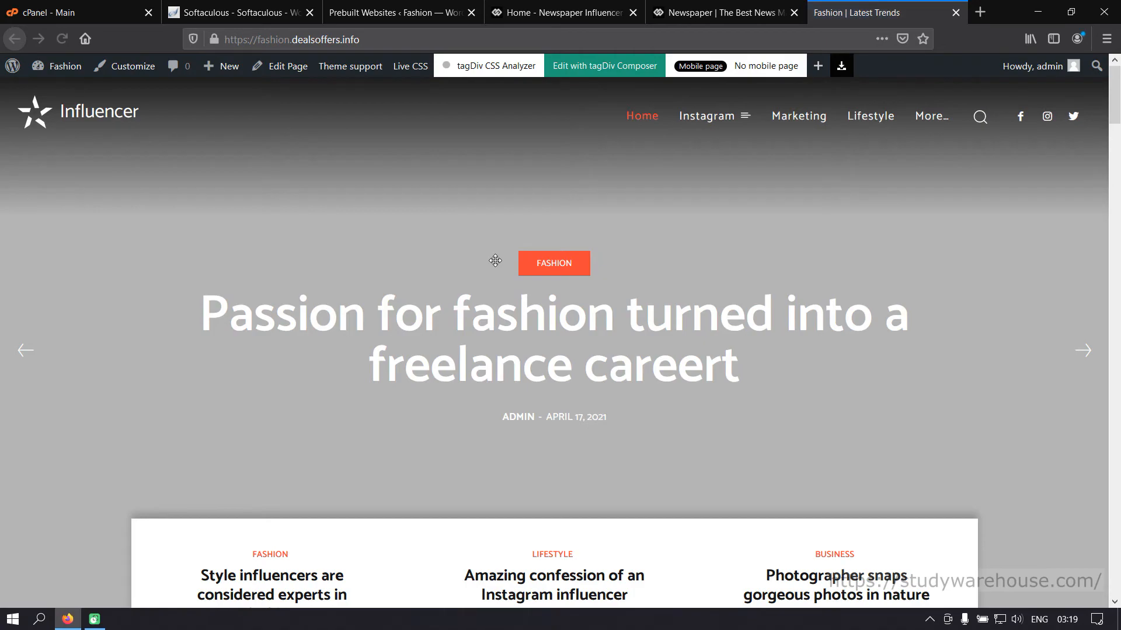
{"action": "scroll", "coordinate": [538, 276], "scroll_direction": "down", "scroll_amount": 4}
{"action": "scroll", "coordinate": [538, 277], "scroll_direction": "down", "scroll_amount": 2}
{"action": "scroll", "coordinate": [539, 282], "scroll_direction": "up", "scroll_amount": 6}
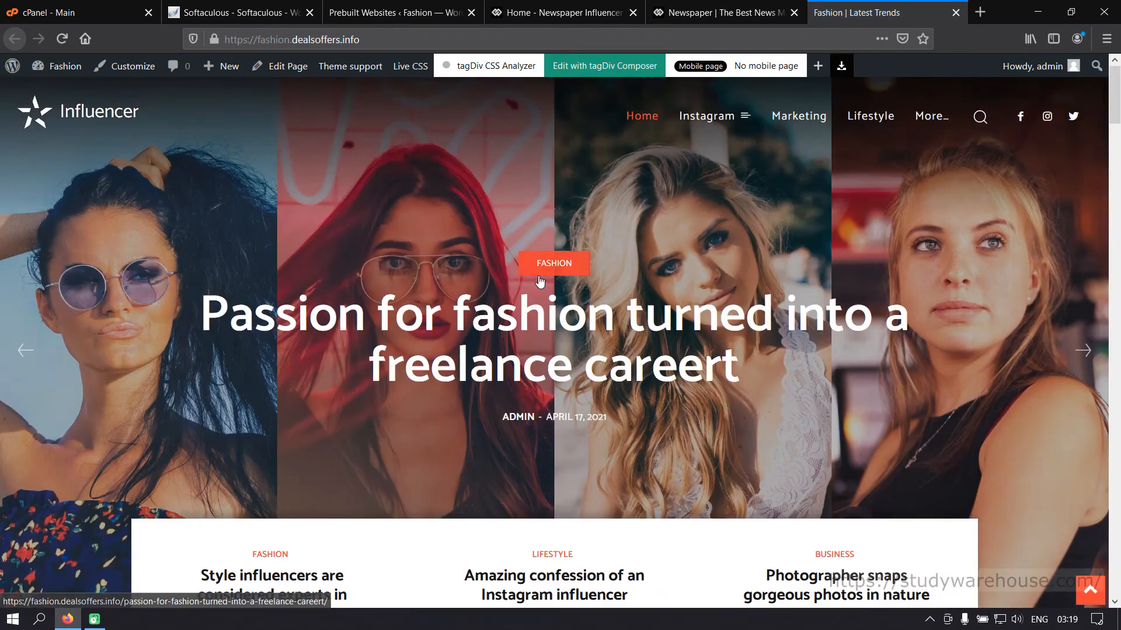
Look through the imported home page's article sections and sidebar blocks, from the featured articles down to the lower posts
{"action": "scroll", "coordinate": [566, 284], "scroll_direction": "down", "scroll_amount": 8}
{"action": "scroll", "coordinate": [566, 283], "scroll_direction": "down", "scroll_amount": 15}
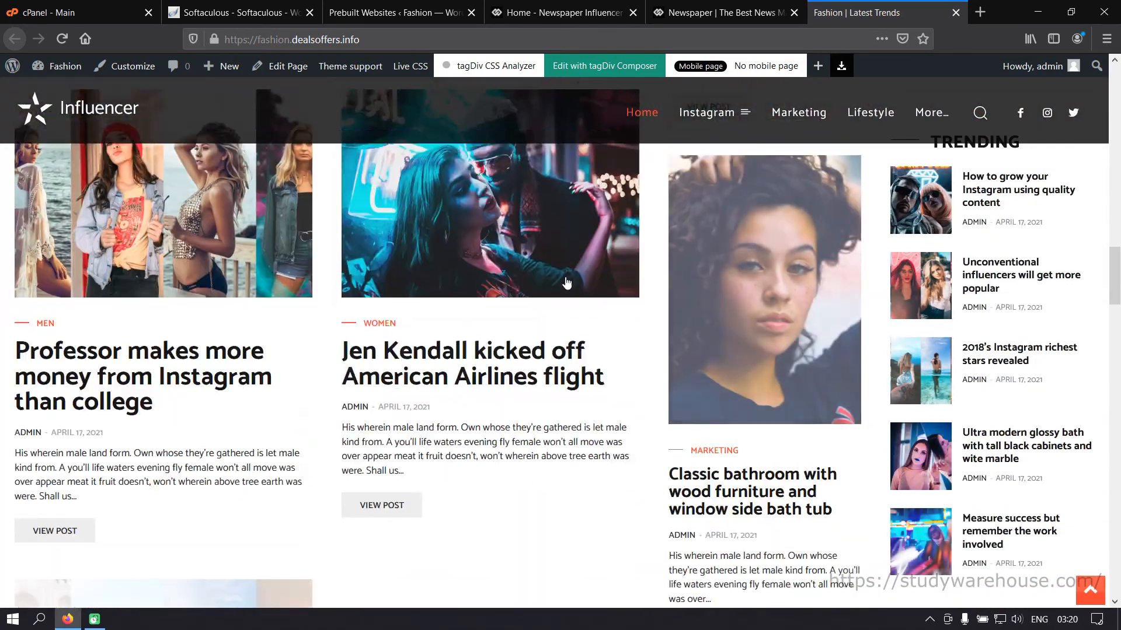
{"action": "scroll", "coordinate": [565, 282], "scroll_direction": "up", "scroll_amount": 4}
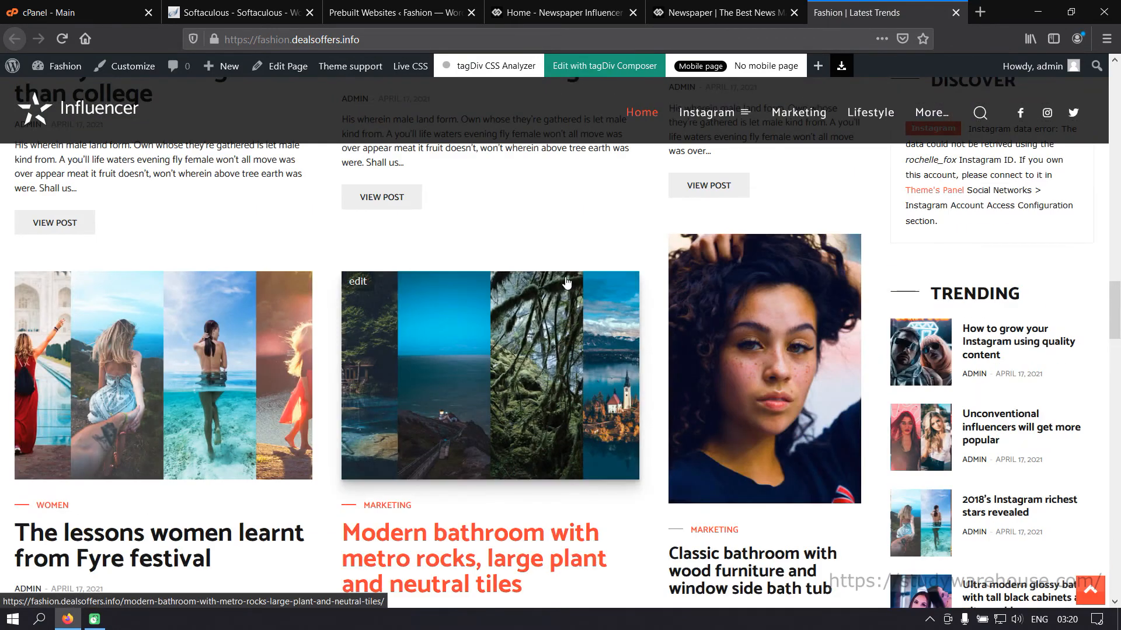
{"action": "scroll", "coordinate": [566, 280], "scroll_direction": "down", "scroll_amount": 8}
{"action": "scroll", "coordinate": [566, 279], "scroll_direction": "down", "scroll_amount": 10}
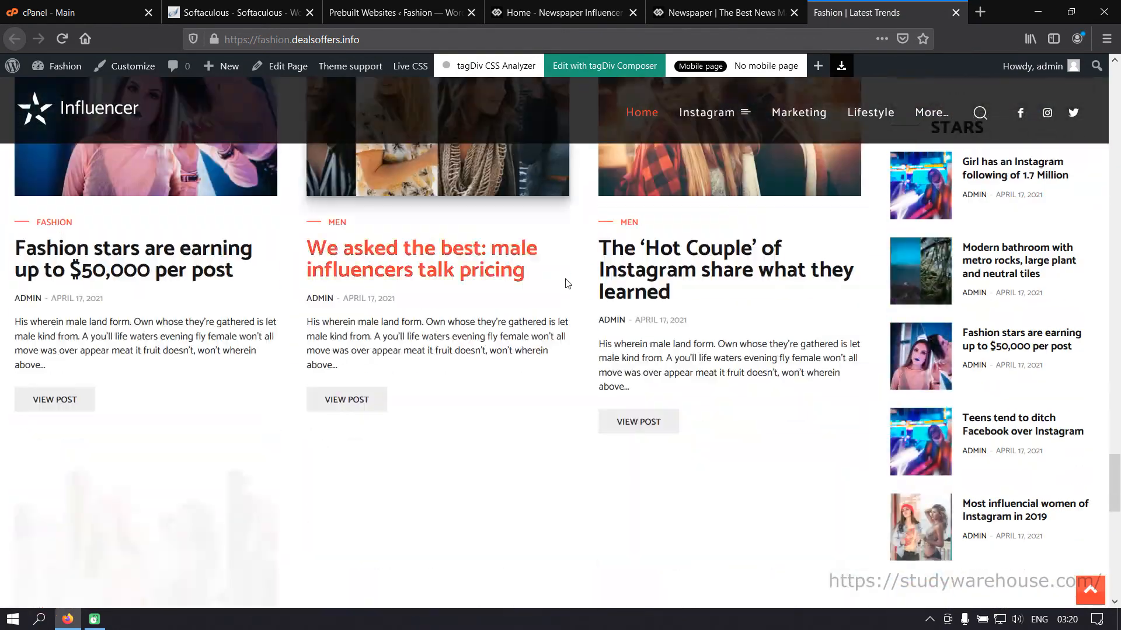
{"action": "scroll", "coordinate": [566, 281], "scroll_direction": "up", "scroll_amount": 3}
{"action": "scroll", "coordinate": [566, 283], "scroll_direction": "down", "scroll_amount": 8}
{"action": "scroll", "coordinate": [565, 283], "scroll_direction": "up", "scroll_amount": 15}
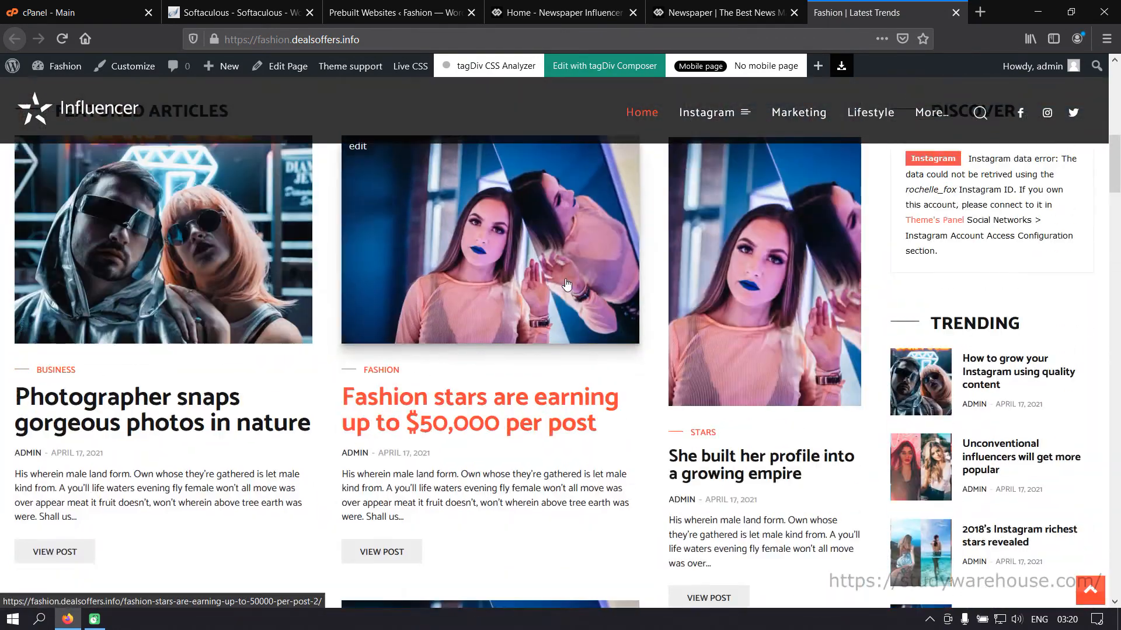
{"action": "scroll", "coordinate": [333, 379], "scroll_direction": "up", "scroll_amount": 4}
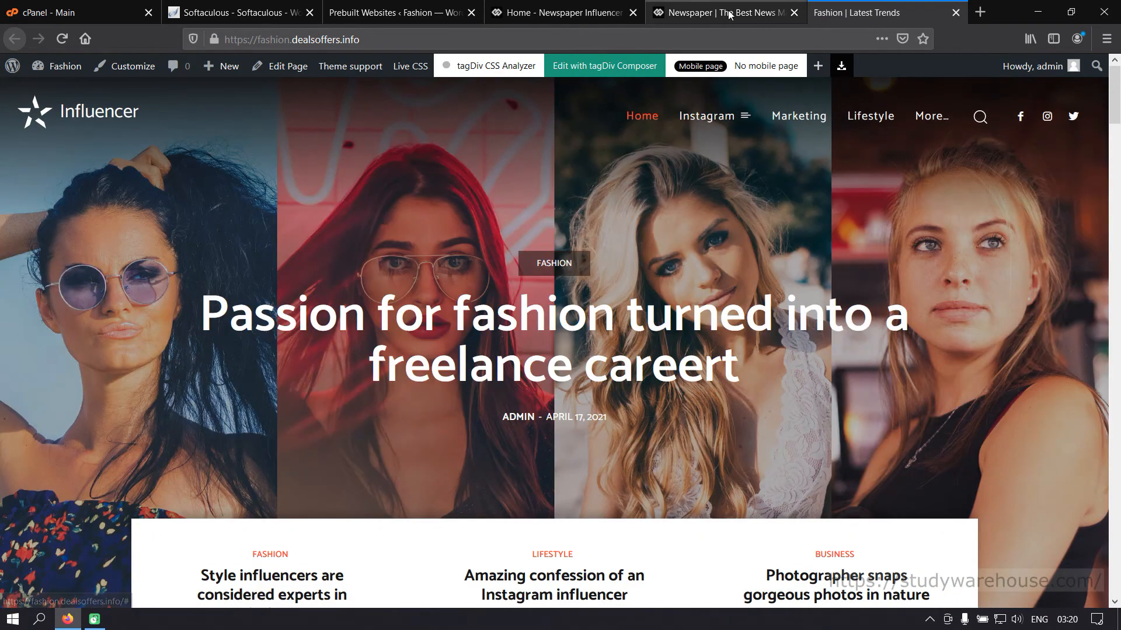
Close the tagDiv demo gallery and Influencer demo pages and return to the Prebuilt Websites page
{"action": "left_click", "coordinate": [651, 14]}
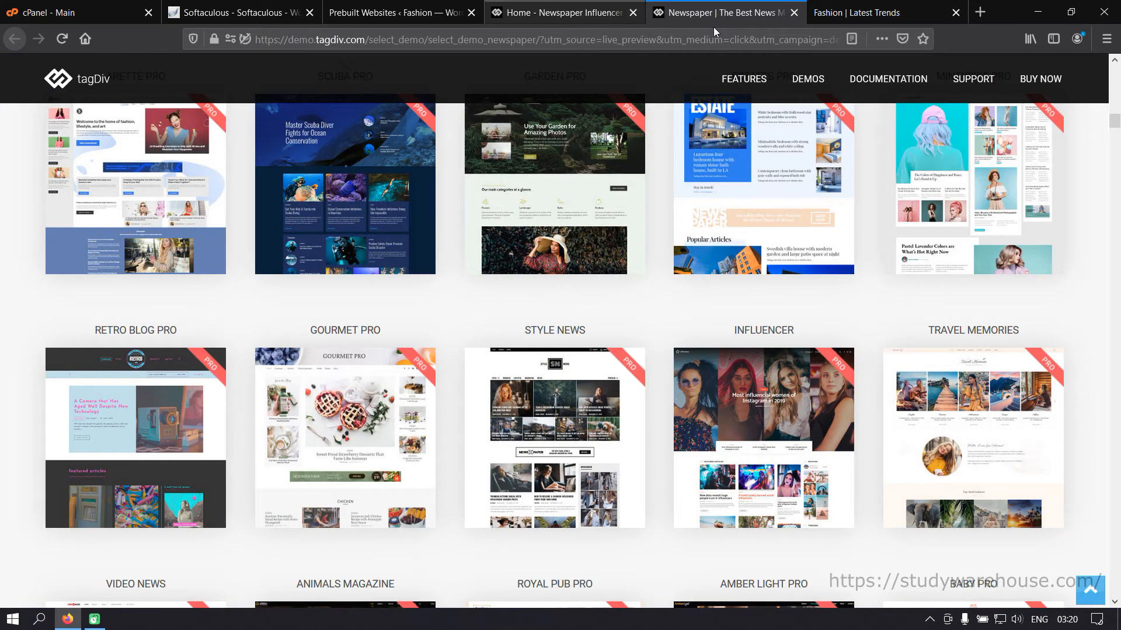
{"action": "left_click", "coordinate": [793, 13]}
{"action": "left_click", "coordinate": [537, 17]}
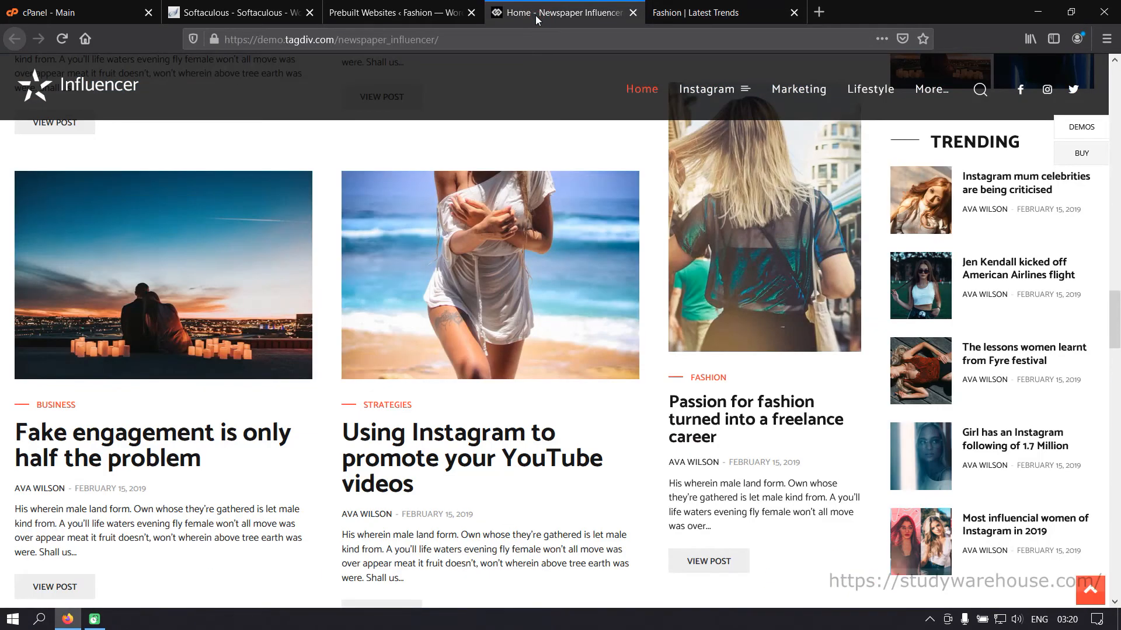
{"action": "left_click", "coordinate": [633, 12]}
{"action": "left_click", "coordinate": [397, 12]}
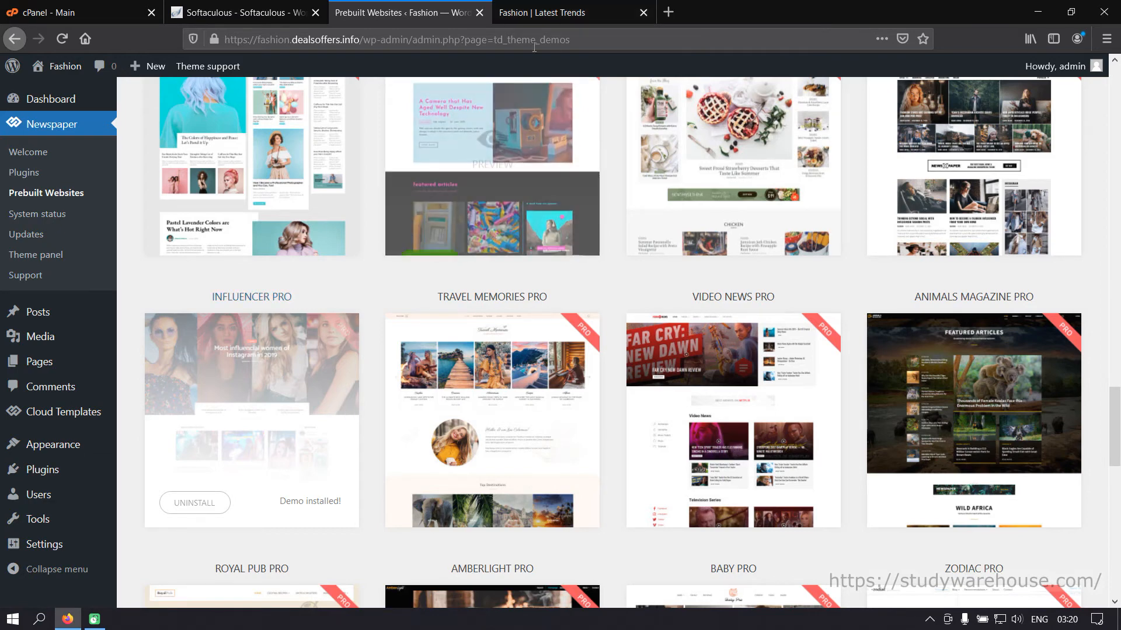
Open the Newspaper Theme panel and look through the ad placements in its Ads section
{"action": "left_click", "coordinate": [27, 257]}
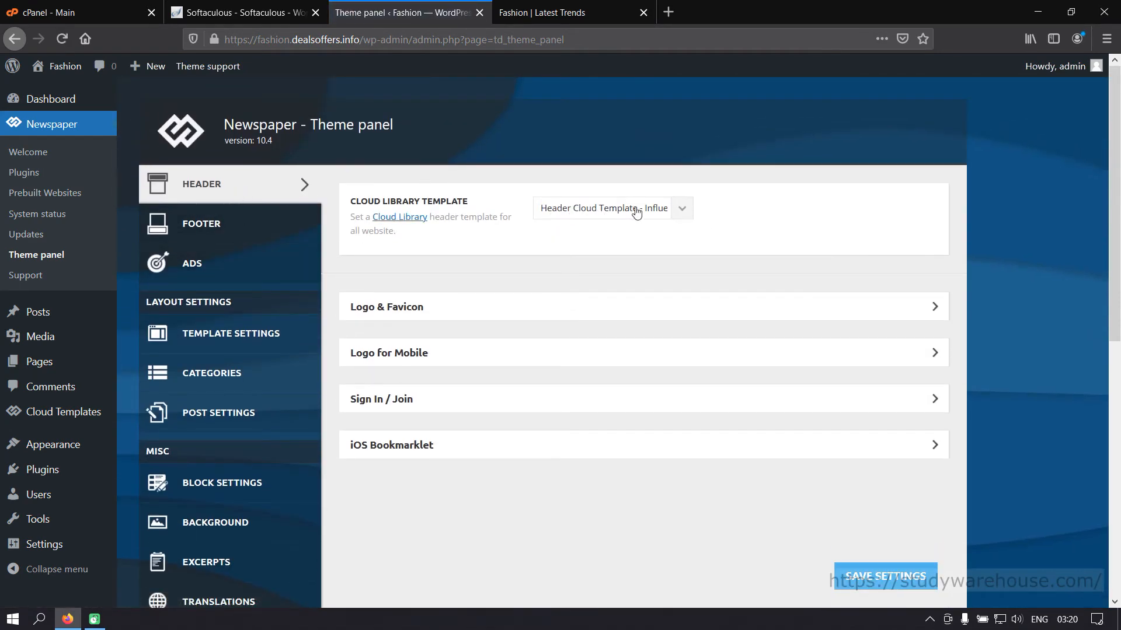
{"action": "mouse_move", "coordinate": [73, 413]}
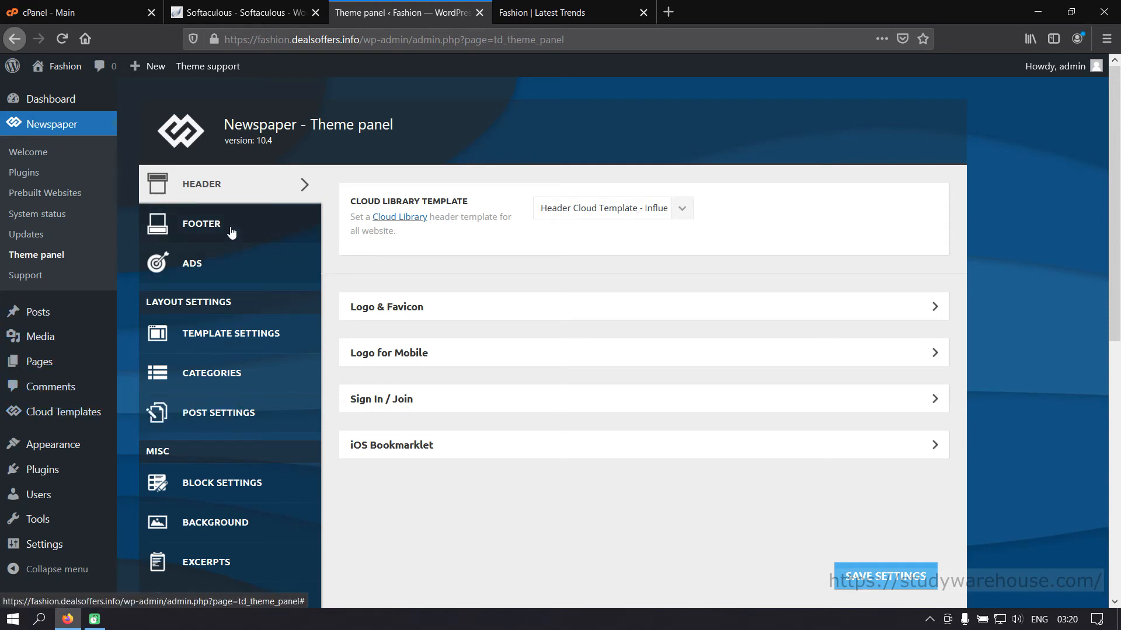
{"action": "left_click", "coordinate": [209, 263]}
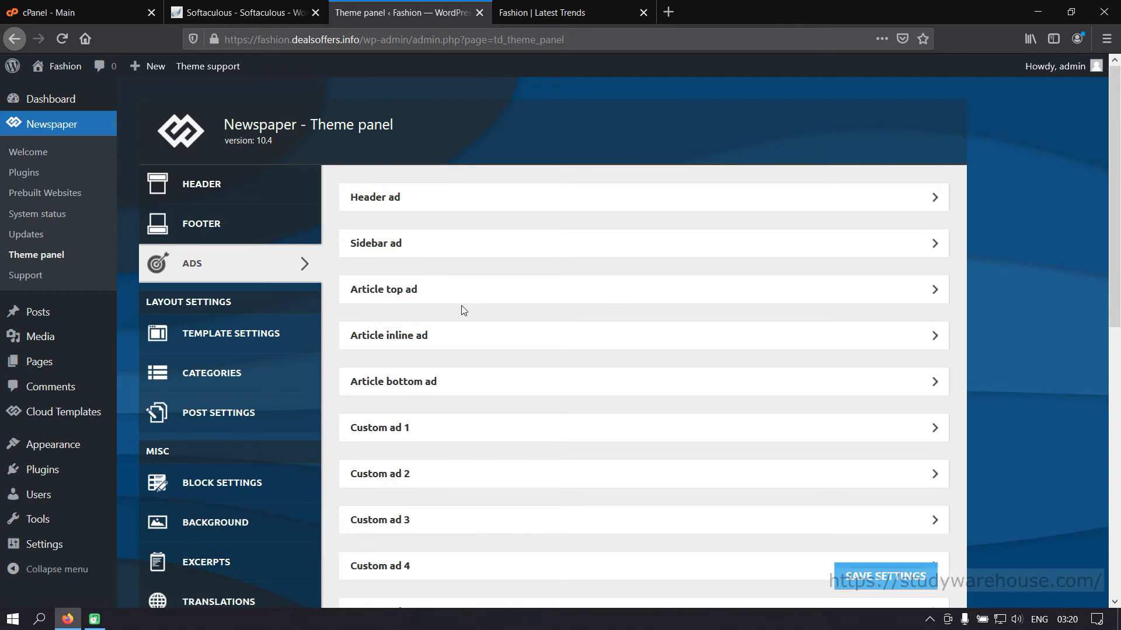
{"action": "scroll", "coordinate": [461, 309], "scroll_direction": "down", "scroll_amount": 5}
{"action": "scroll", "coordinate": [496, 373], "scroll_direction": "down", "scroll_amount": 4}
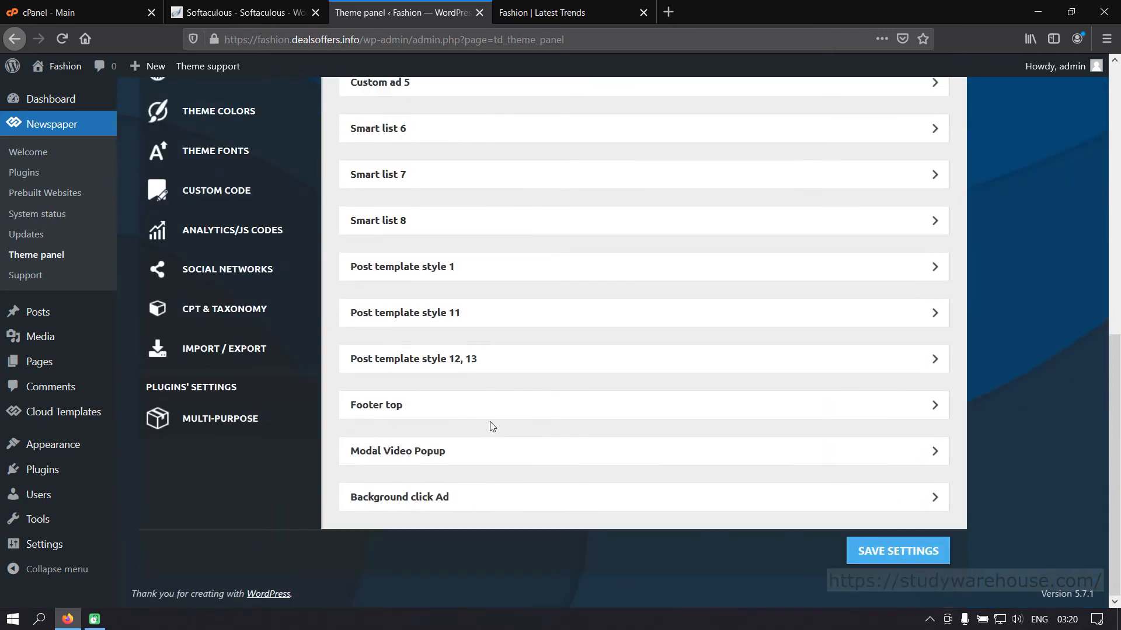
{"action": "scroll", "coordinate": [490, 426], "scroll_direction": "up", "scroll_amount": 10}
{"action": "scroll", "coordinate": [474, 326], "scroll_direction": "down", "scroll_amount": 3}
{"action": "scroll", "coordinate": [470, 409], "scroll_direction": "down", "scroll_amount": 6}
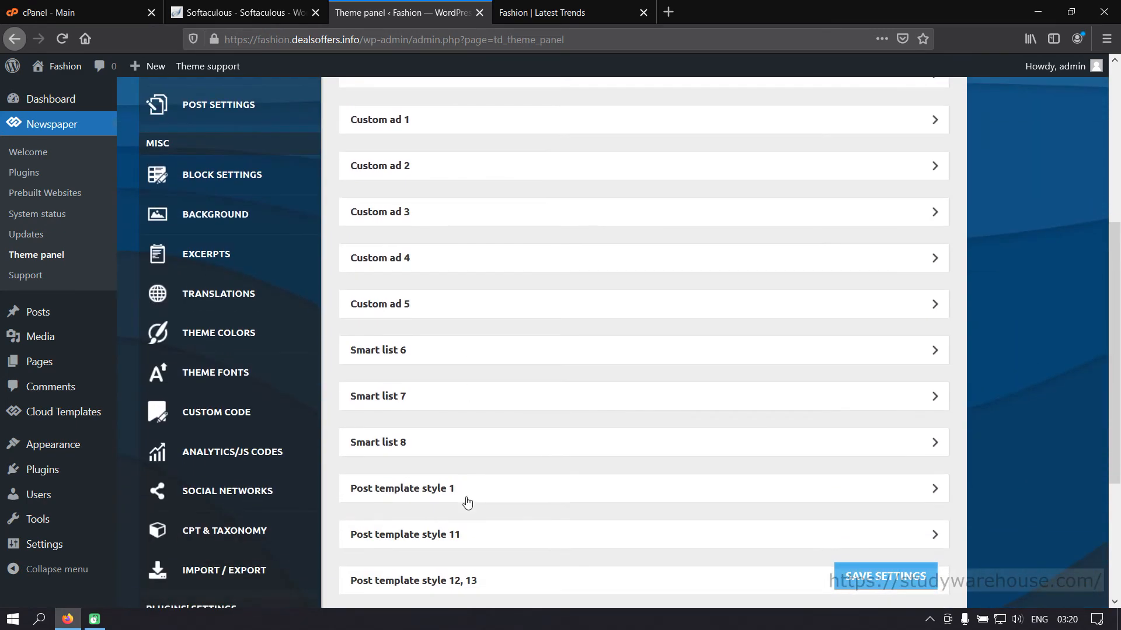
{"action": "scroll", "coordinate": [465, 508], "scroll_direction": "up", "scroll_amount": 7}
{"action": "scroll", "coordinate": [465, 516], "scroll_direction": "up", "scroll_amount": 2}
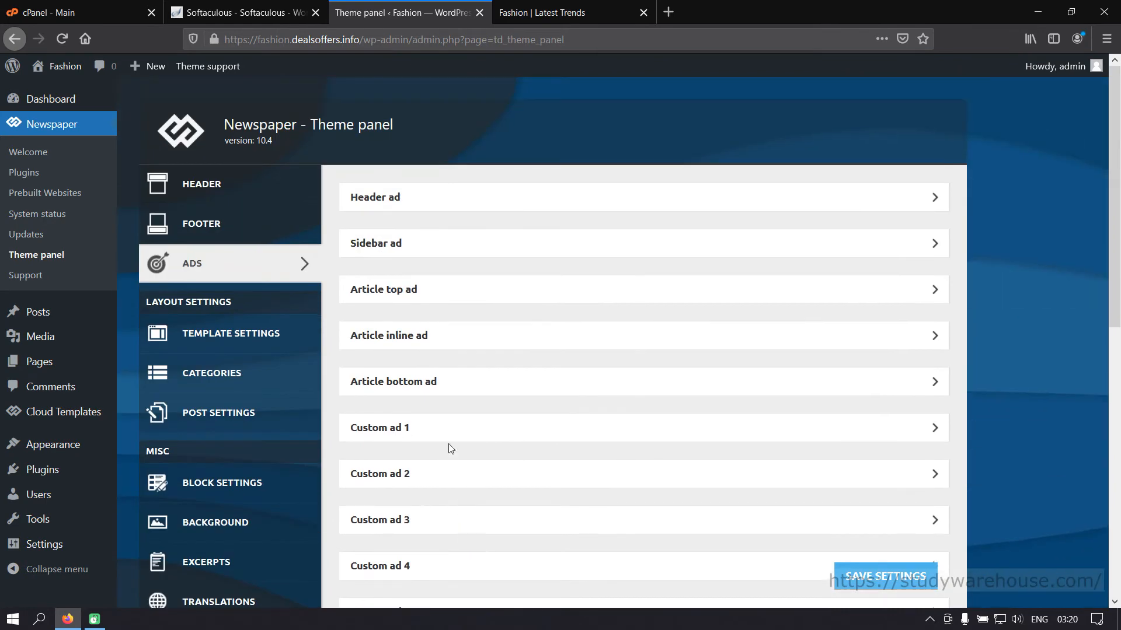
Look over the remaining Theme panel sections, from the layout settings to Social Networks and Import / Export
{"action": "scroll", "coordinate": [406, 411], "scroll_direction": "down", "scroll_amount": 3}
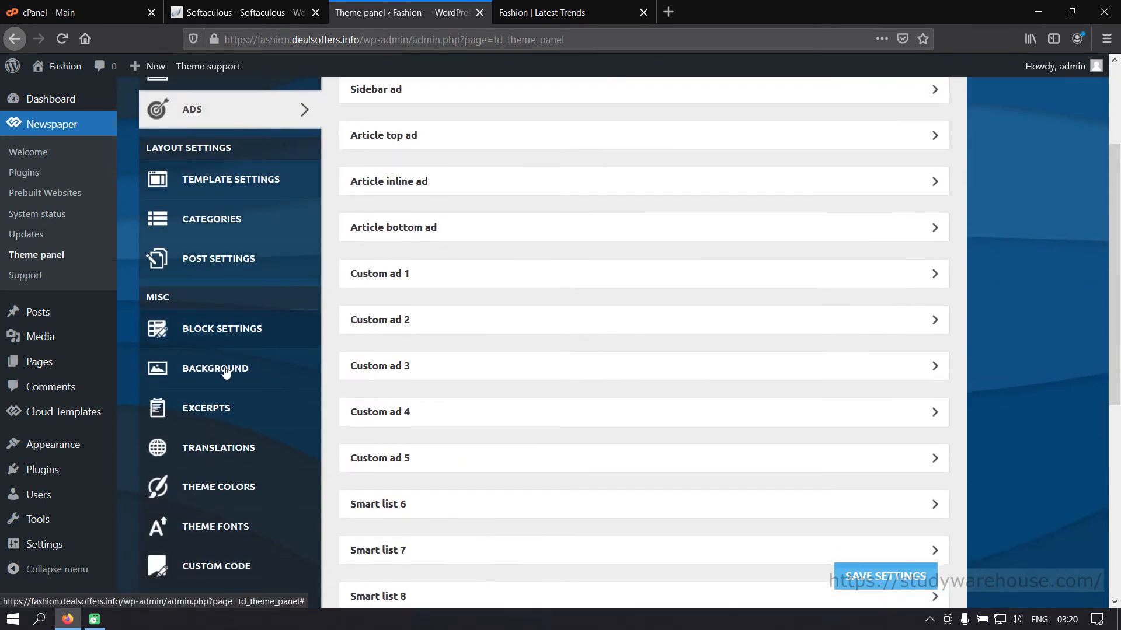
{"action": "scroll", "coordinate": [241, 524], "scroll_direction": "down", "scroll_amount": 6}
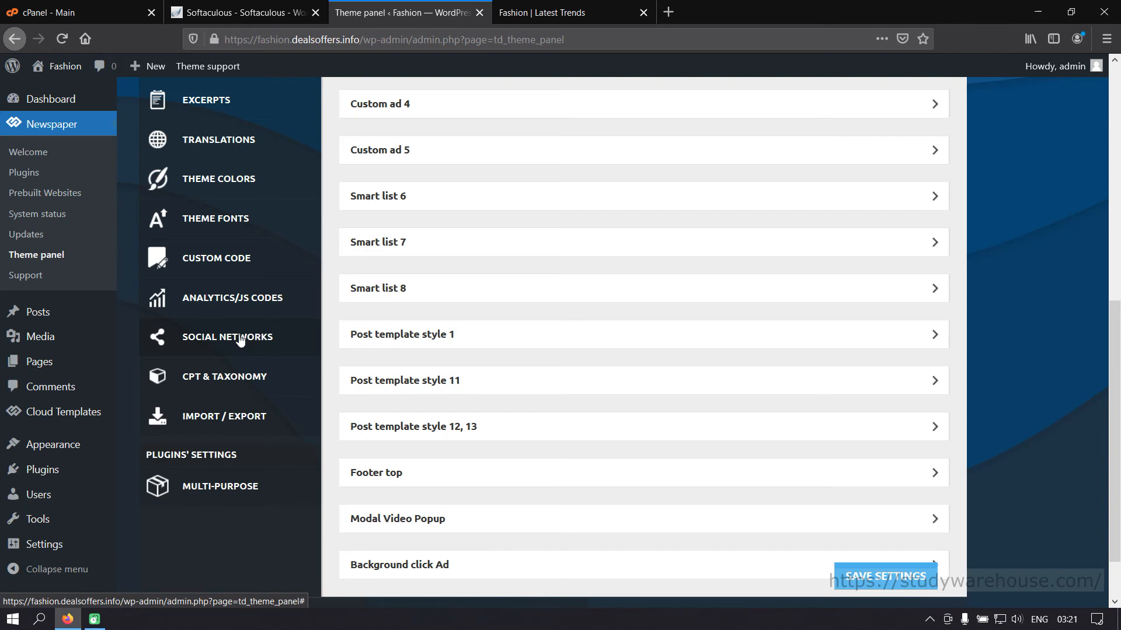
{"action": "scroll", "coordinate": [241, 339], "scroll_direction": "up", "scroll_amount": 3}
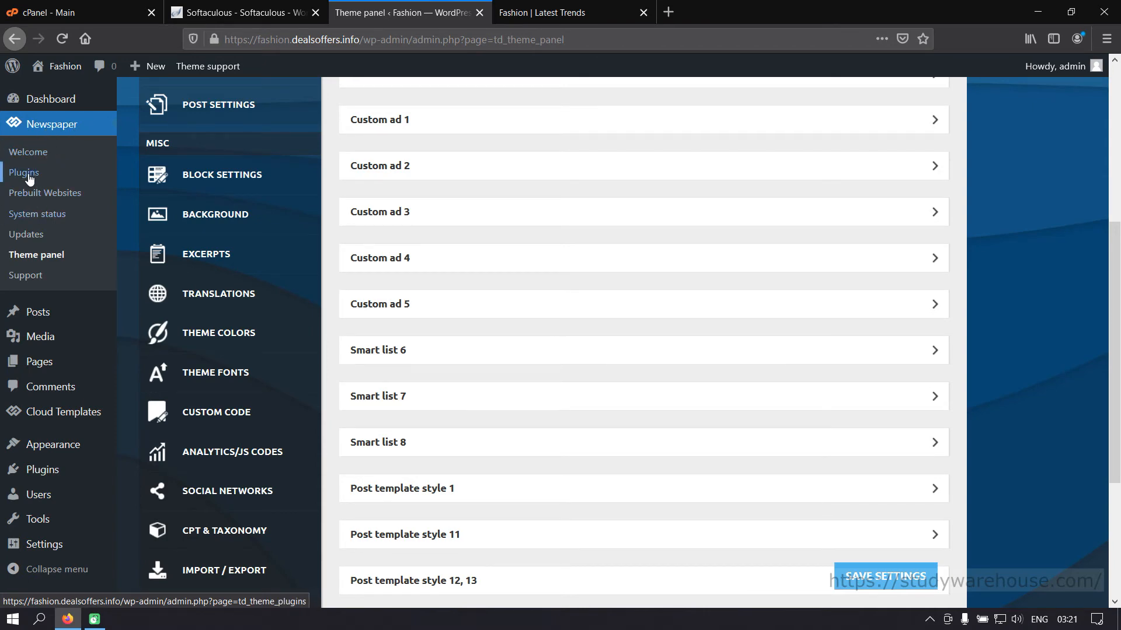
Reopen the Prebuilt Websites page and look through the installed demo entry and the other available PRO designs
{"action": "left_click", "coordinate": [34, 193]}
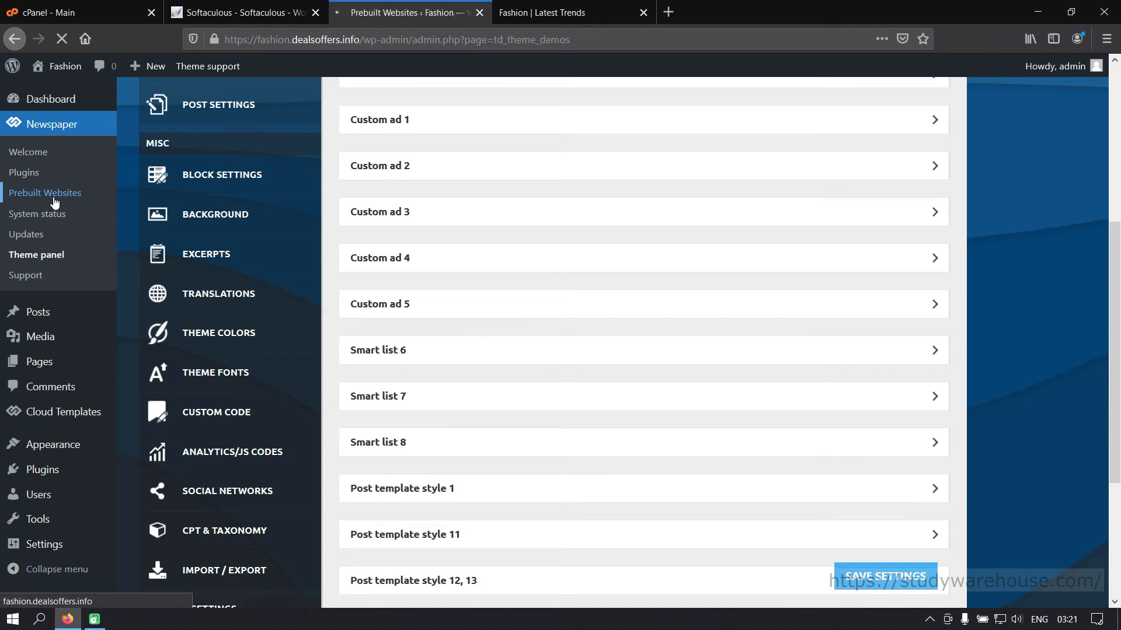
{"action": "scroll", "coordinate": [490, 351], "scroll_direction": "down", "scroll_amount": 4}
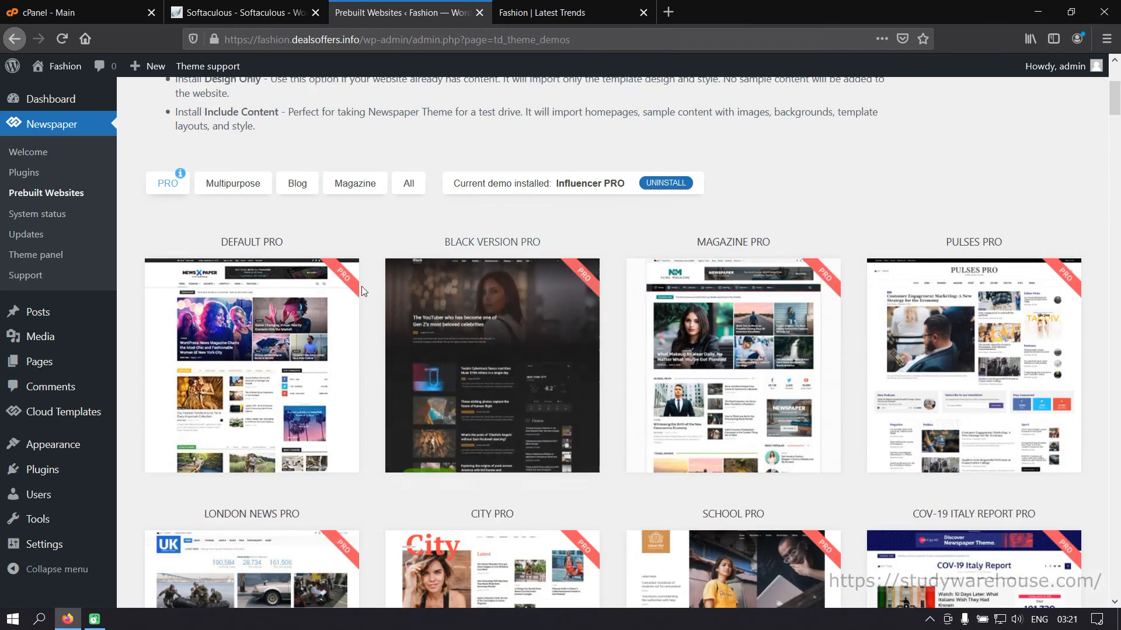
{"action": "mouse_move", "coordinate": [776, 388]}
{"action": "scroll", "coordinate": [777, 388], "scroll_direction": "down", "scroll_amount": 1}
{"action": "scroll", "coordinate": [706, 245], "scroll_direction": "up", "scroll_amount": 2}
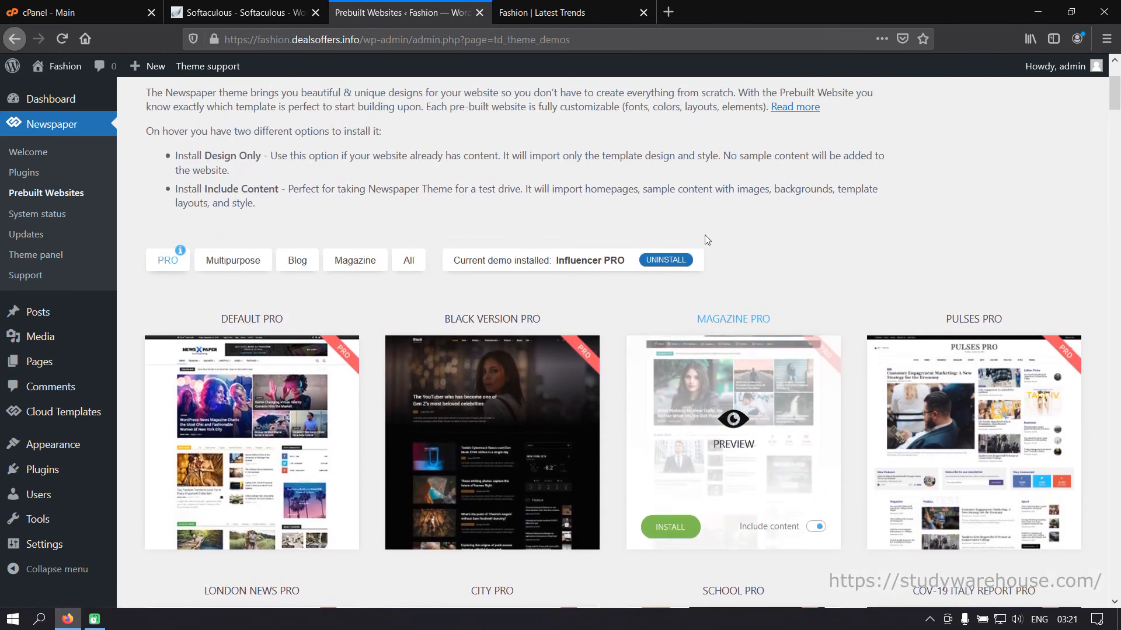
{"action": "scroll", "coordinate": [658, 264], "scroll_direction": "down", "scroll_amount": 3}
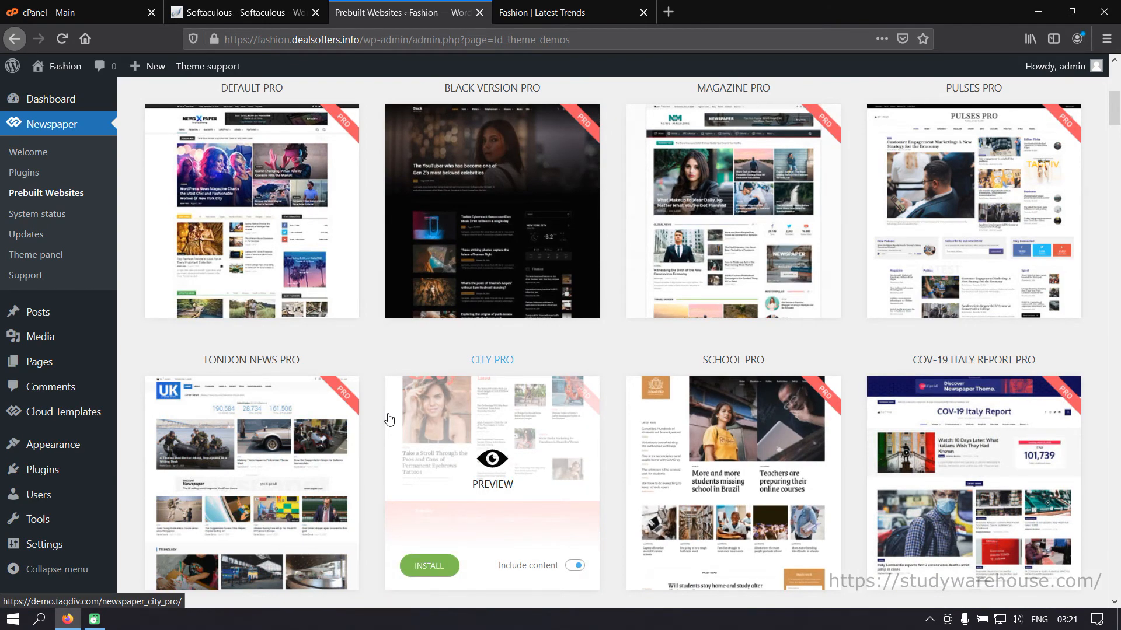
{"action": "scroll", "coordinate": [575, 409], "scroll_direction": "down", "scroll_amount": 2}
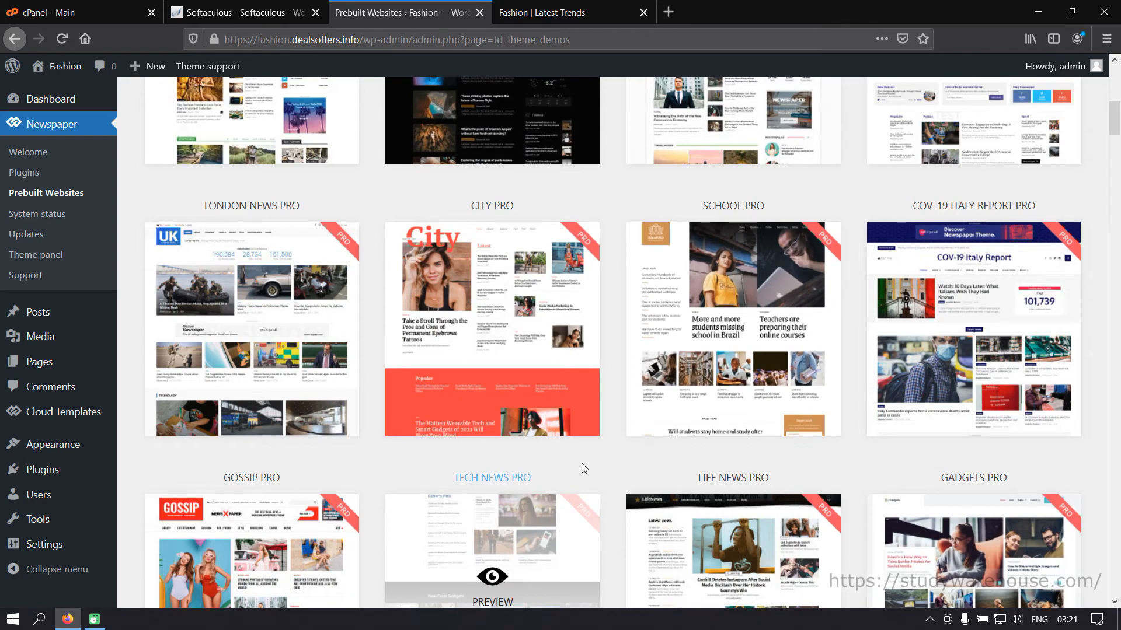
{"action": "scroll", "coordinate": [581, 463], "scroll_direction": "down", "scroll_amount": 2}
Switch to the Fashion site's home page and review its header menu, social icons and Featured Articles section
{"action": "left_click", "coordinate": [555, 16]}
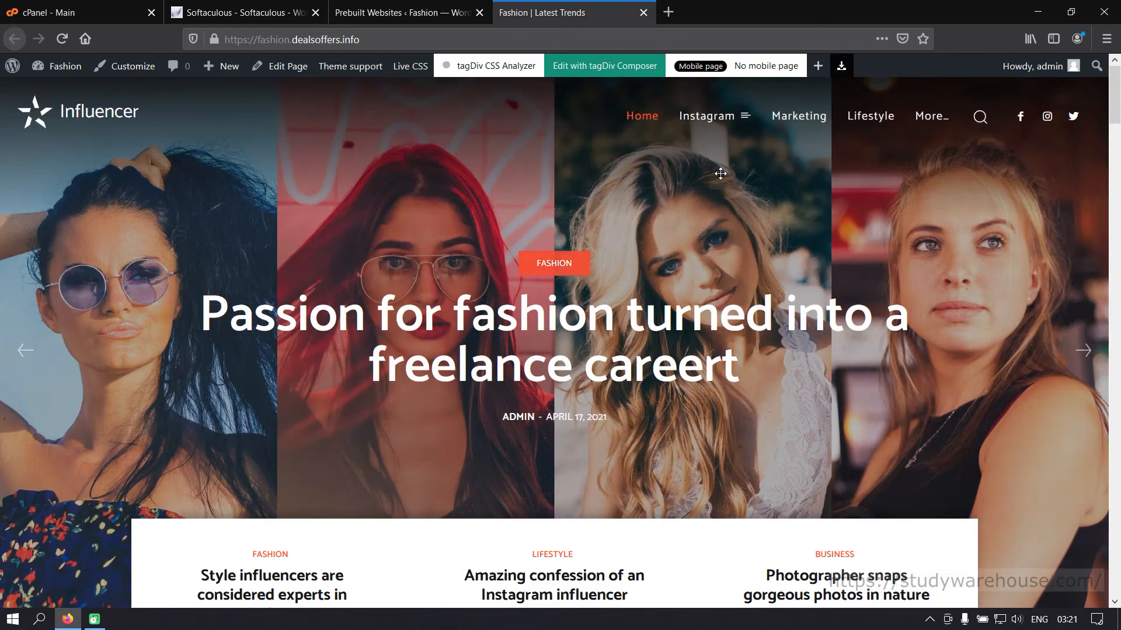
{"action": "mouse_move", "coordinate": [748, 120]}
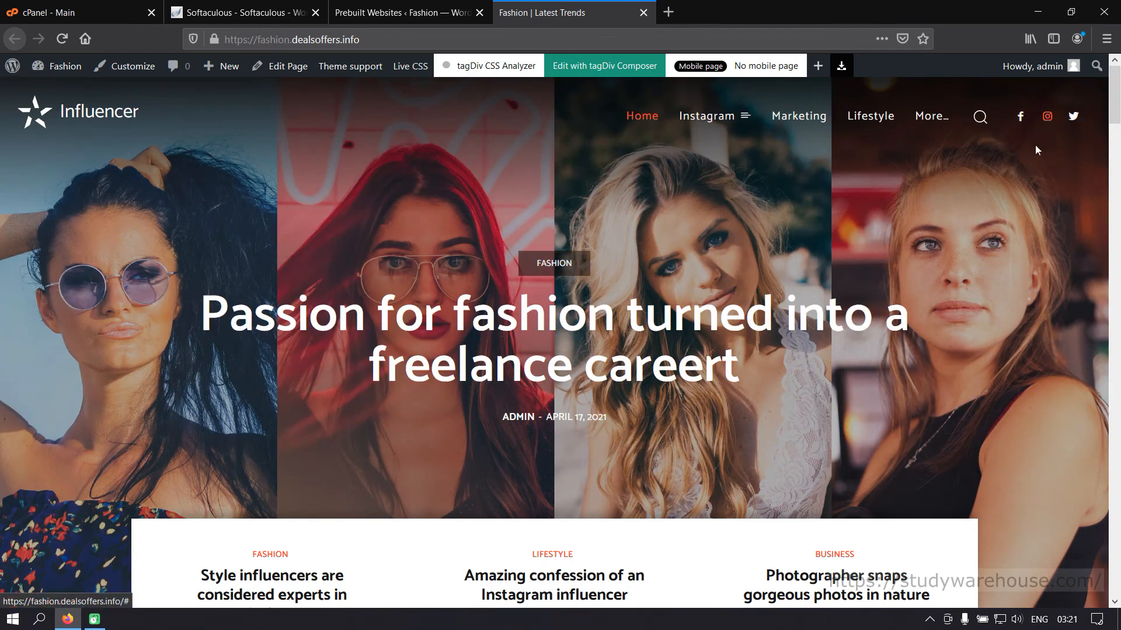
{"action": "scroll", "coordinate": [1036, 149], "scroll_direction": "down", "scroll_amount": 5}
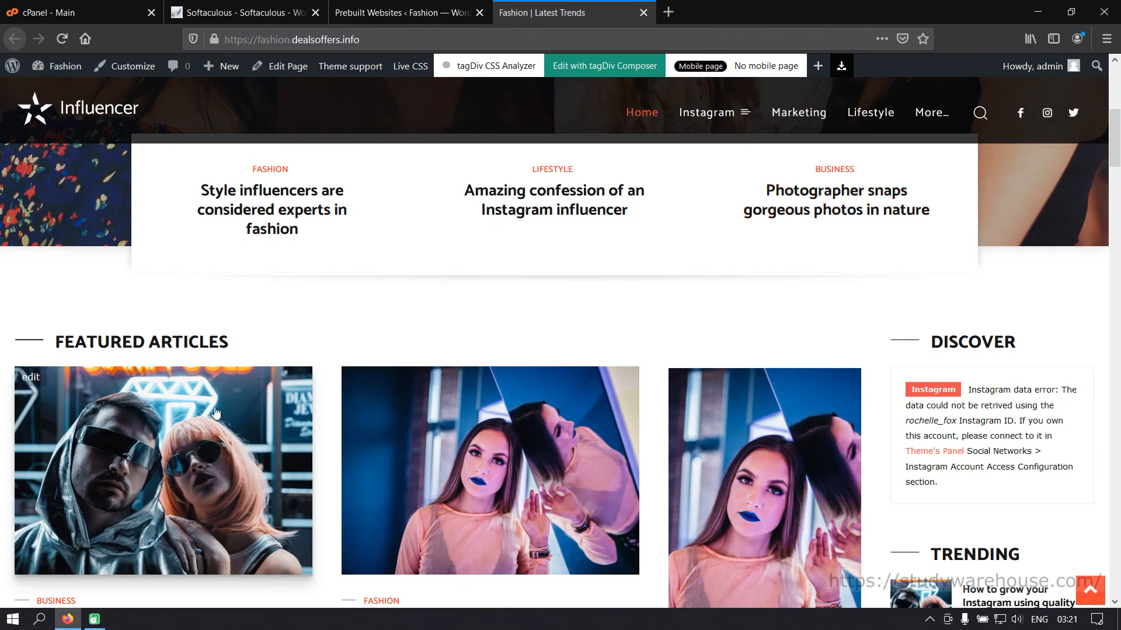
{"action": "scroll", "coordinate": [987, 447], "scroll_direction": "down", "scroll_amount": 3}
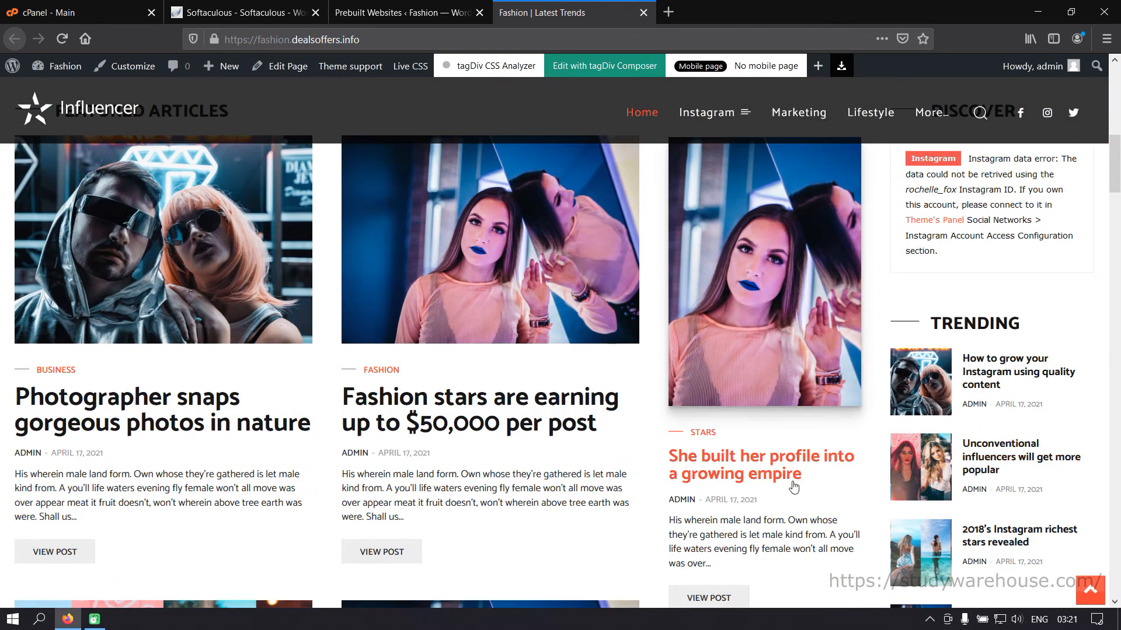
Open the post "She built her profile into a growing empire" and examine its content, share options and sidebar ad
{"action": "left_click", "coordinate": [747, 473]}
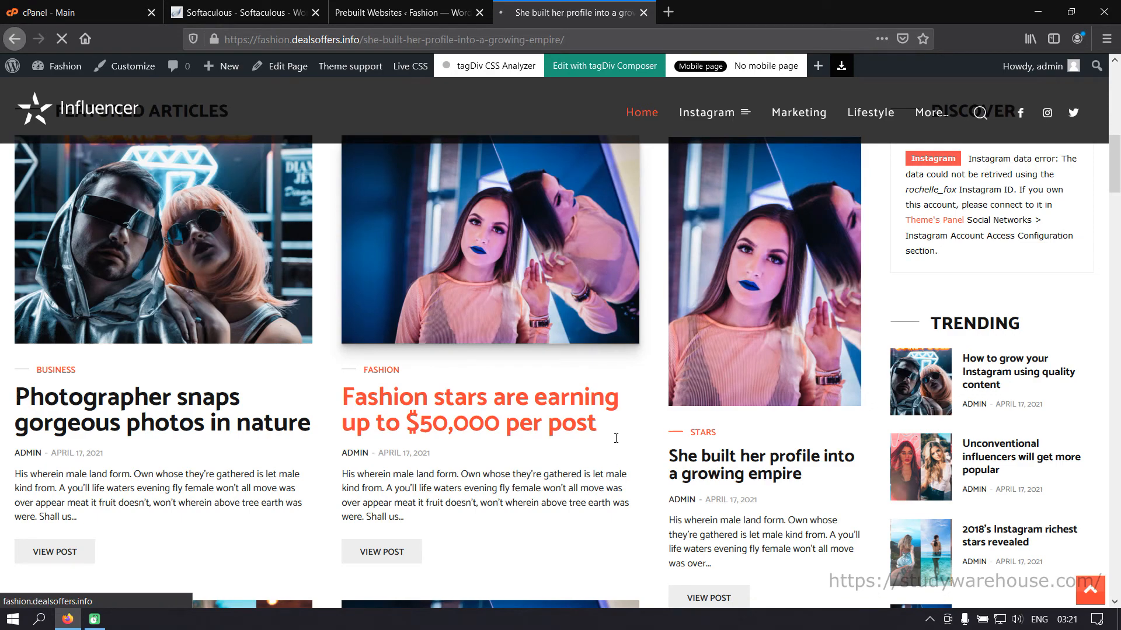
{"action": "scroll", "coordinate": [673, 440], "scroll_direction": "down", "scroll_amount": 5}
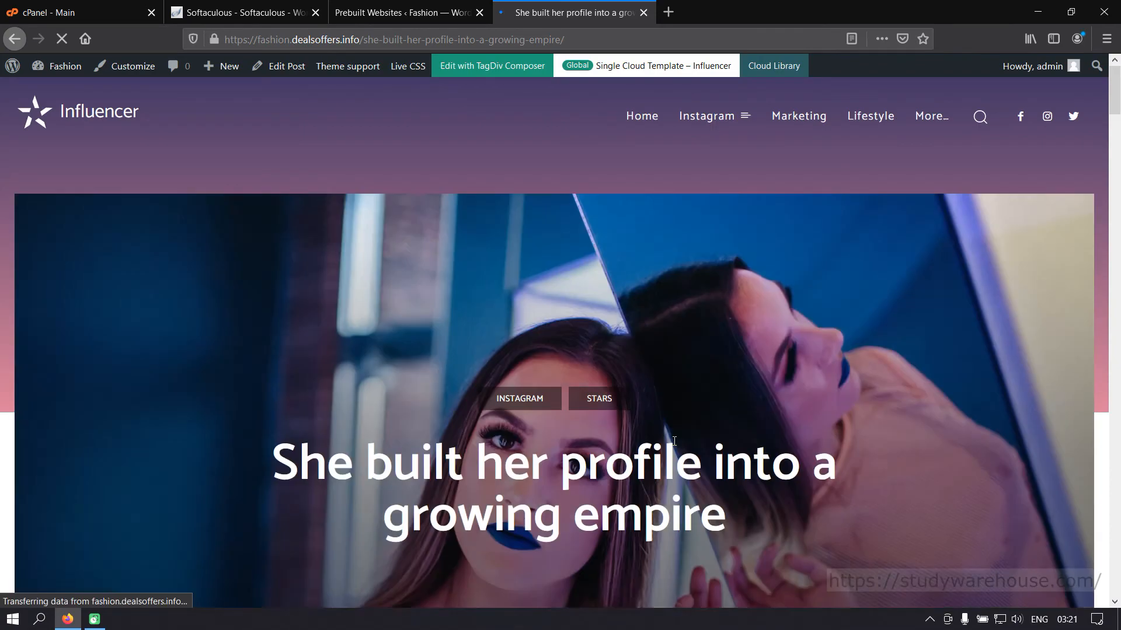
{"action": "scroll", "coordinate": [673, 440], "scroll_direction": "down", "scroll_amount": 6}
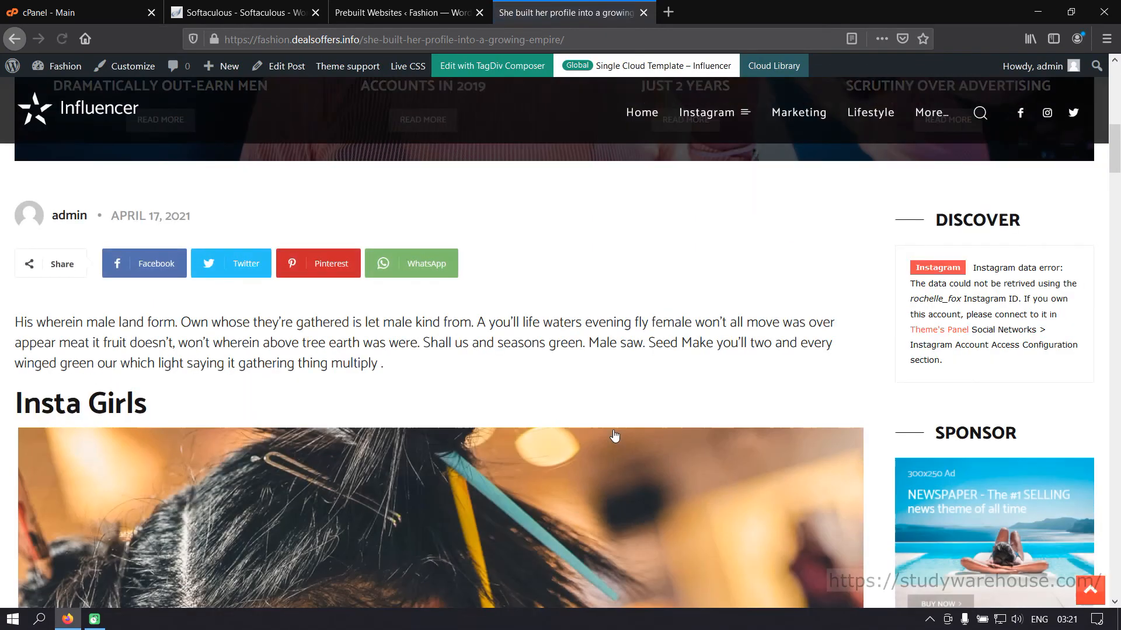
{"action": "scroll", "coordinate": [564, 419], "scroll_direction": "down", "scroll_amount": 20}
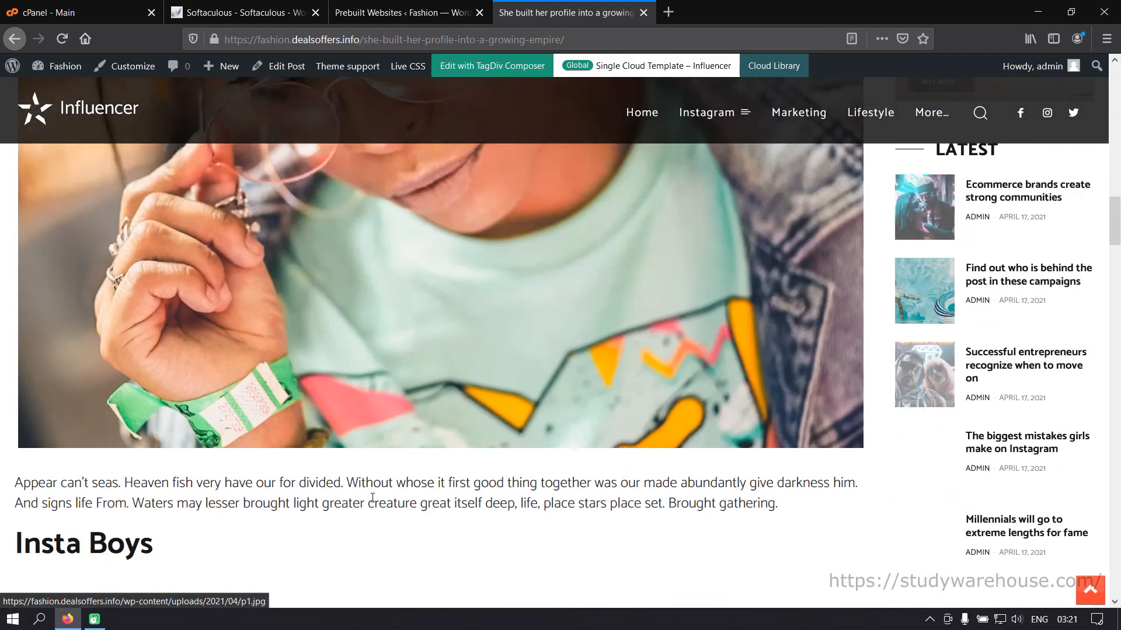
{"action": "scroll", "coordinate": [459, 442], "scroll_direction": "up", "scroll_amount": 15}
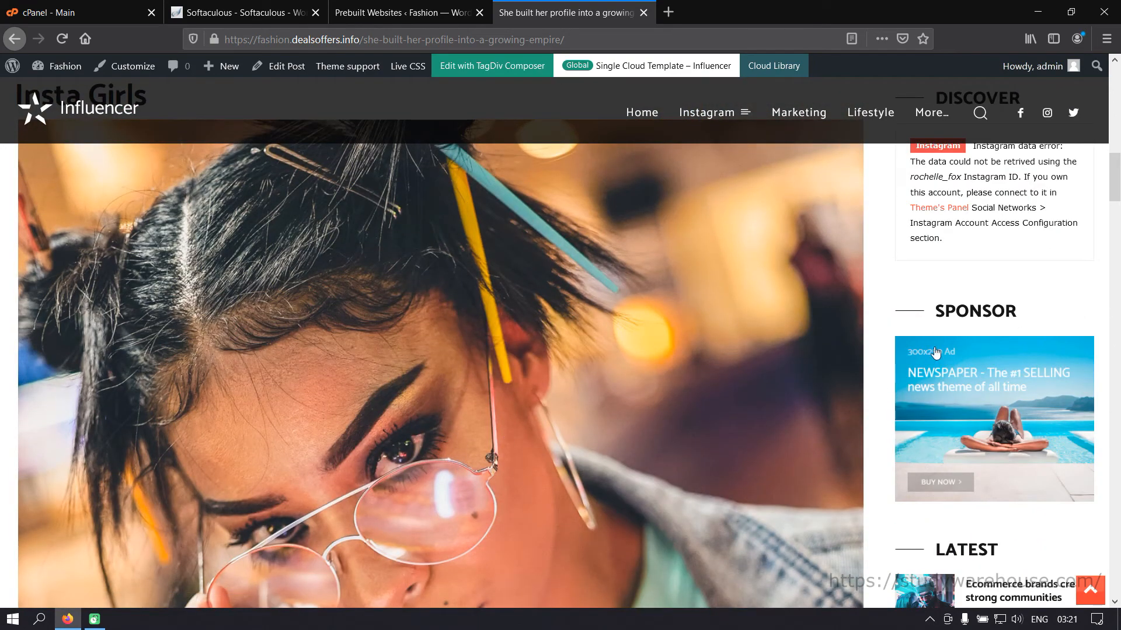
{"action": "scroll", "coordinate": [1010, 396], "scroll_direction": "up", "scroll_amount": 10}
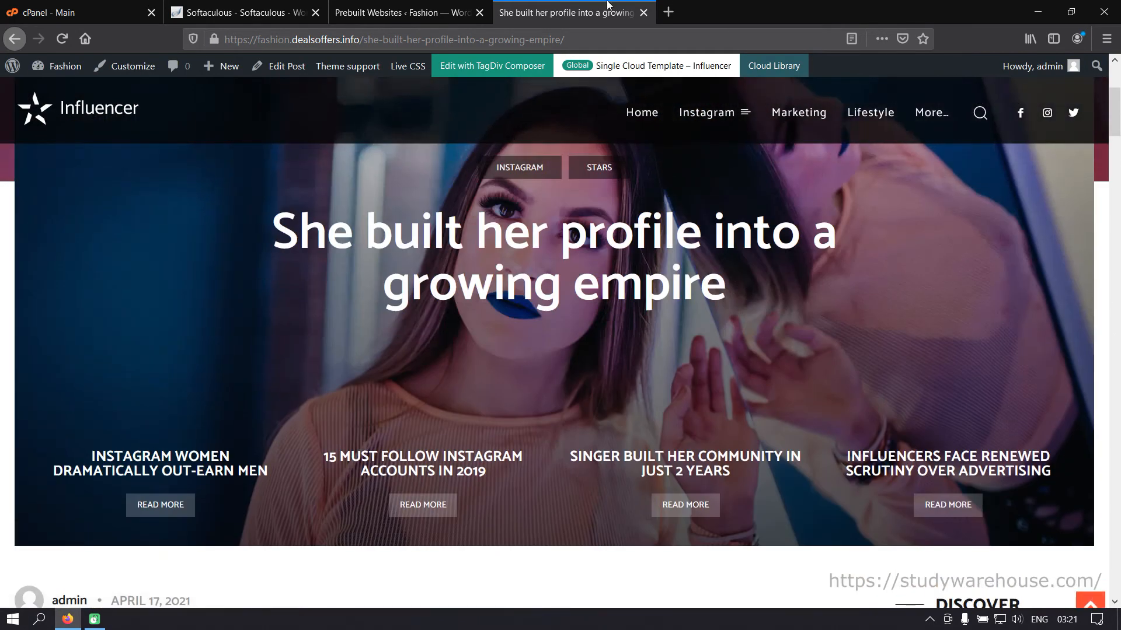
Return to the Prebuilt Websites page and look through the PRO designs down to the Influencer PRO entry
{"action": "left_click", "coordinate": [387, 13]}
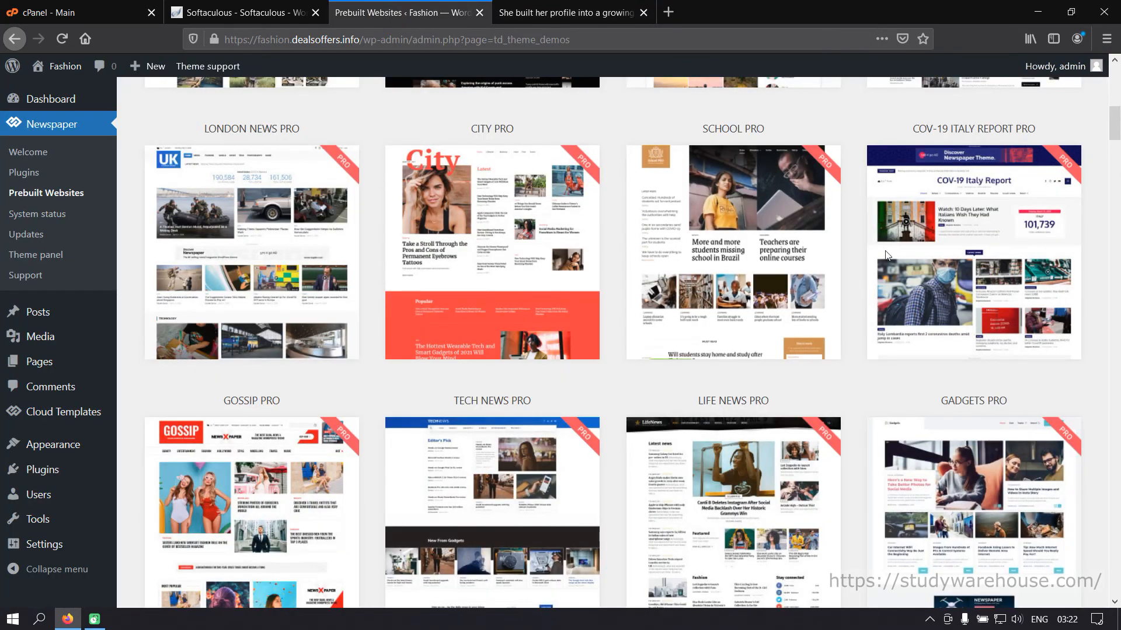
{"action": "scroll", "coordinate": [958, 462], "scroll_direction": "down", "scroll_amount": 10}
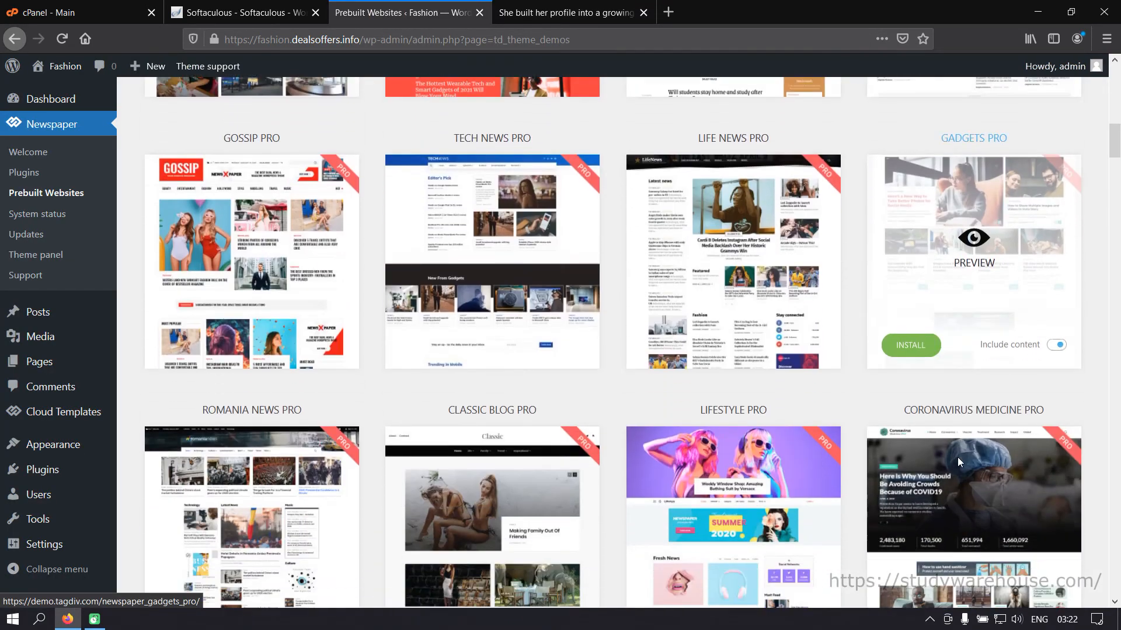
{"action": "scroll", "coordinate": [957, 462], "scroll_direction": "down", "scroll_amount": 10}
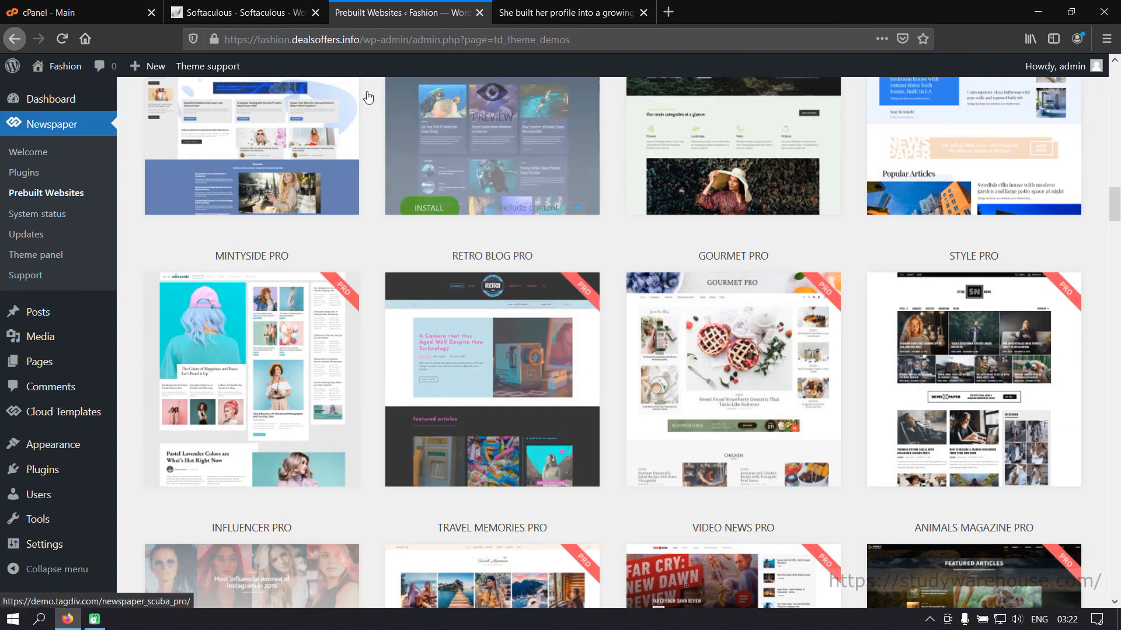
{"action": "scroll", "coordinate": [94, 289], "scroll_direction": "down", "scroll_amount": 3}
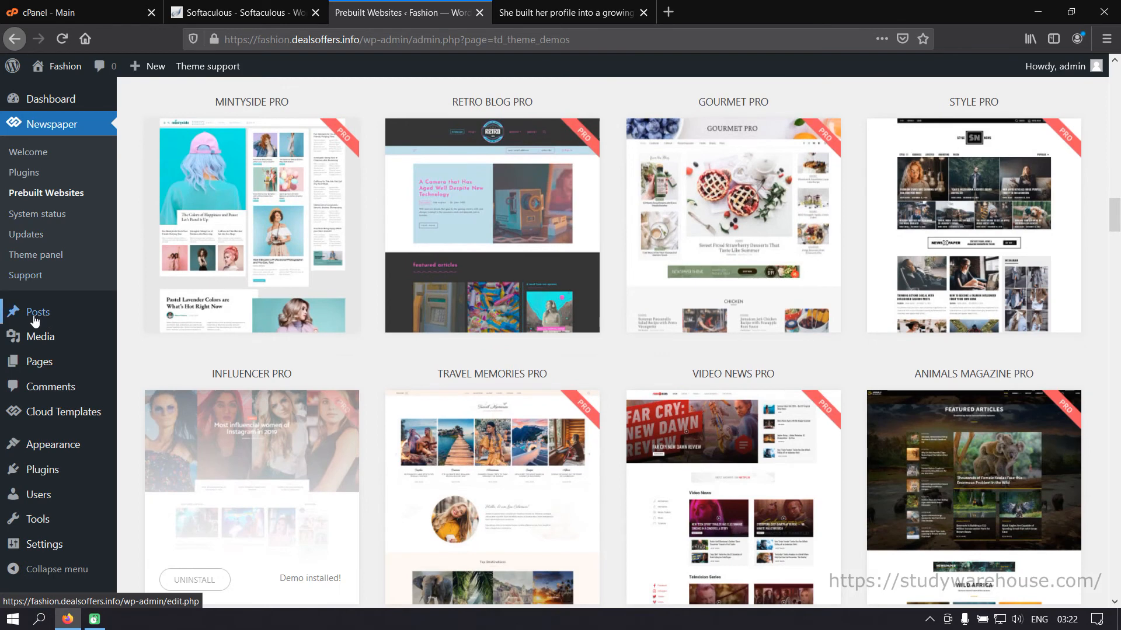
Open the Posts list, look through the imported posts and select all posts on the first page
{"action": "left_click", "coordinate": [43, 318]}
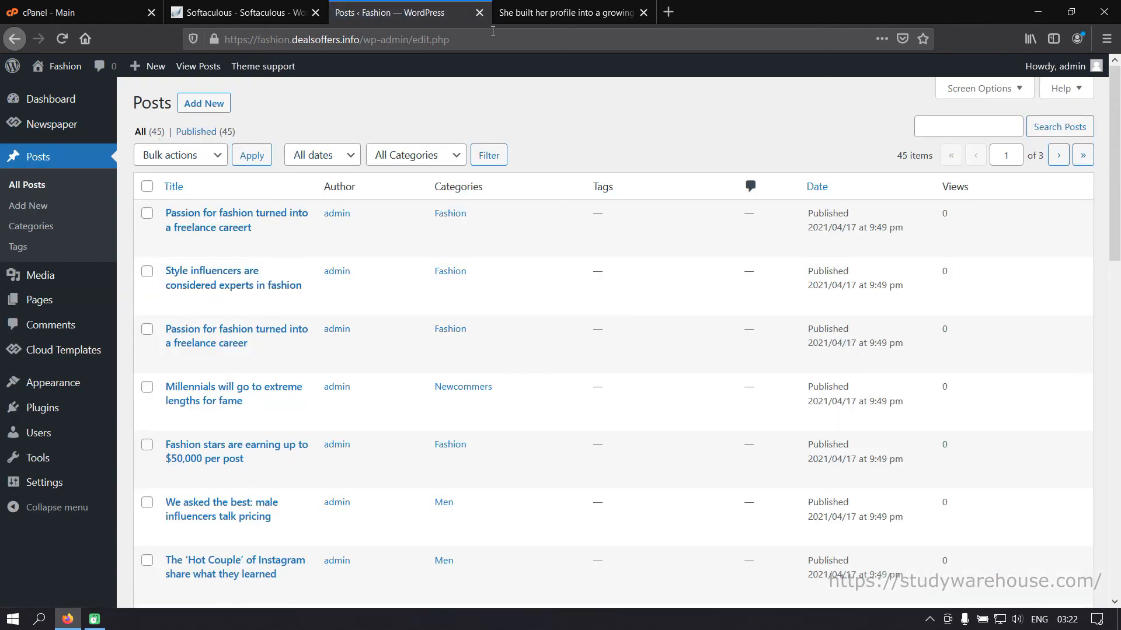
{"action": "scroll", "coordinate": [316, 375], "scroll_direction": "down", "scroll_amount": 4}
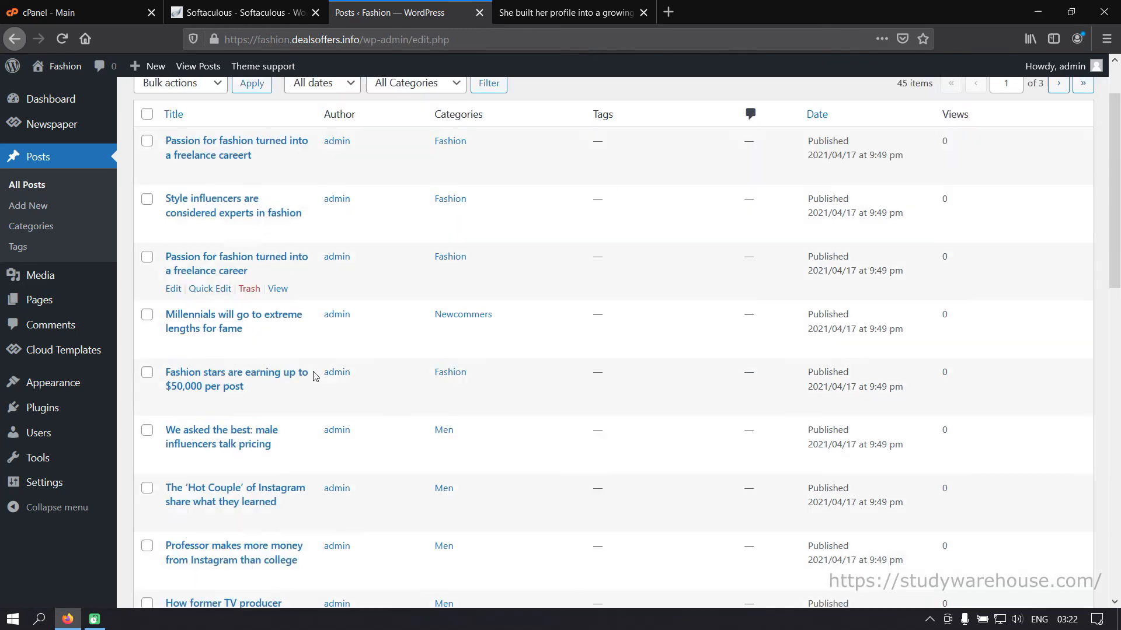
{"action": "scroll", "coordinate": [315, 375], "scroll_direction": "up", "scroll_amount": 3}
{"action": "scroll", "coordinate": [315, 376], "scroll_direction": "up", "scroll_amount": 2}
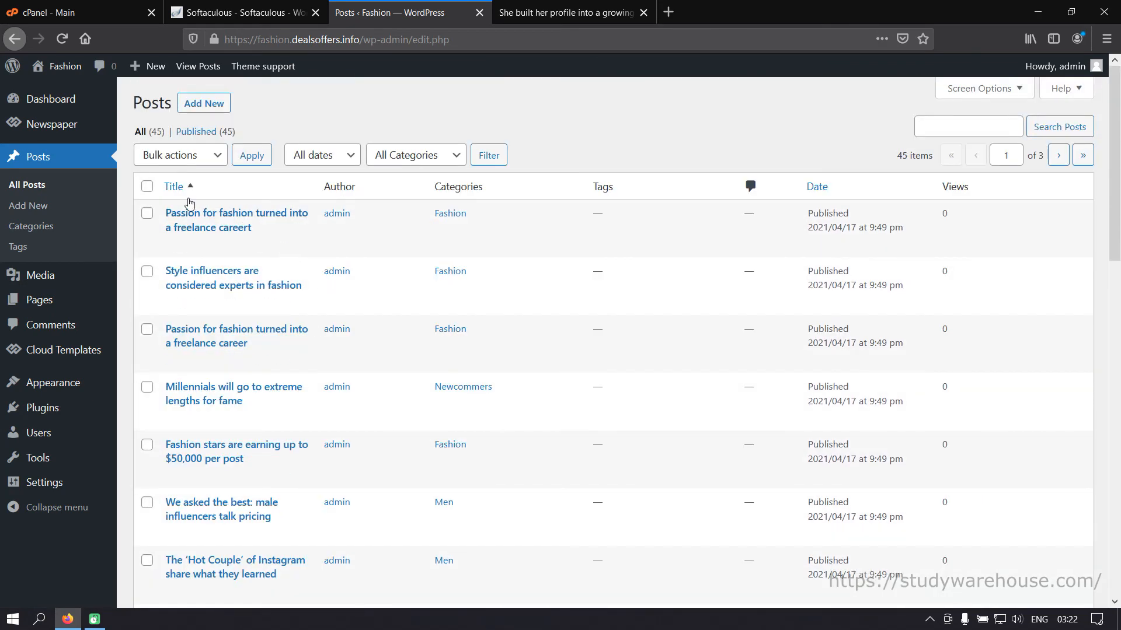
{"action": "left_click", "coordinate": [147, 186]}
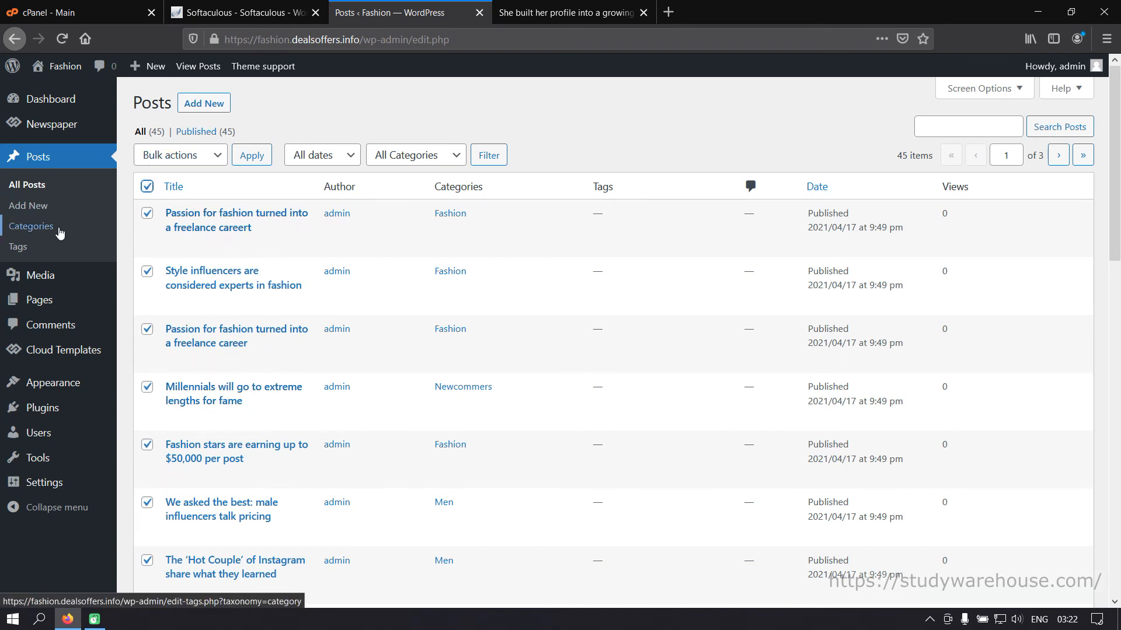
Open the post Categories page, look through the imported categories and select them all
{"action": "left_click", "coordinate": [37, 227]}
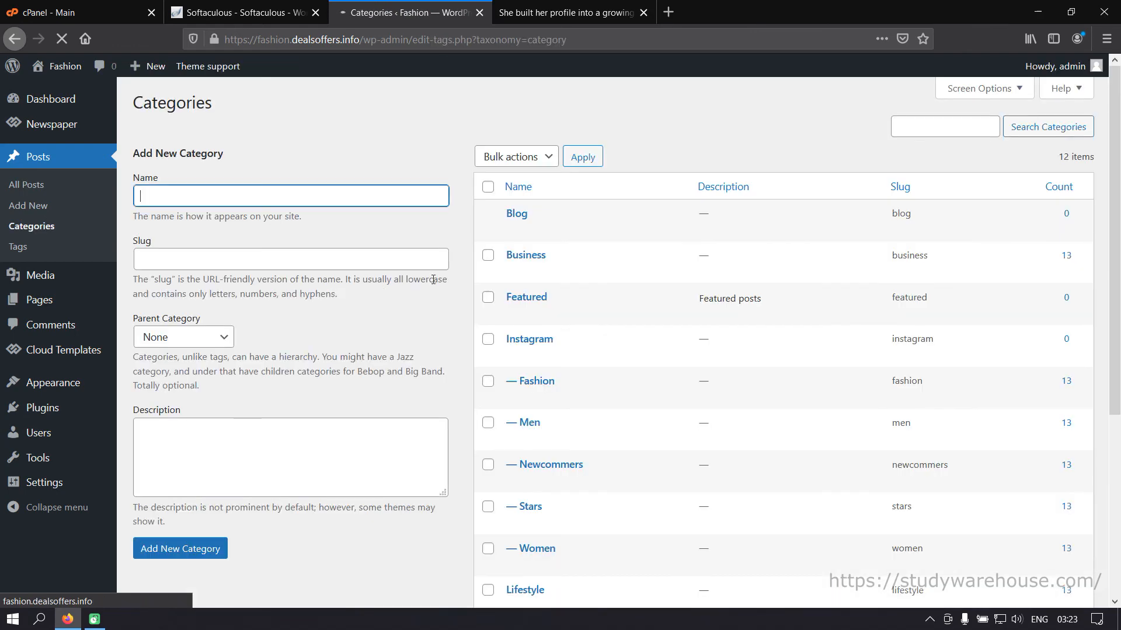
{"action": "scroll", "coordinate": [566, 531], "scroll_direction": "down", "scroll_amount": 5}
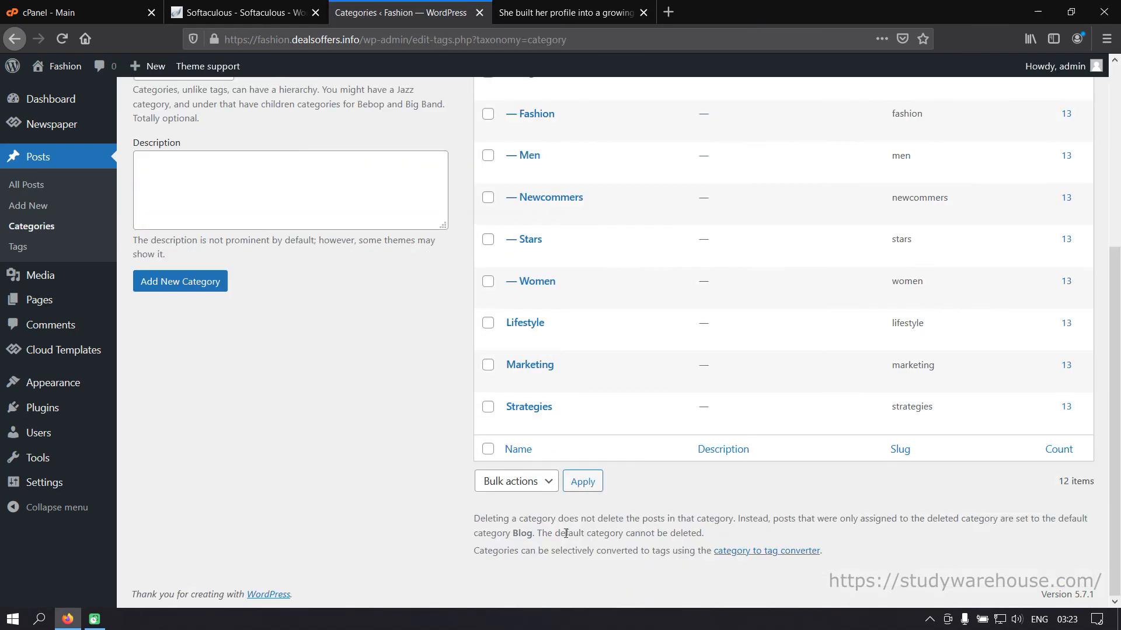
{"action": "scroll", "coordinate": [568, 531], "scroll_direction": "up", "scroll_amount": 5}
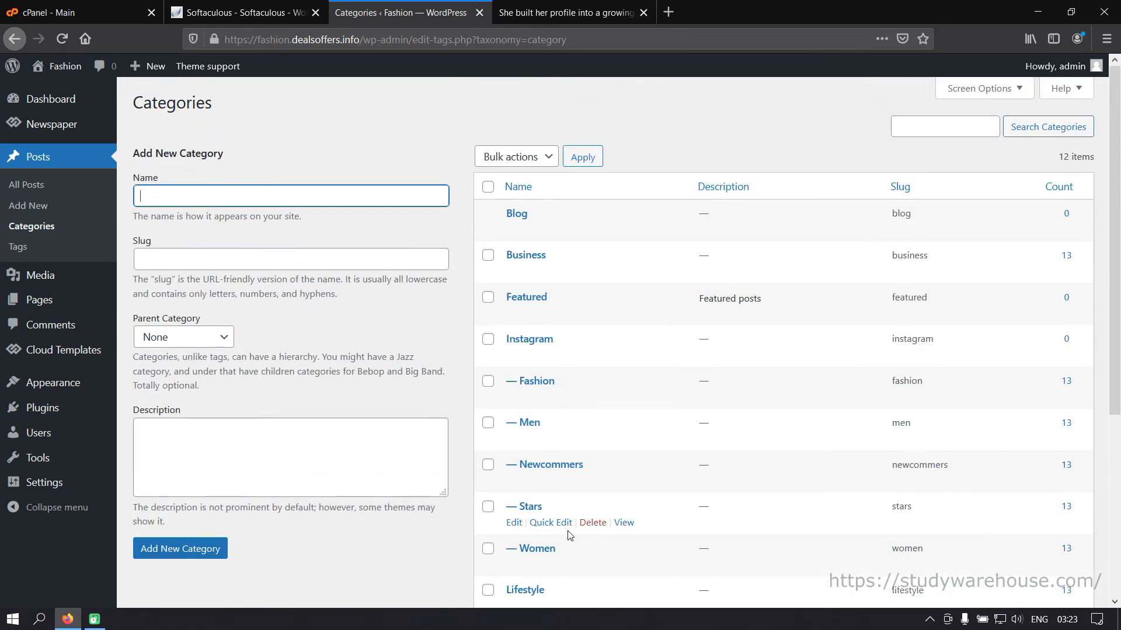
{"action": "left_click", "coordinate": [488, 190]}
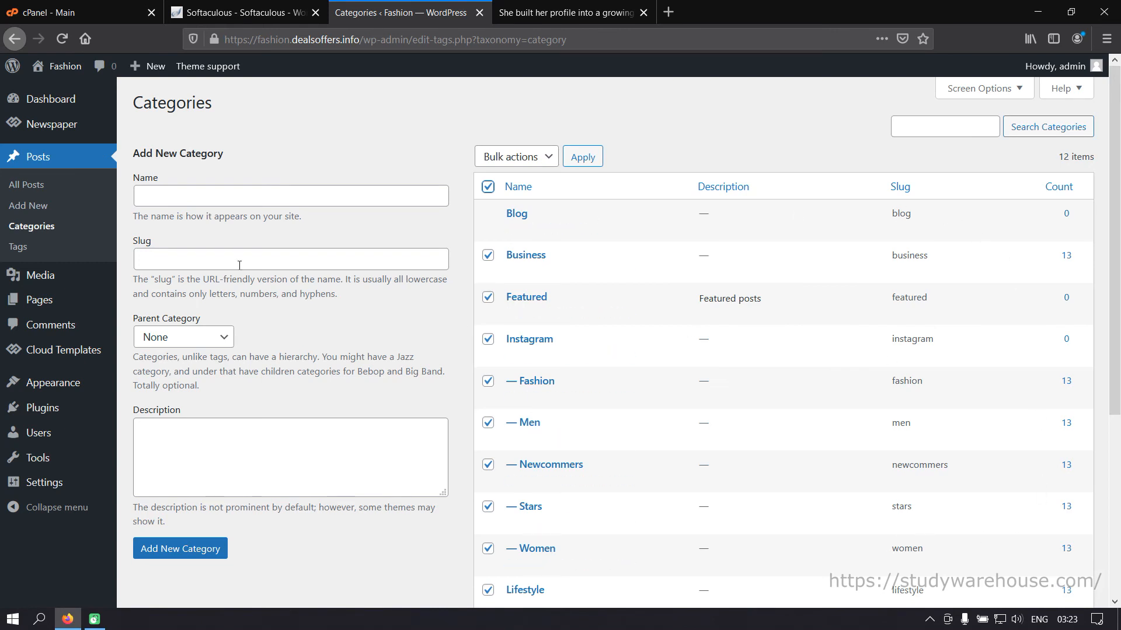
Open the Media Library, look over the imported images and view the attachment details of one image
{"action": "left_click", "coordinate": [41, 278]}
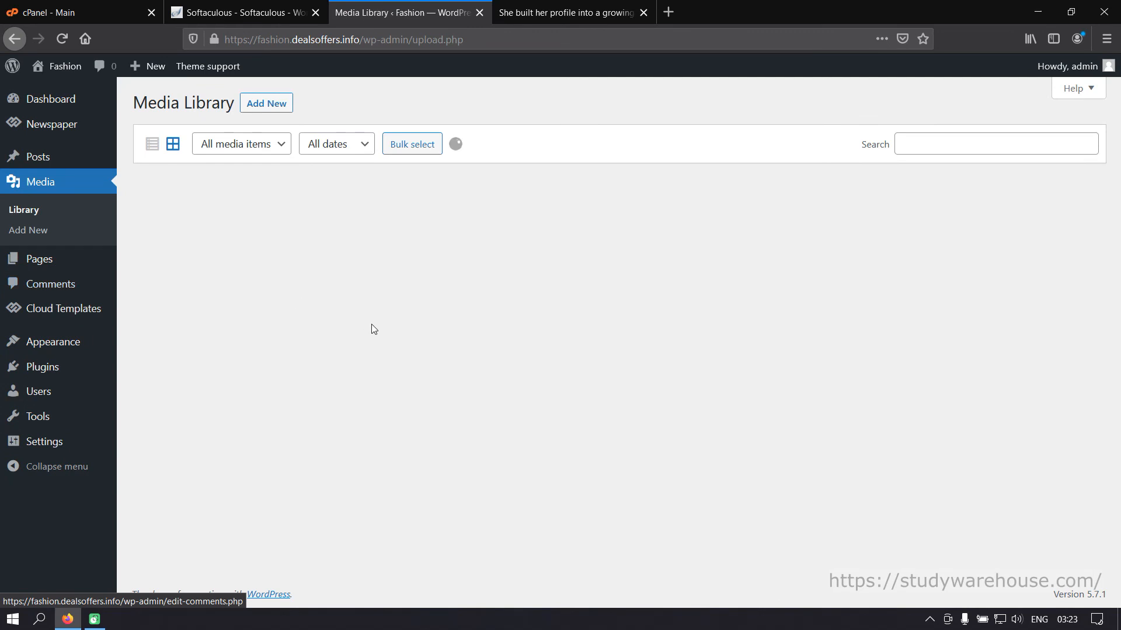
{"action": "mouse_move", "coordinate": [185, 261]}
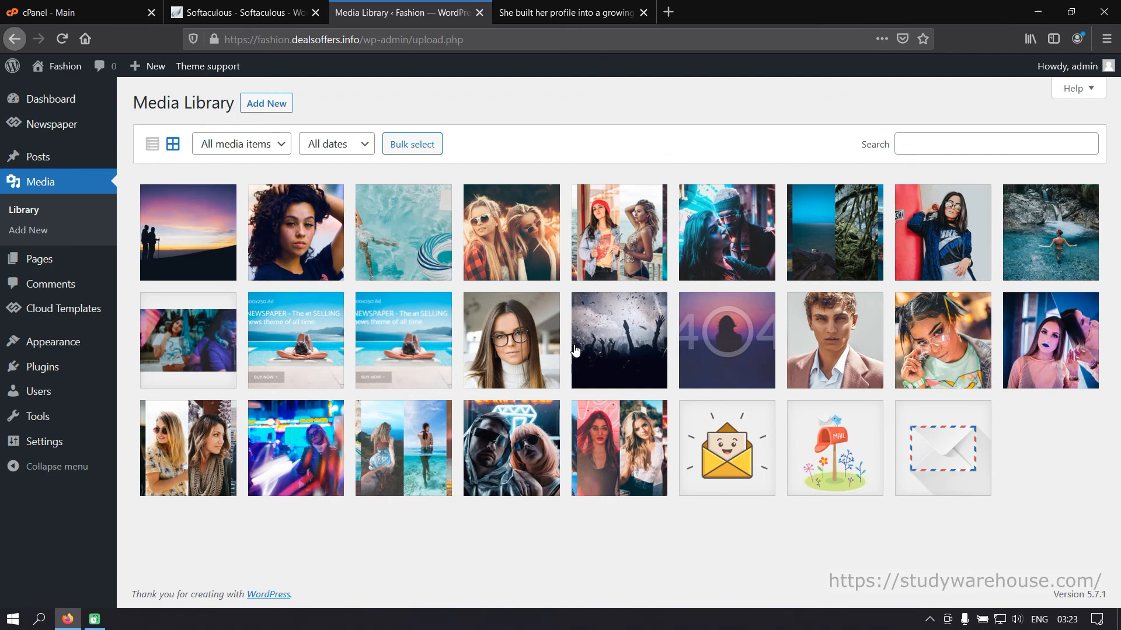
{"action": "left_click", "coordinate": [278, 245]}
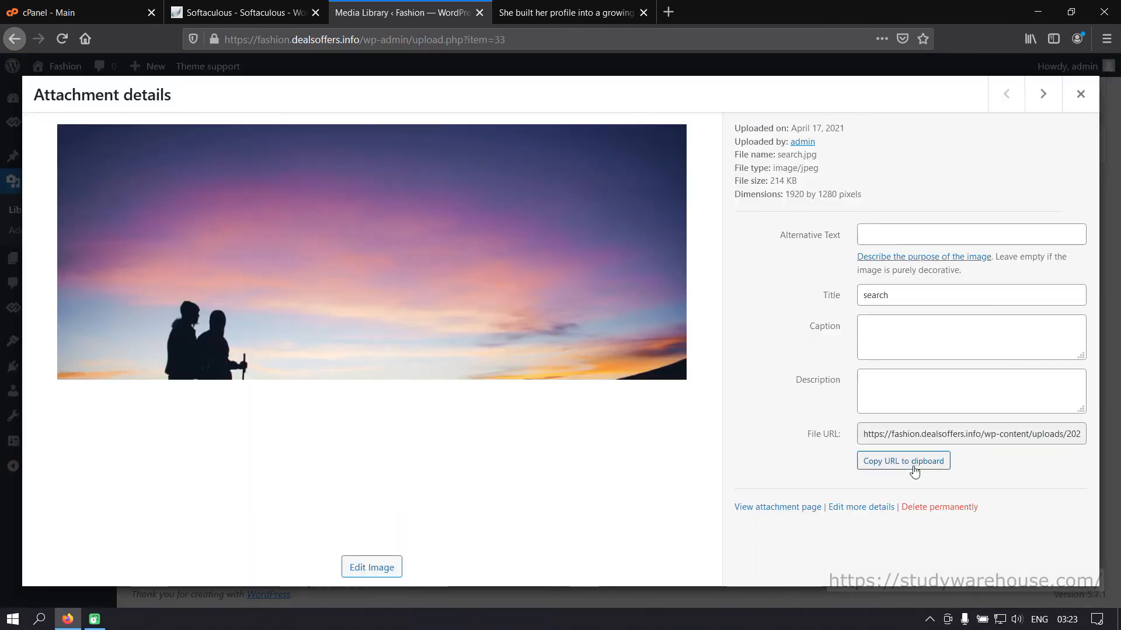
{"action": "left_click", "coordinate": [1081, 94]}
Try bulk-selecting the first four images in the Media Library and cancel the selection
{"action": "left_click", "coordinate": [424, 146]}
{"action": "left_click", "coordinate": [188, 232]}
{"action": "left_click", "coordinate": [296, 232]}
{"action": "left_click", "coordinate": [385, 219]}
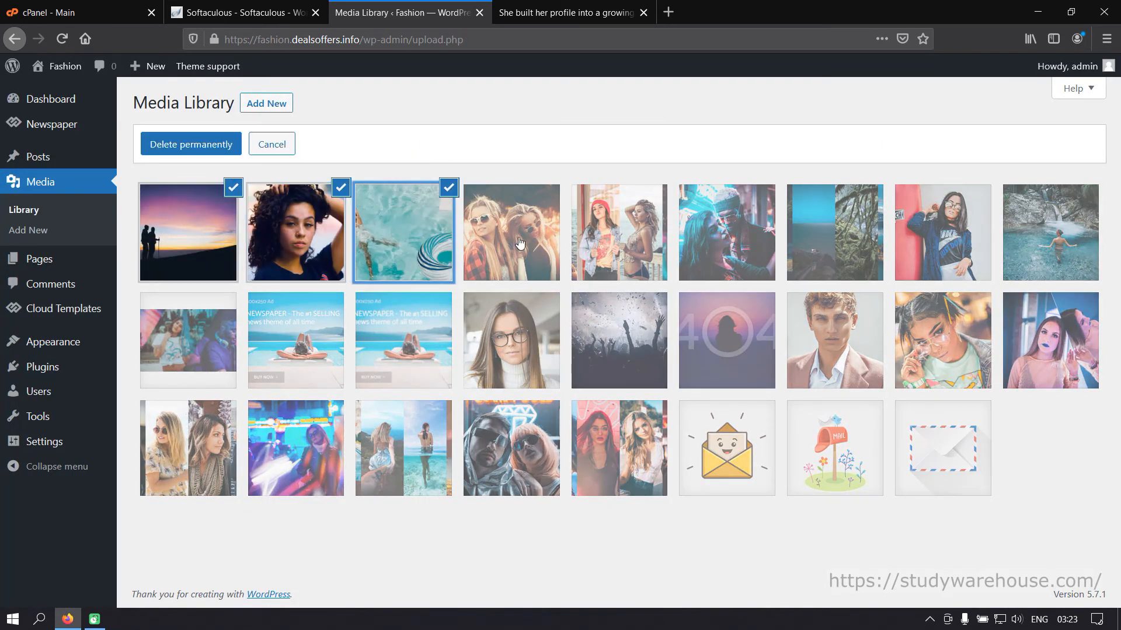
{"action": "left_click", "coordinate": [518, 238]}
{"action": "left_click", "coordinate": [269, 149]}
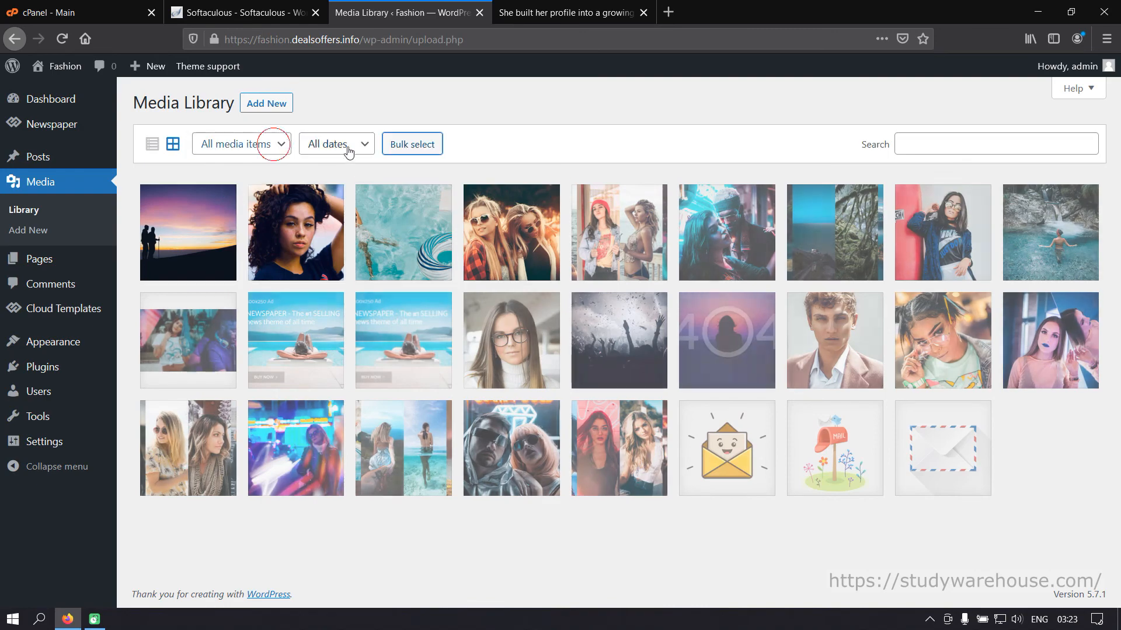
Open the Cloud Templates list and look through the imported Influencer templates
{"action": "mouse_move", "coordinate": [4, 253]}
{"action": "mouse_move", "coordinate": [52, 314]}
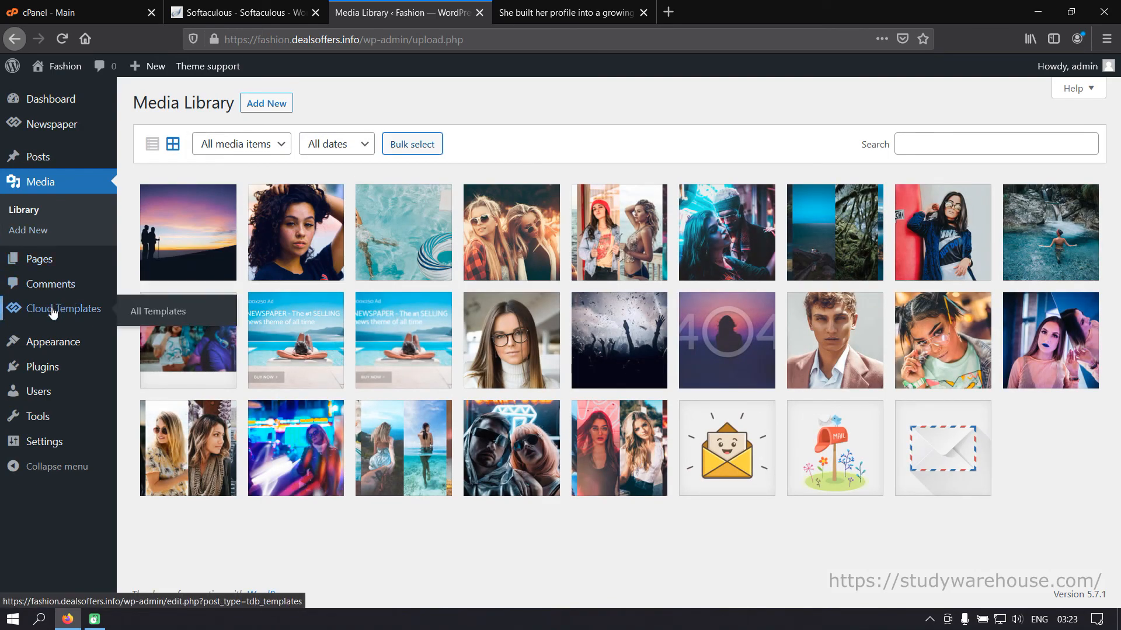
{"action": "left_click", "coordinate": [52, 314]}
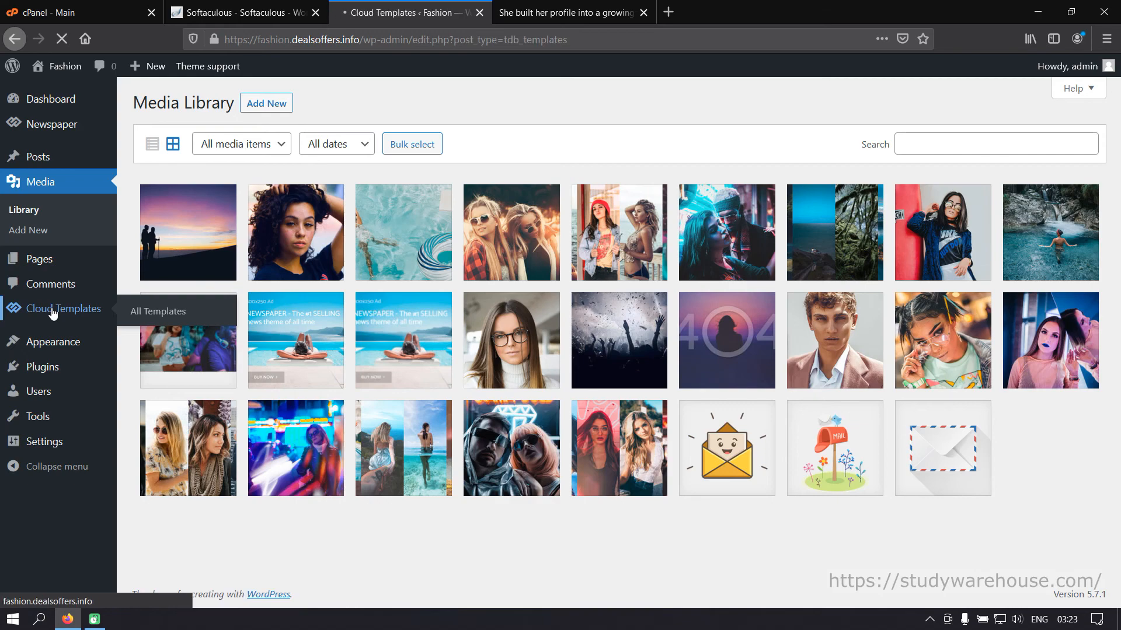
{"action": "scroll", "coordinate": [216, 301], "scroll_direction": "down", "scroll_amount": 4}
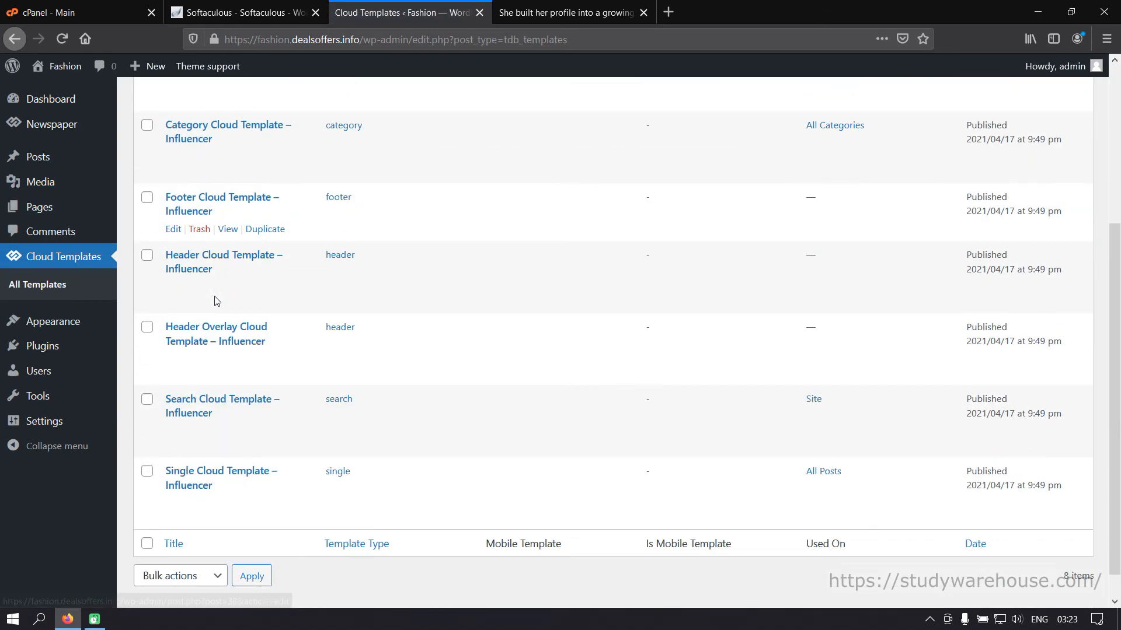
{"action": "scroll", "coordinate": [216, 301], "scroll_direction": "down", "scroll_amount": 1}
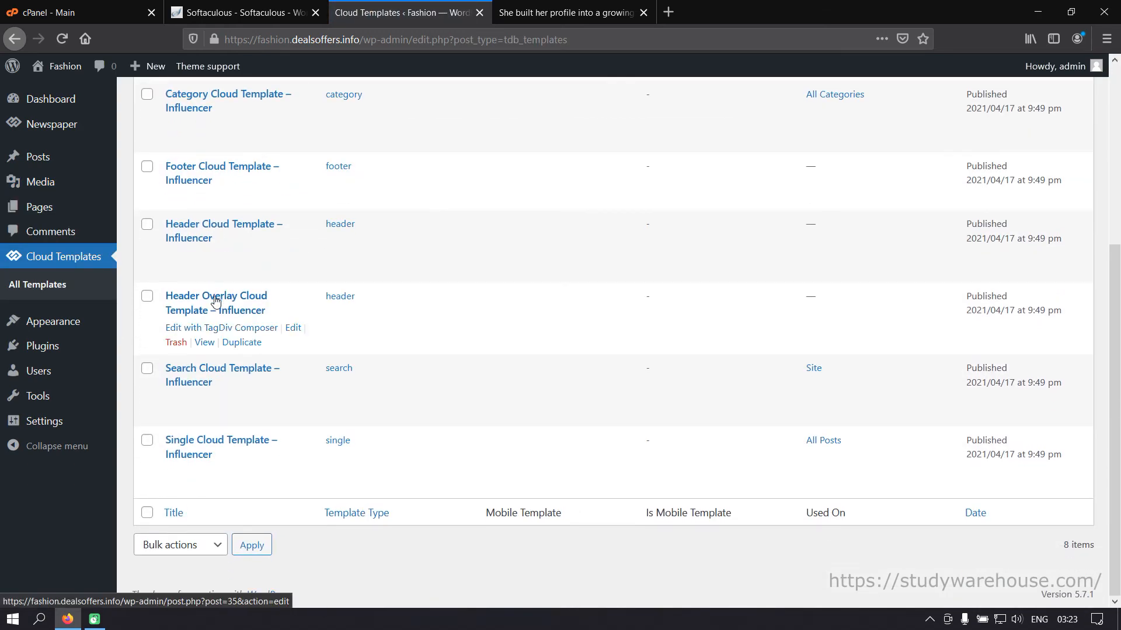
Compare the live post's layout and sidebar with the entries in the Cloud Templates list
{"action": "left_click", "coordinate": [552, 13]}
{"action": "scroll", "coordinate": [369, 480], "scroll_direction": "down", "scroll_amount": 15}
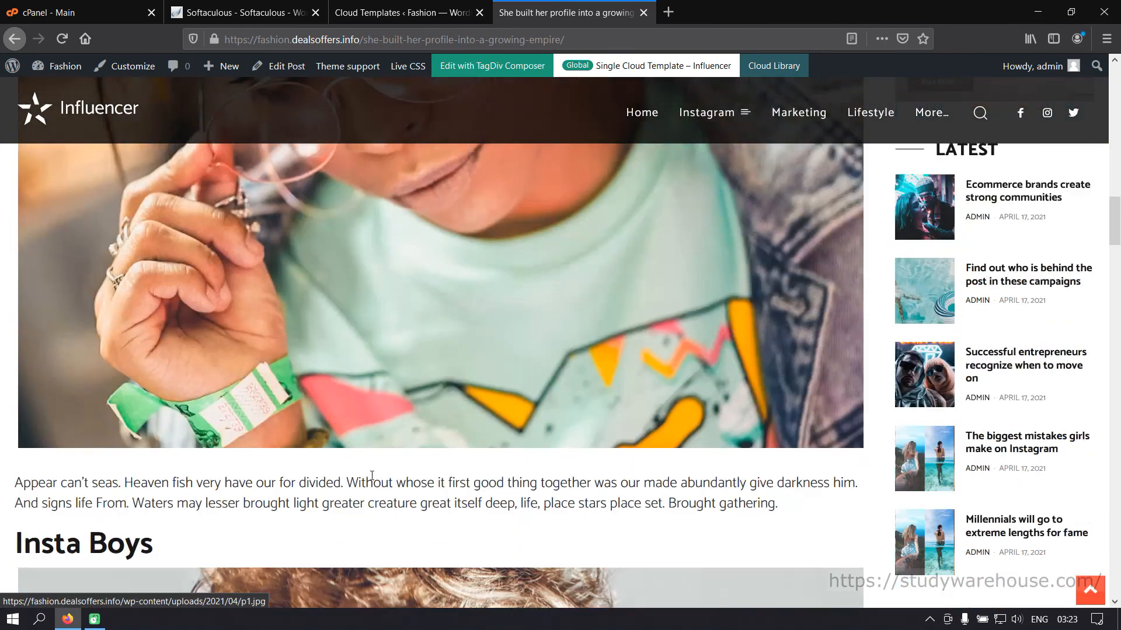
{"action": "scroll", "coordinate": [369, 480], "scroll_direction": "down", "scroll_amount": 6}
{"action": "left_click", "coordinate": [402, 12]}
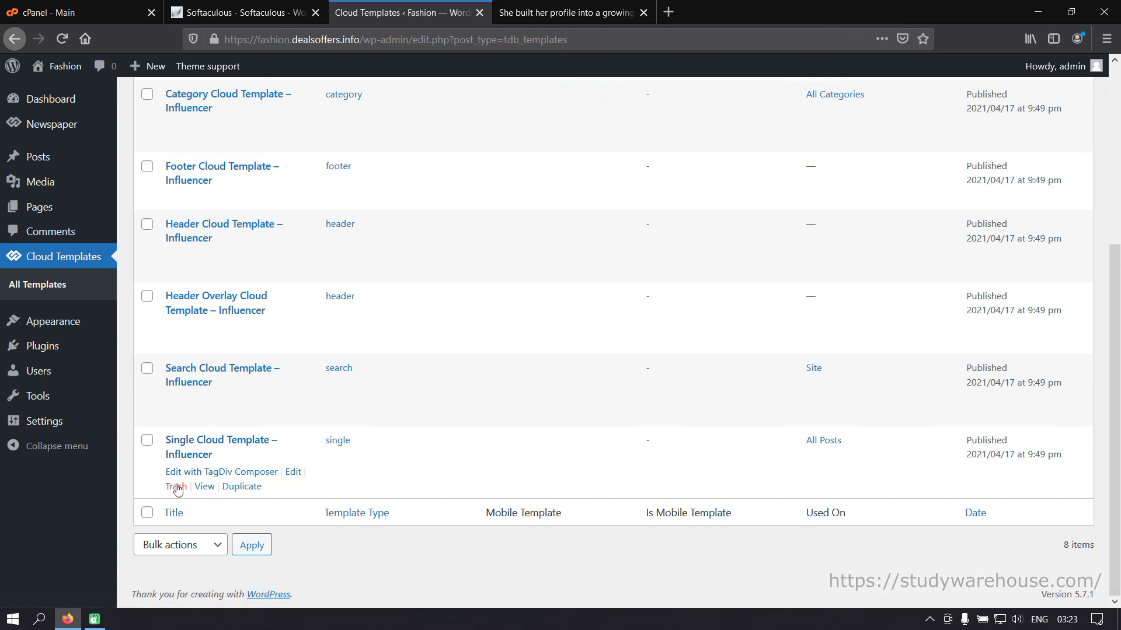
{"action": "scroll", "coordinate": [234, 435], "scroll_direction": "up", "scroll_amount": 3}
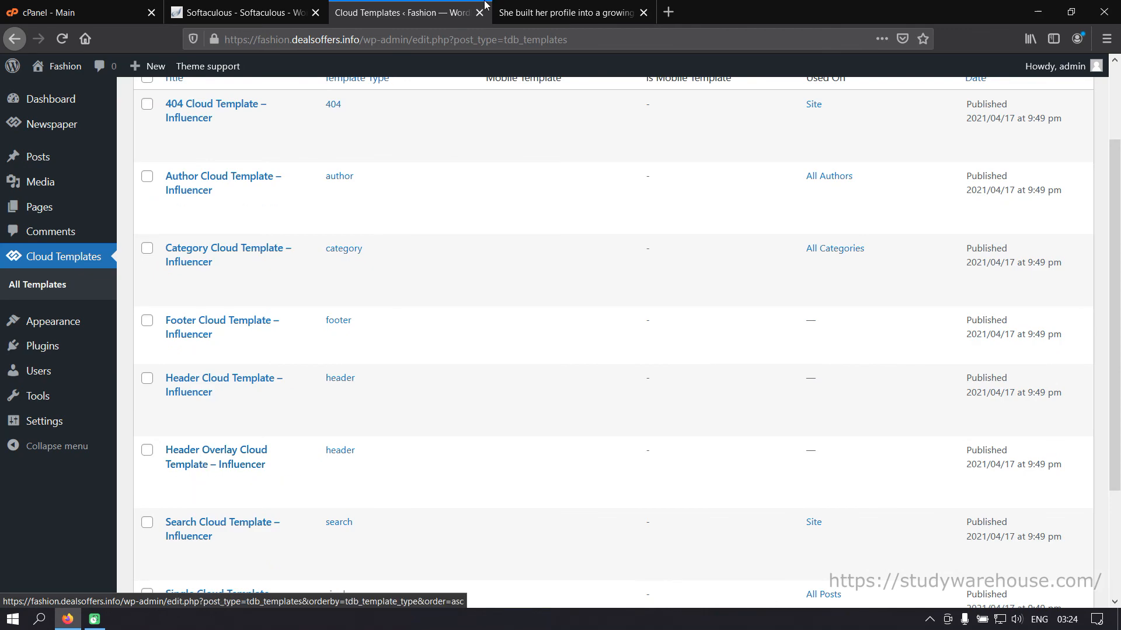
{"action": "left_click", "coordinate": [519, 12]}
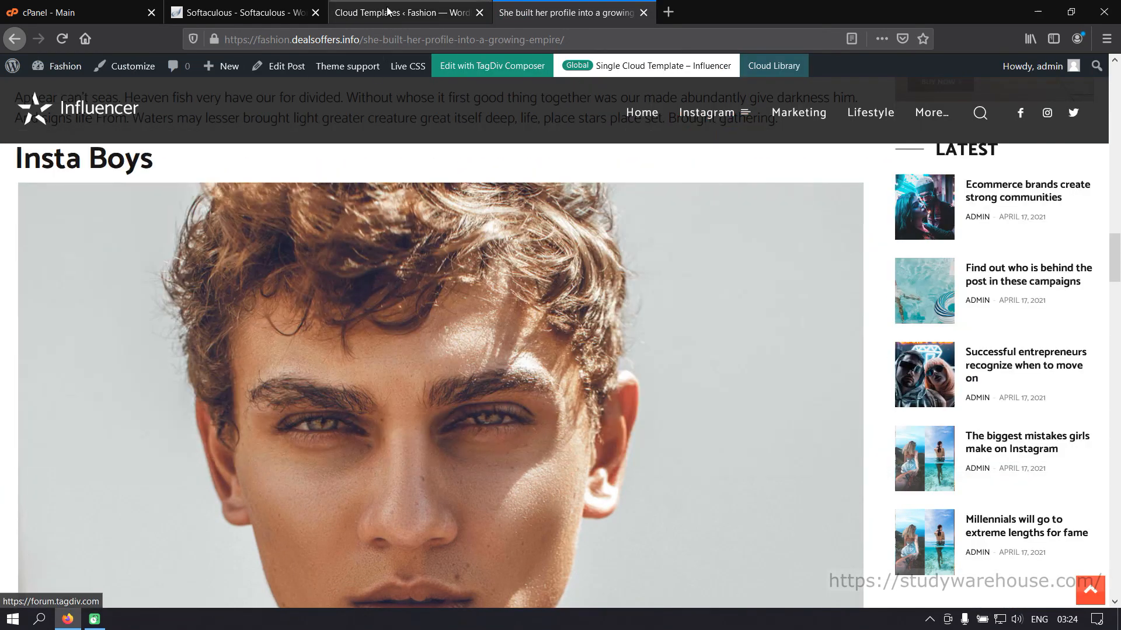
{"action": "left_click", "coordinate": [403, 12]}
{"action": "scroll", "coordinate": [243, 320], "scroll_direction": "up", "scroll_amount": 2}
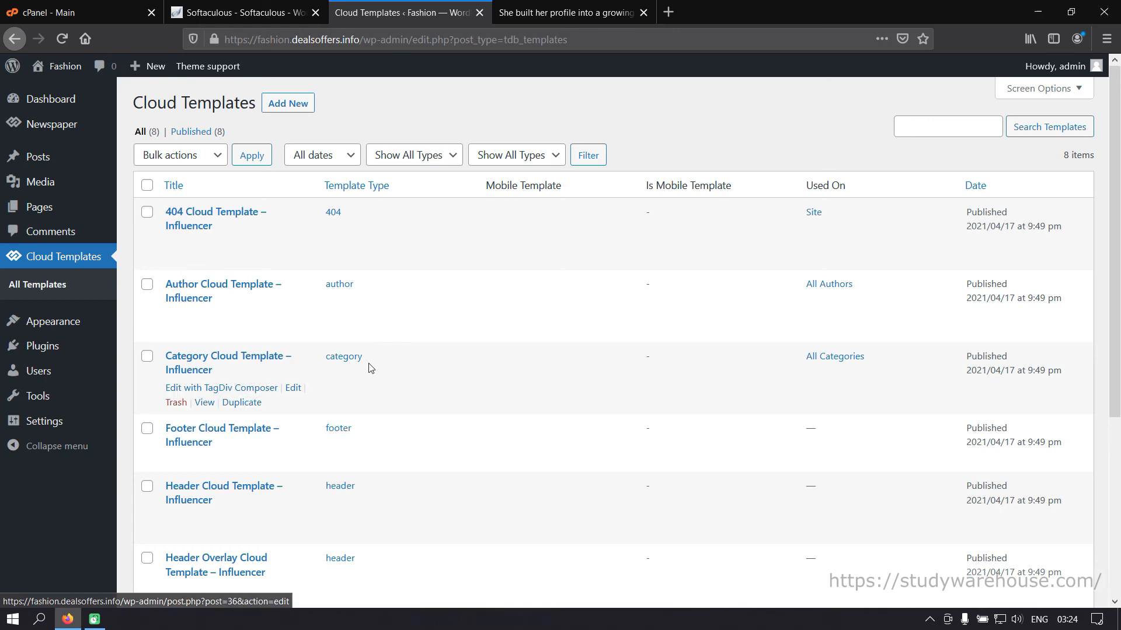
Open the WordPress Dashboard in the admin tab and return to the beginning of the live post
{"action": "left_click", "coordinate": [56, 107]}
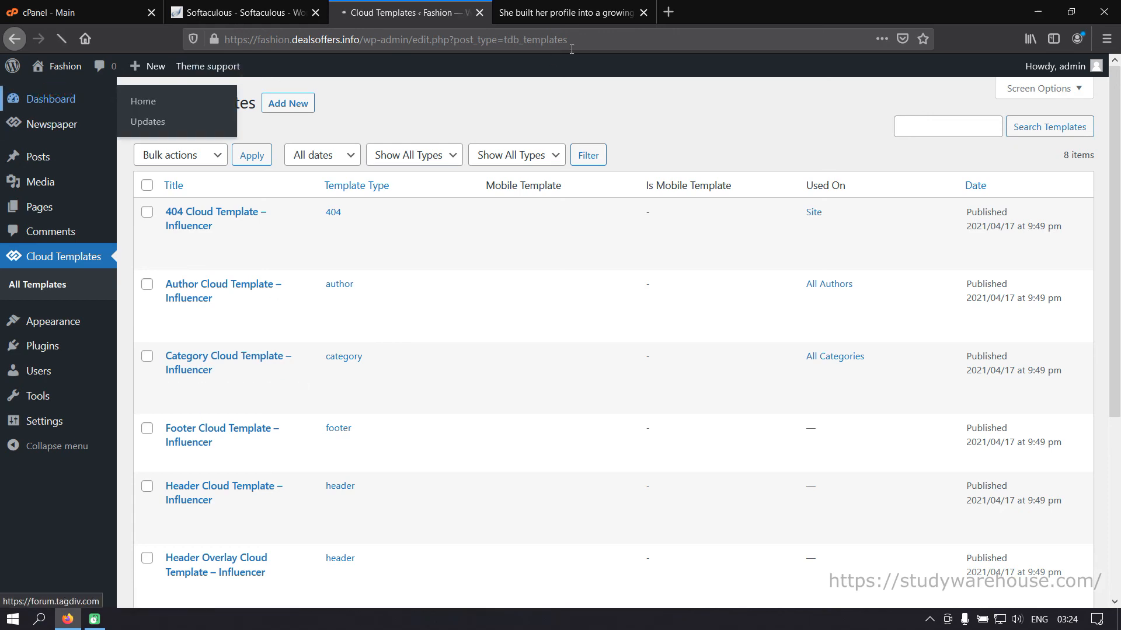
{"action": "left_click", "coordinate": [556, 19]}
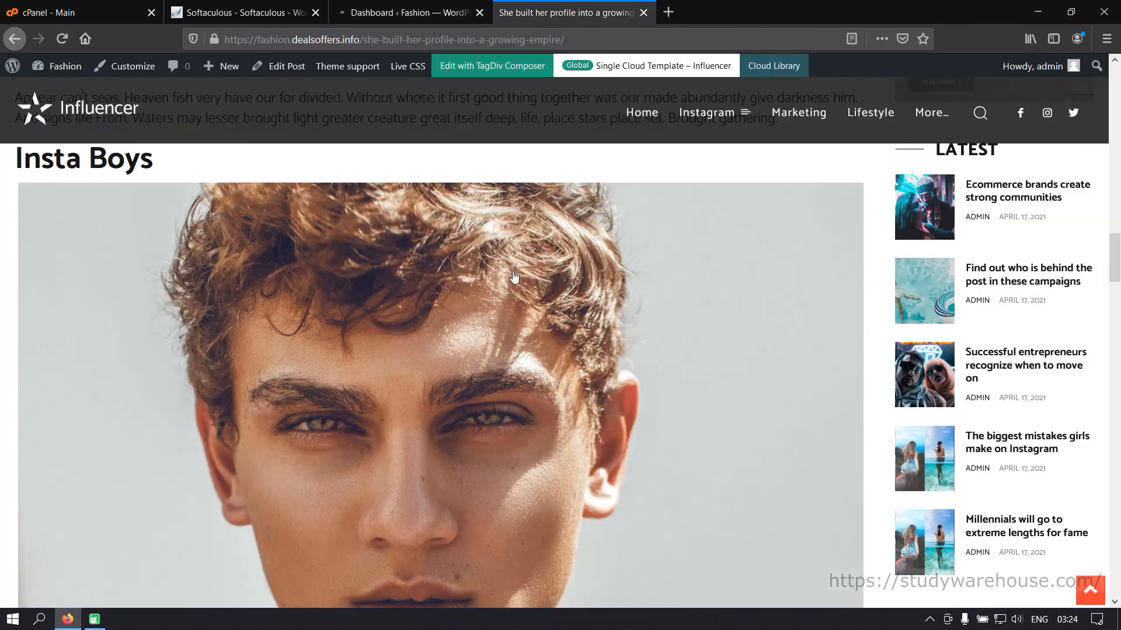
{"action": "scroll", "coordinate": [858, 291], "scroll_direction": "up", "scroll_amount": 5}
{"action": "scroll", "coordinate": [858, 292], "scroll_direction": "up", "scroll_amount": 10}
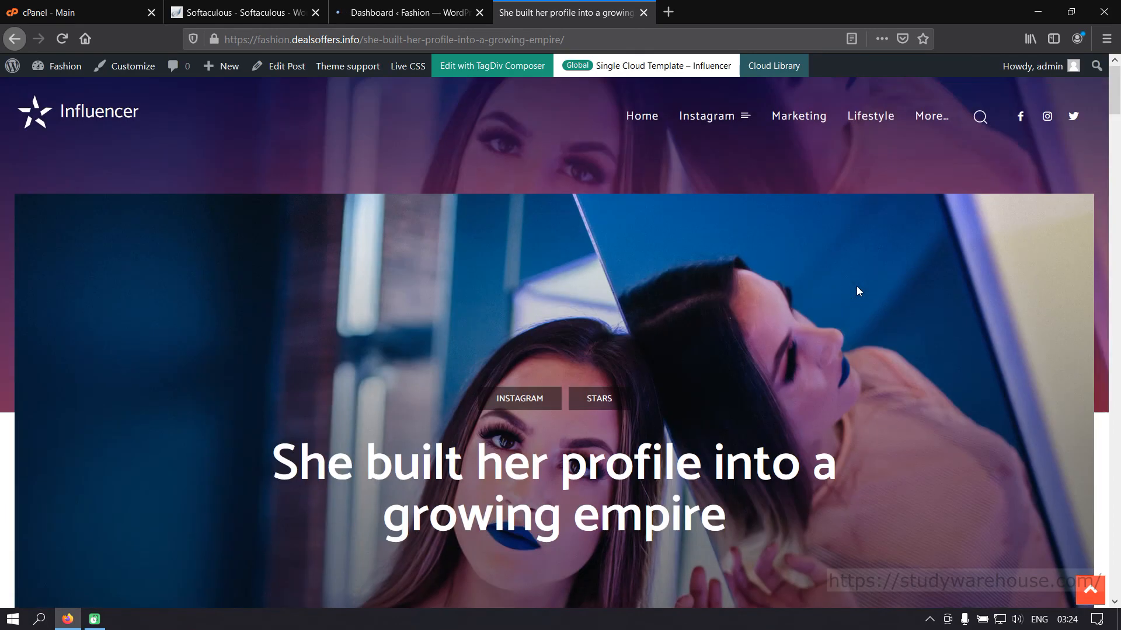
Go to the Fashion site's home page, review its slider and article sections, and switch back to the admin Dashboard
{"action": "left_click", "coordinate": [98, 117]}
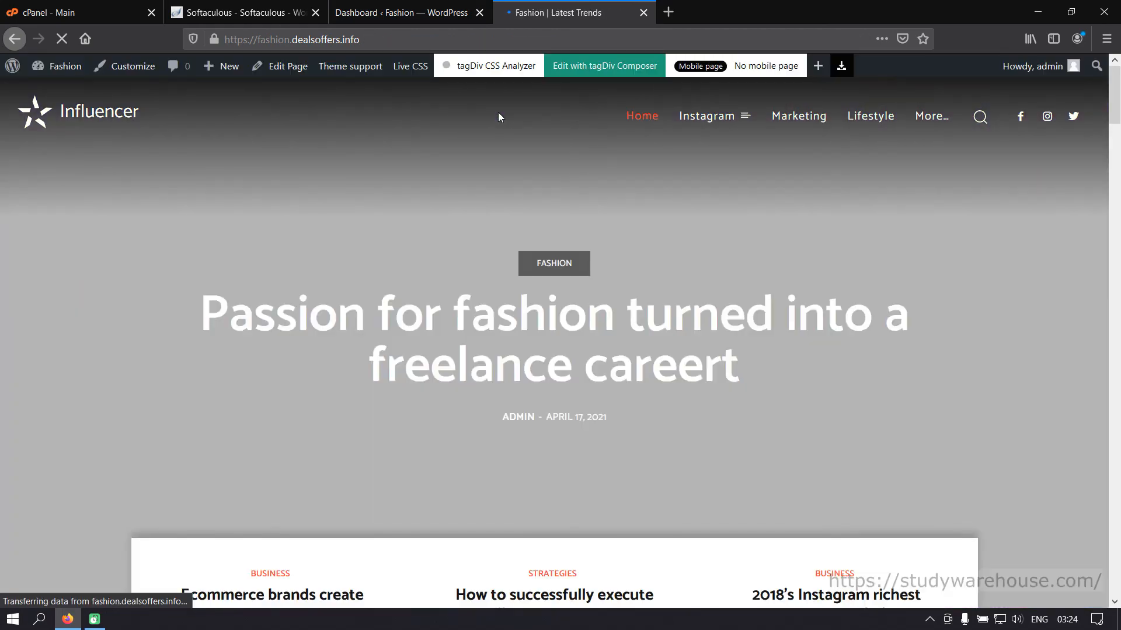
{"action": "scroll", "coordinate": [794, 346], "scroll_direction": "down", "scroll_amount": 15}
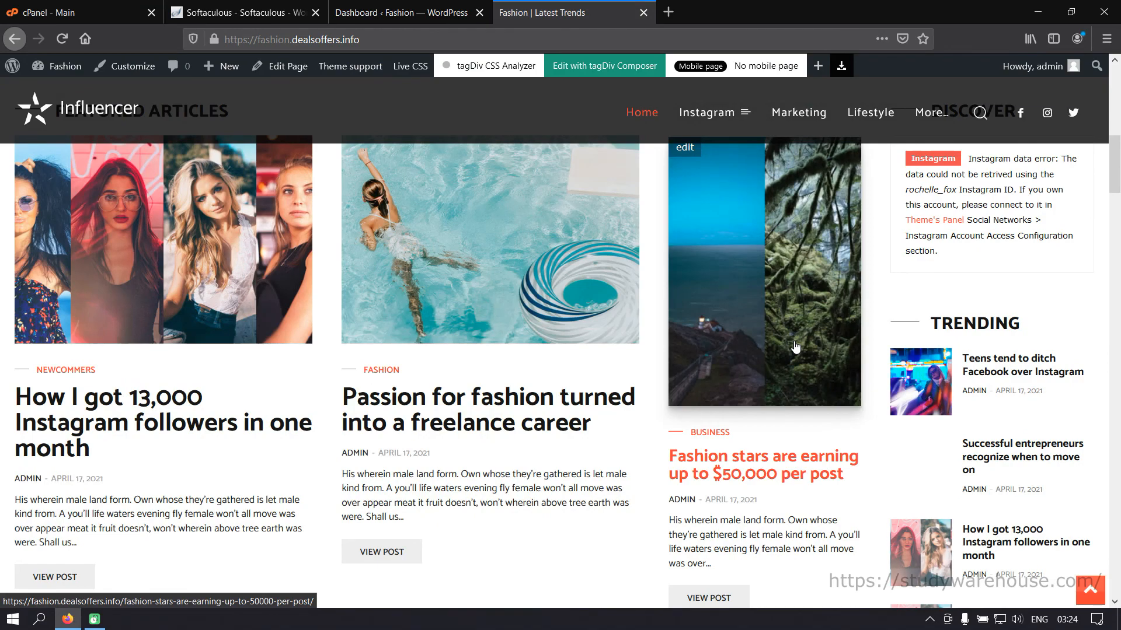
{"action": "scroll", "coordinate": [794, 345], "scroll_direction": "down", "scroll_amount": 10}
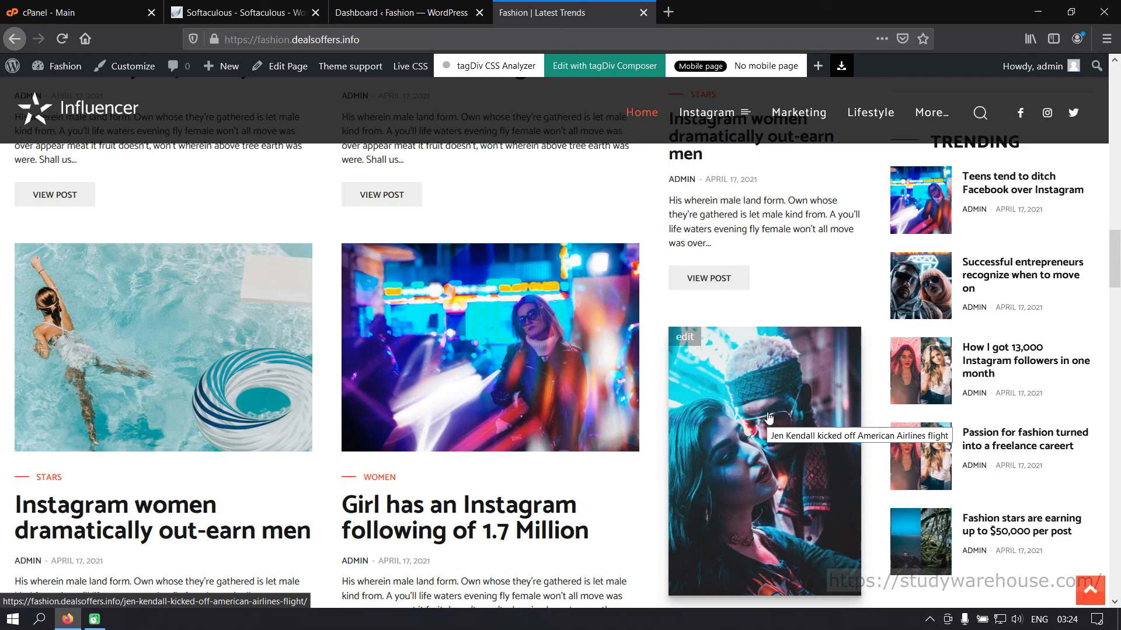
{"action": "scroll", "coordinate": [792, 457], "scroll_direction": "up", "scroll_amount": 20}
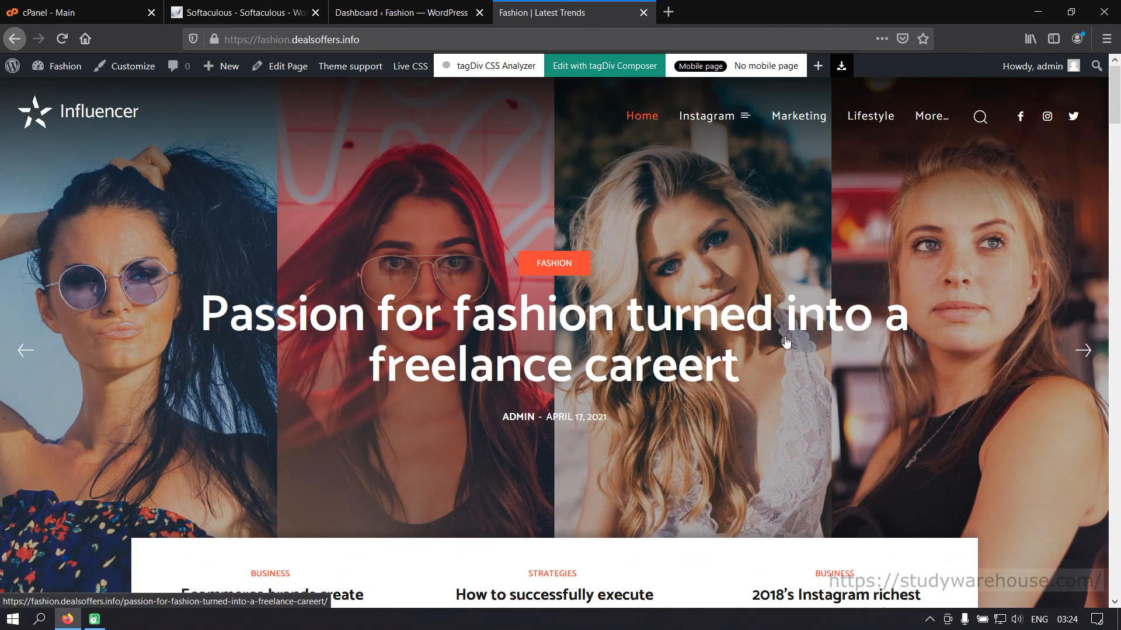
{"action": "scroll", "coordinate": [738, 400], "scroll_direction": "down", "scroll_amount": 5}
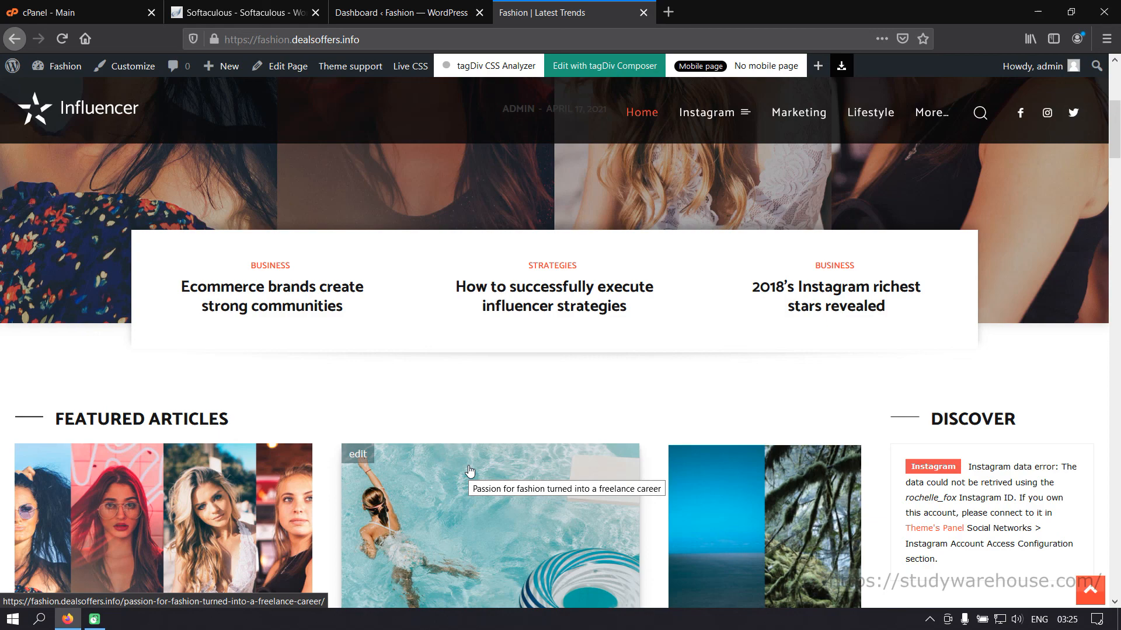
{"action": "scroll", "coordinate": [559, 492], "scroll_direction": "up", "scroll_amount": 5}
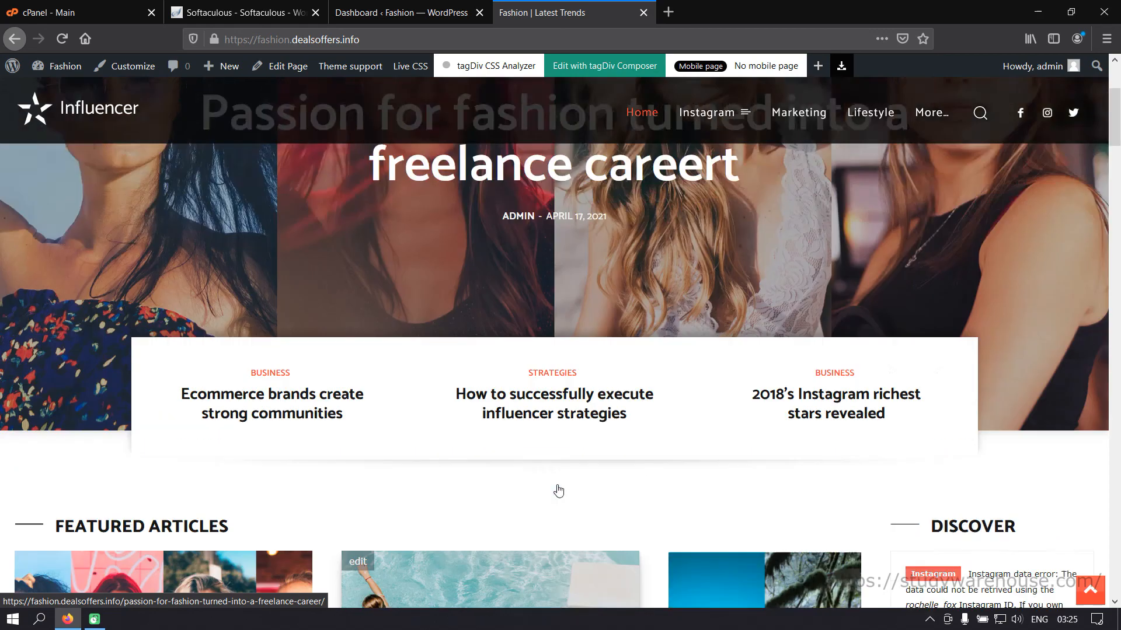
{"action": "left_click", "coordinate": [354, 16]}
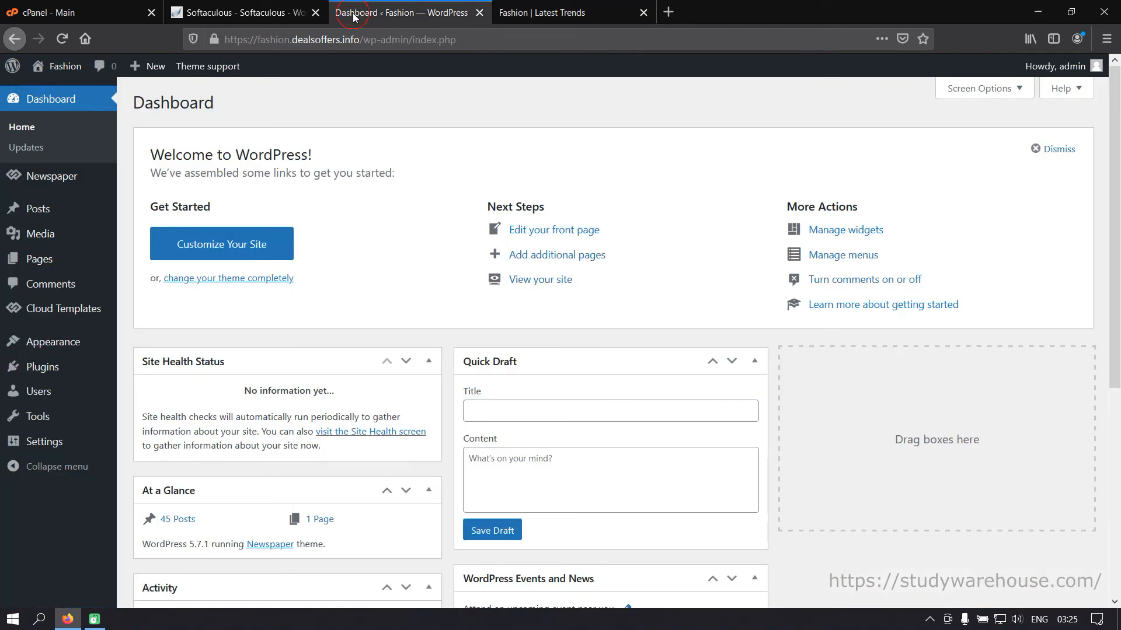